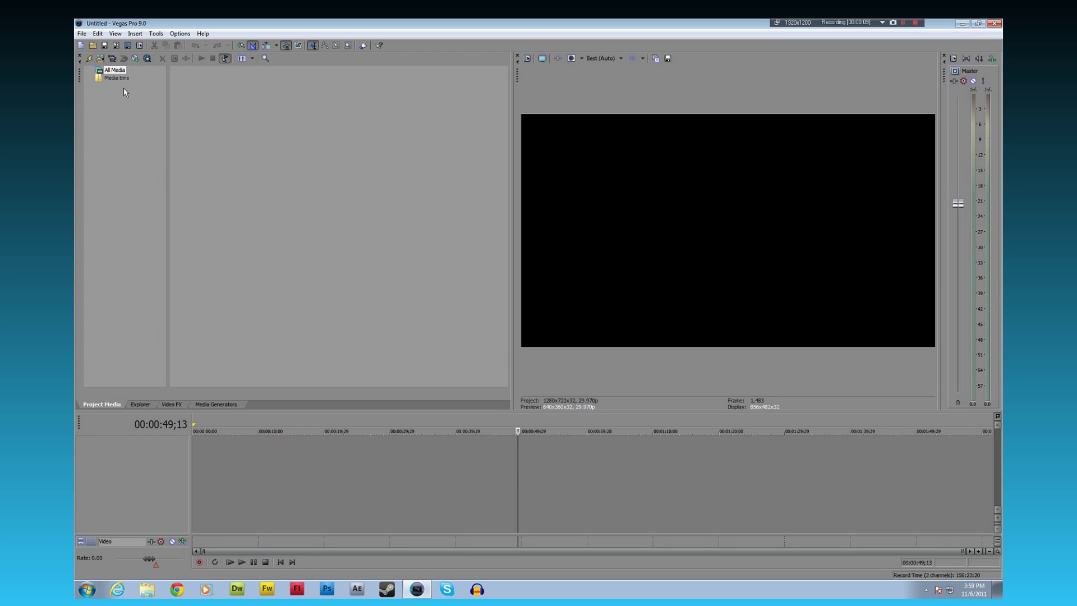
Import all the PNG stills from the Actual Video folder inside Tut_7 into the project media.
click(101, 59)
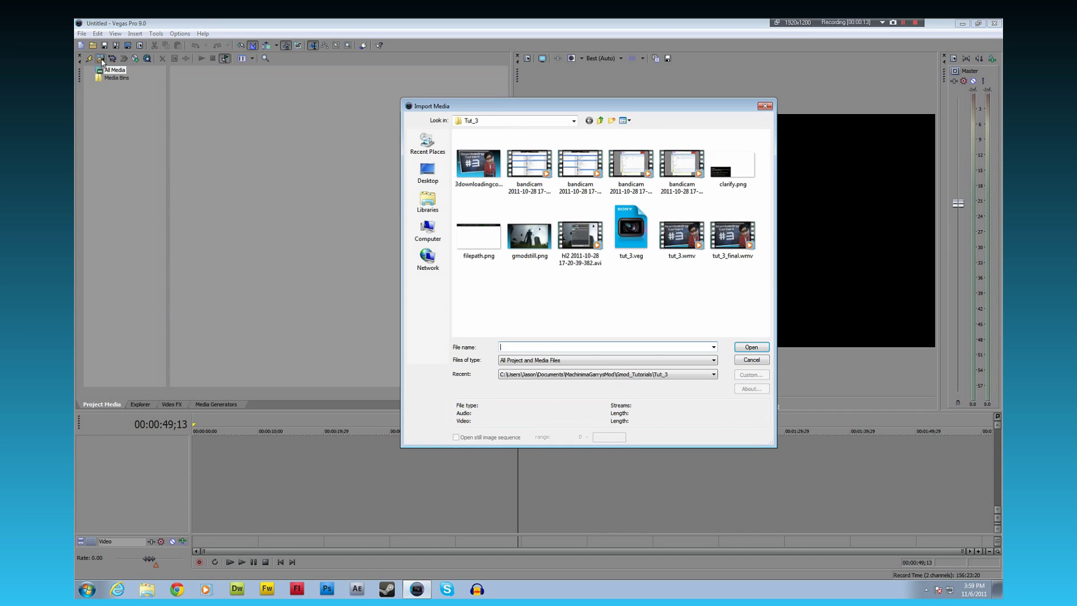
click(601, 121)
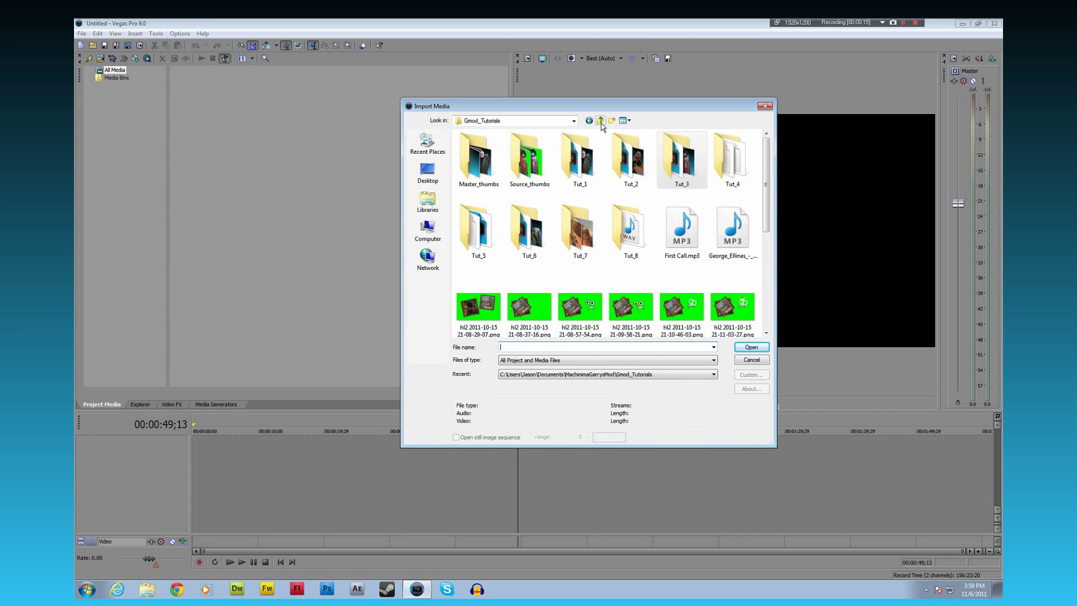
double_click(580, 233)
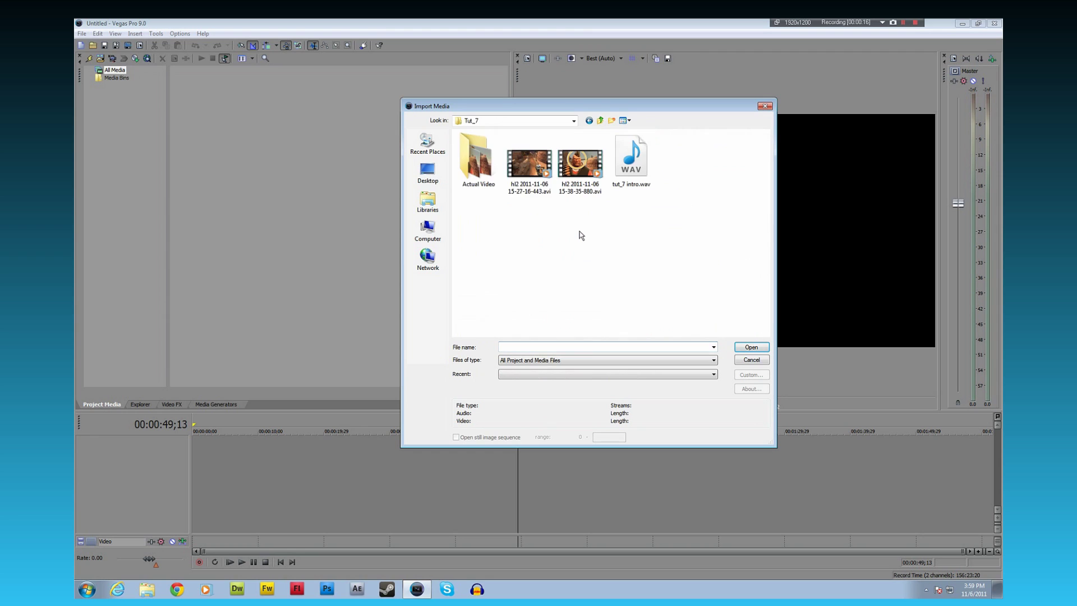
double_click(484, 160)
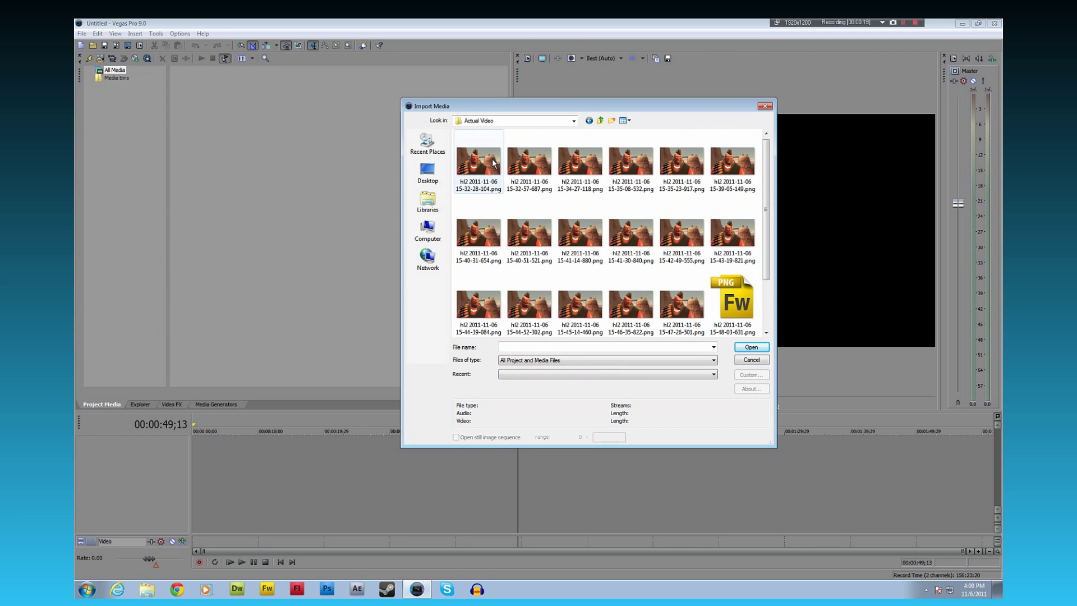
click(494, 162)
scroll(617, 253, down, 2)
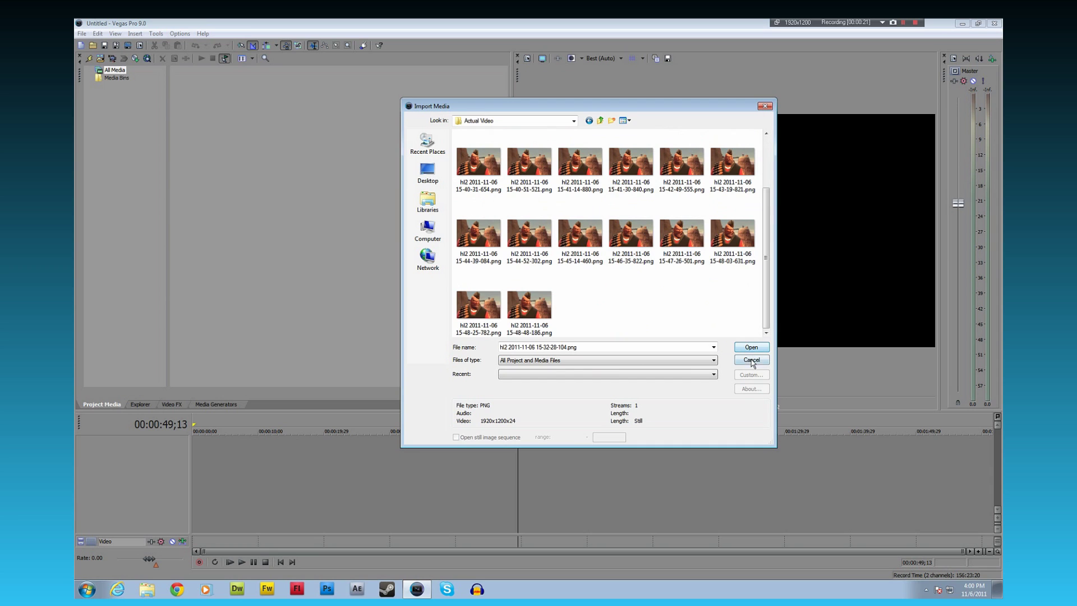
shift+click(516, 325)
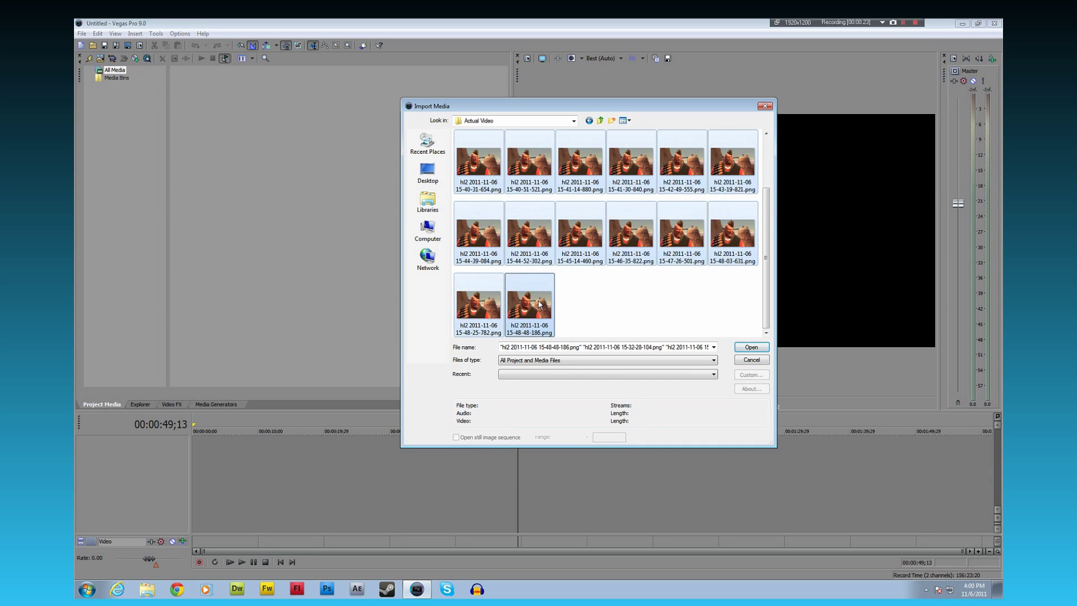
click(751, 346)
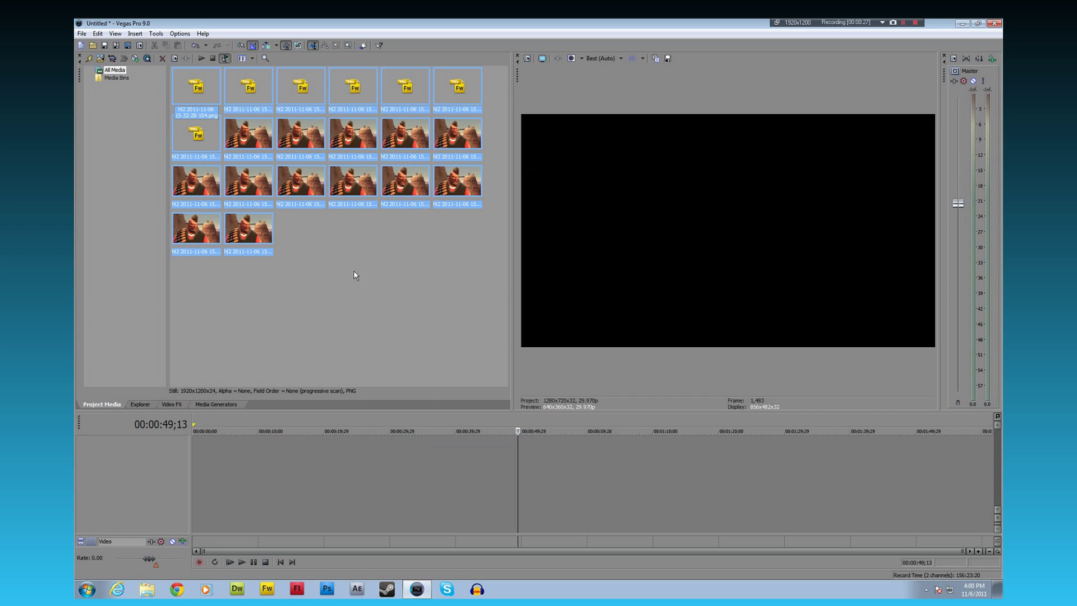
Preview several of the imported stills to compare the character's poses.
click(247, 231)
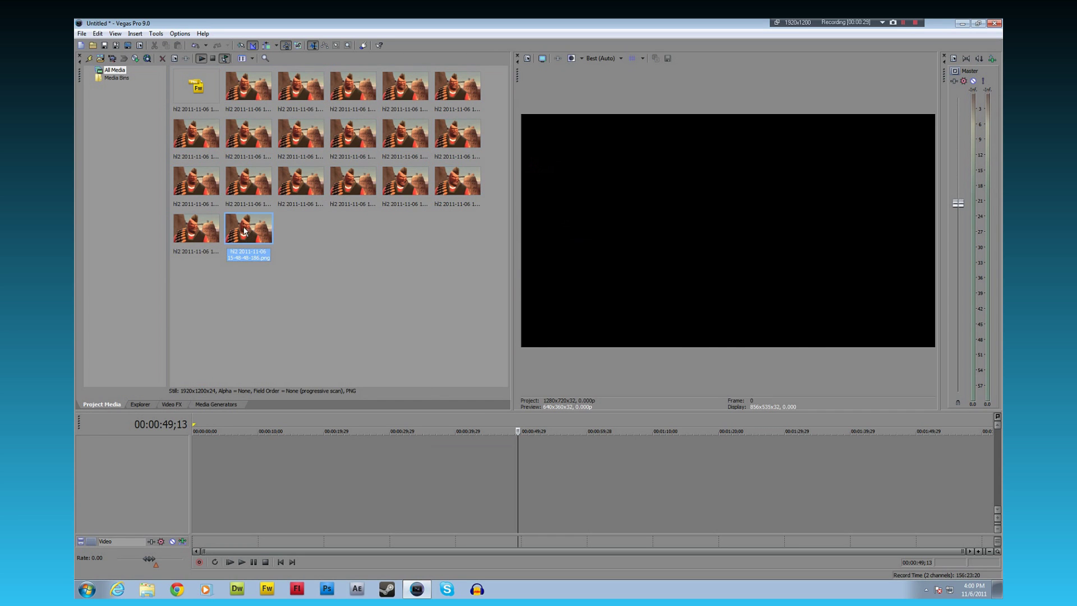
click(245, 196)
click(298, 144)
click(292, 85)
click(248, 96)
click(474, 284)
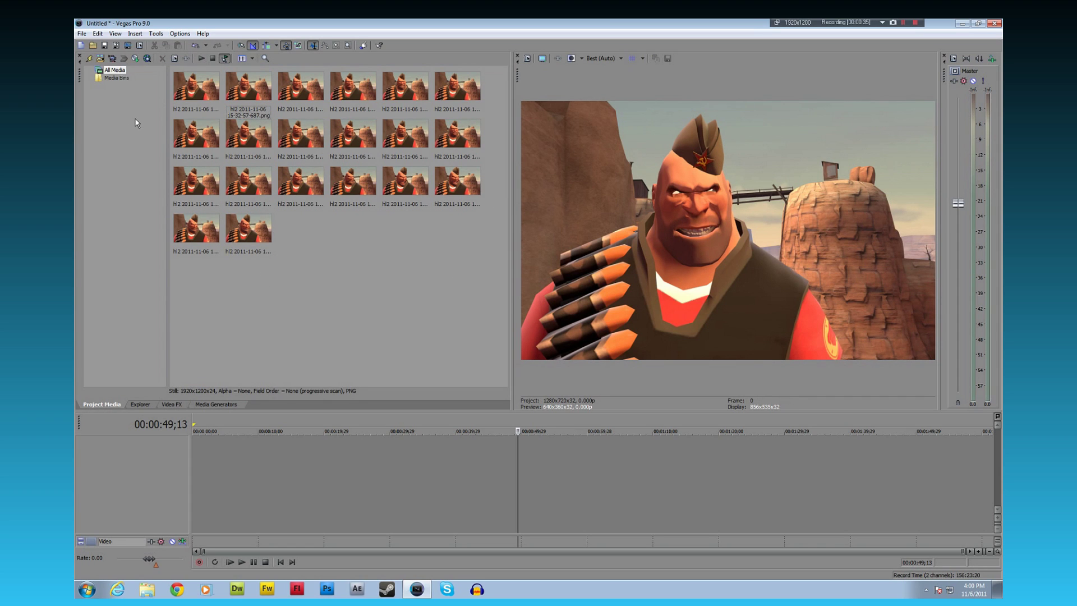
Create a new media bin named H1 under Media Bins.
click(109, 78)
right_click(108, 79)
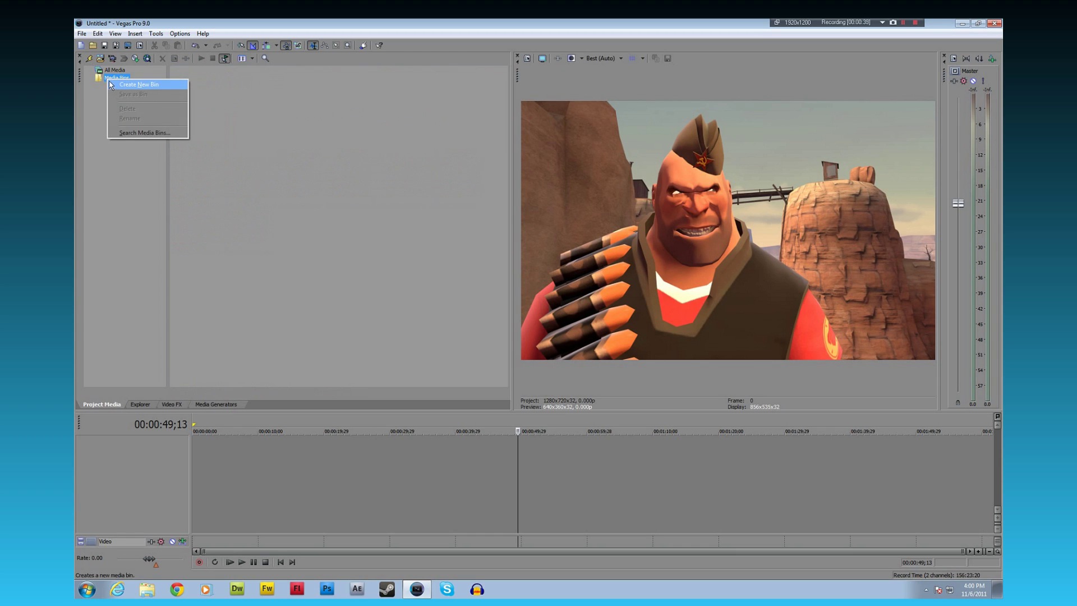
click(149, 85)
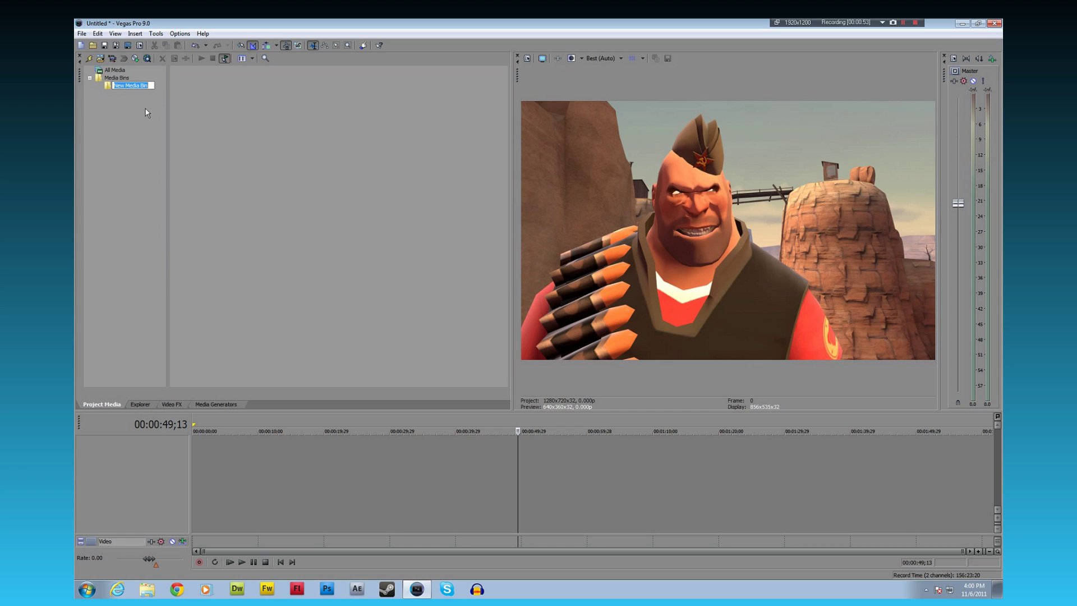
text(H!)
key(Return)
key(Return)
Put all the imported stills from All Media into the H1 bin and open that bin.
click(115, 70)
click(228, 92)
click(196, 87)
shift+click(249, 228)
drag(197, 87, 116, 88)
click(117, 86)
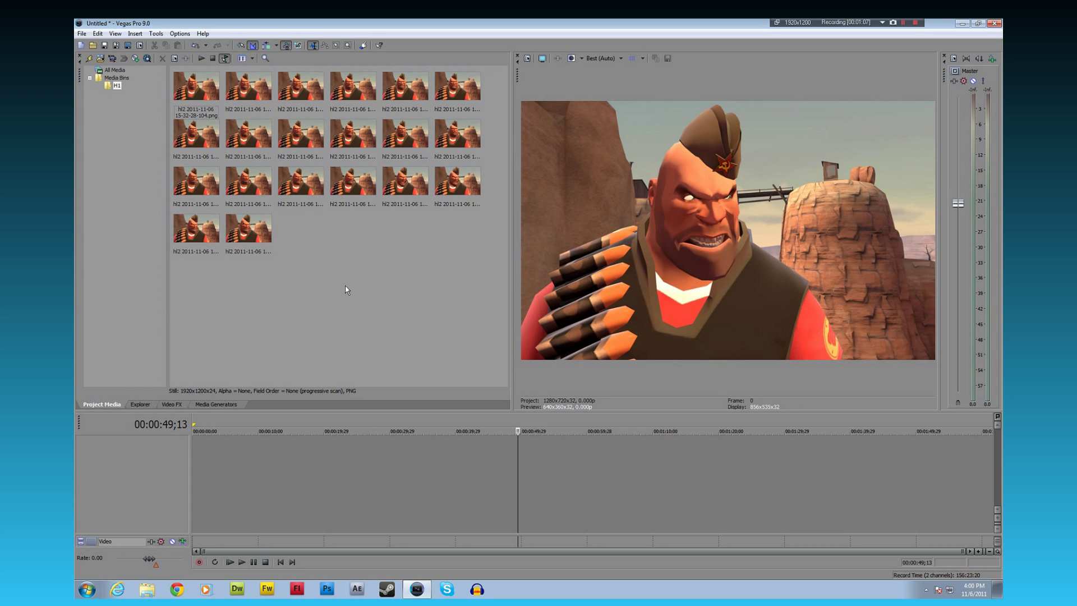
Find heavy_revenge12.wav in the TF2 Sound vo folder and place it at the start of the timeline on a new audio track.
click(141, 405)
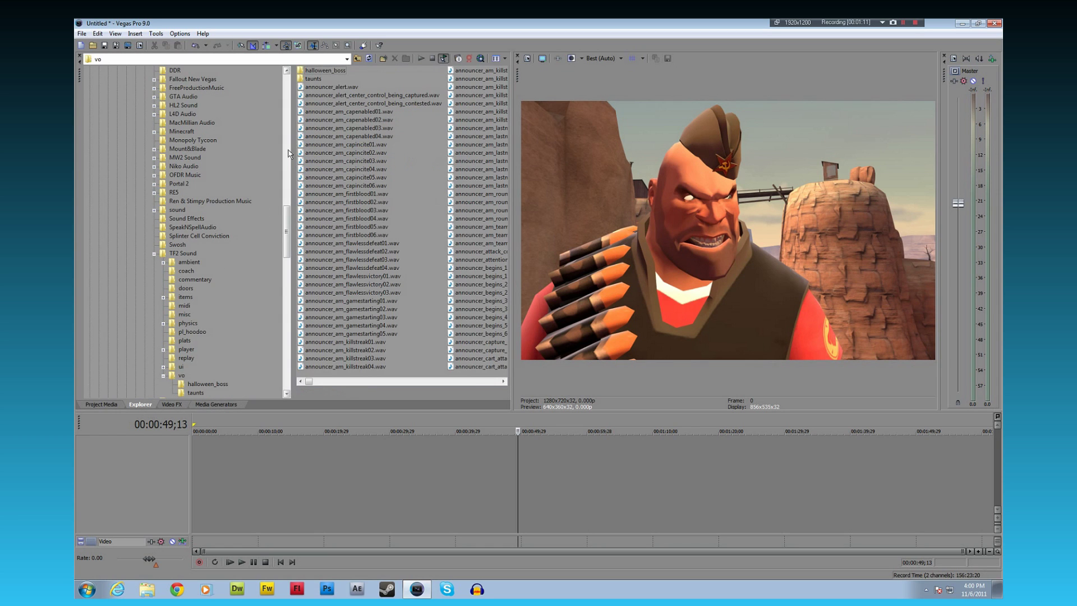
drag(292, 153, 214, 153)
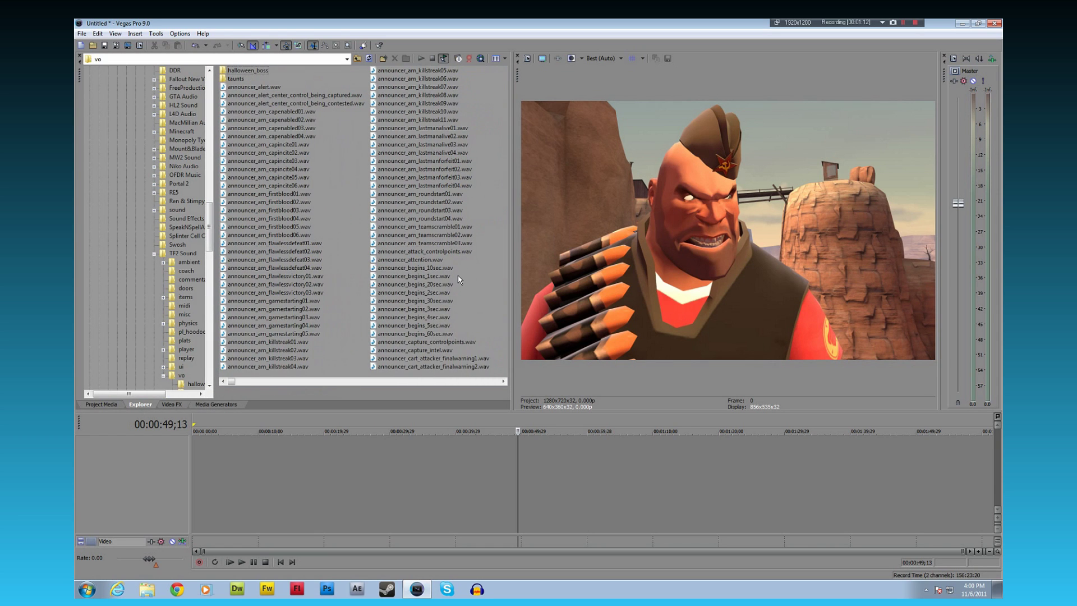
click(440, 277)
text(heavy)
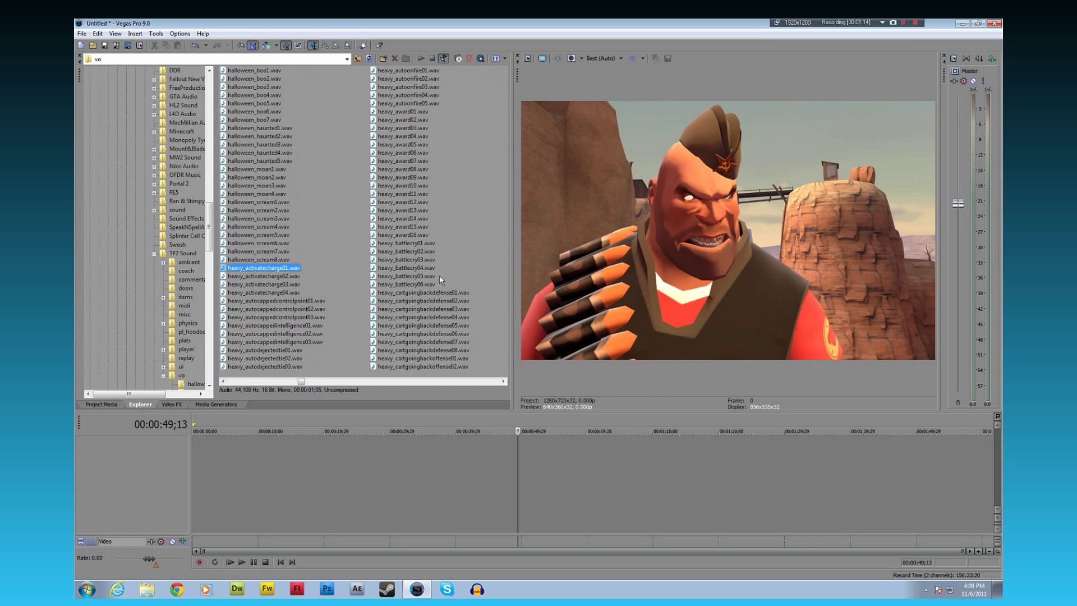
click(503, 381)
click(503, 381)
click(503, 381)
click(503, 381)
click(503, 381)
click(504, 381)
click(414, 318)
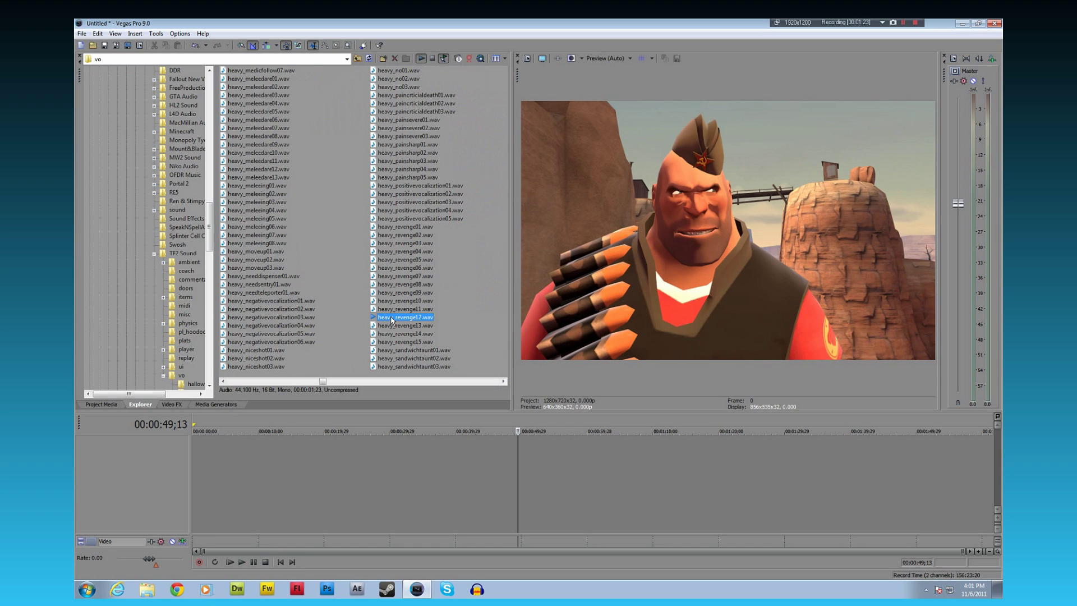
drag(347, 521, 170, 453)
Return to the project media and insert an empty video track above the voice clip.
click(118, 405)
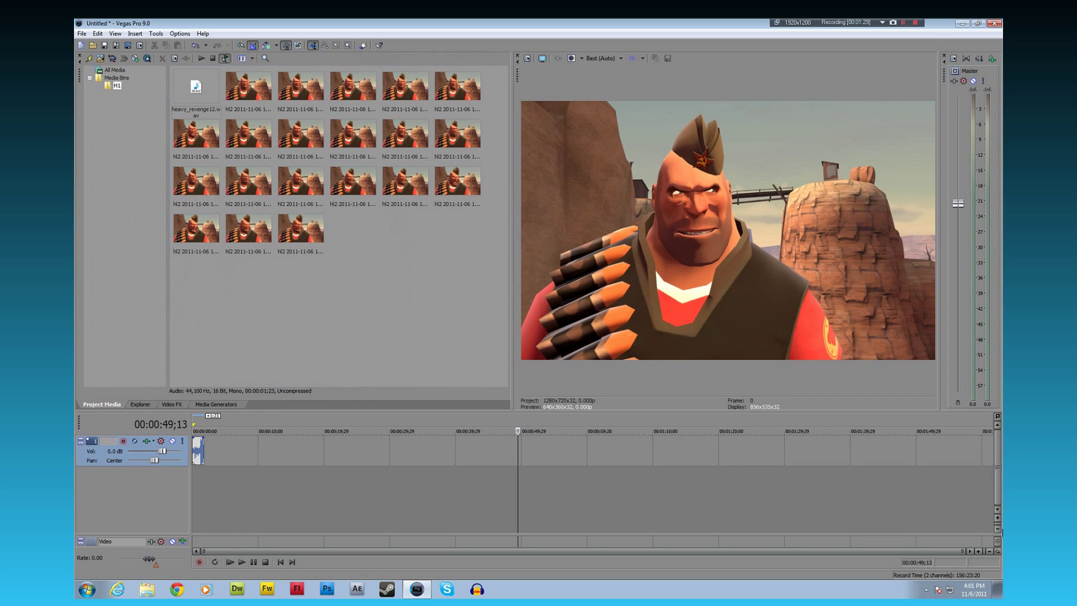
click(200, 449)
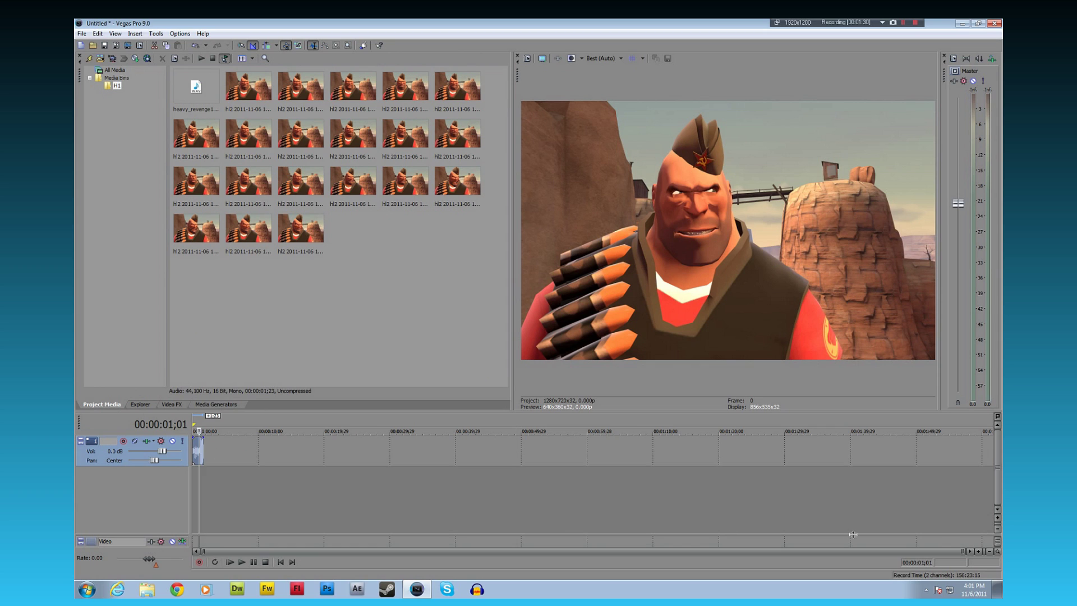
click(979, 551)
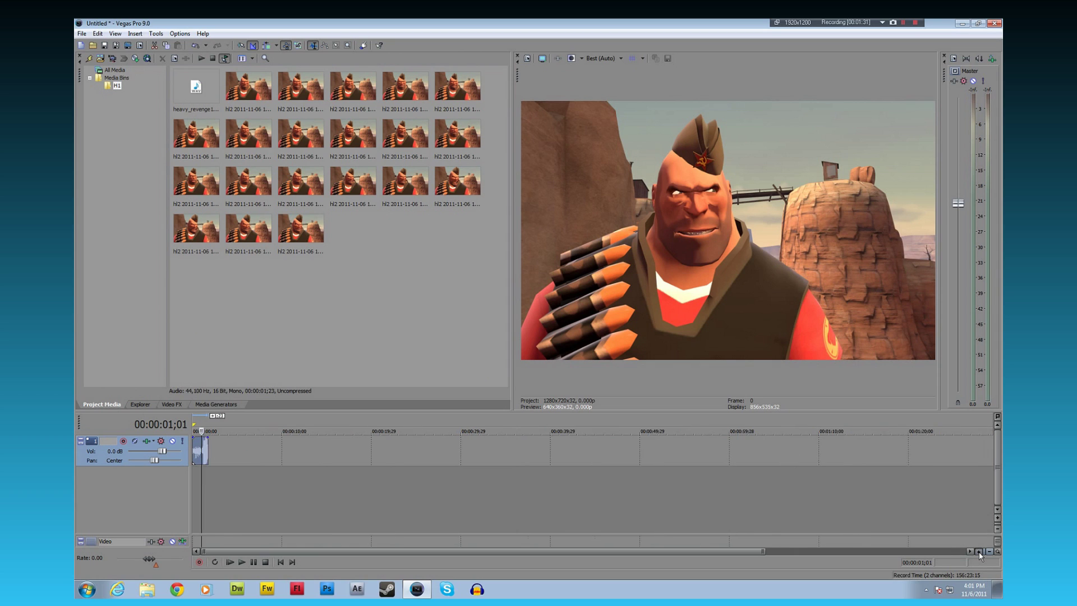
right_click(413, 449)
right_click(345, 500)
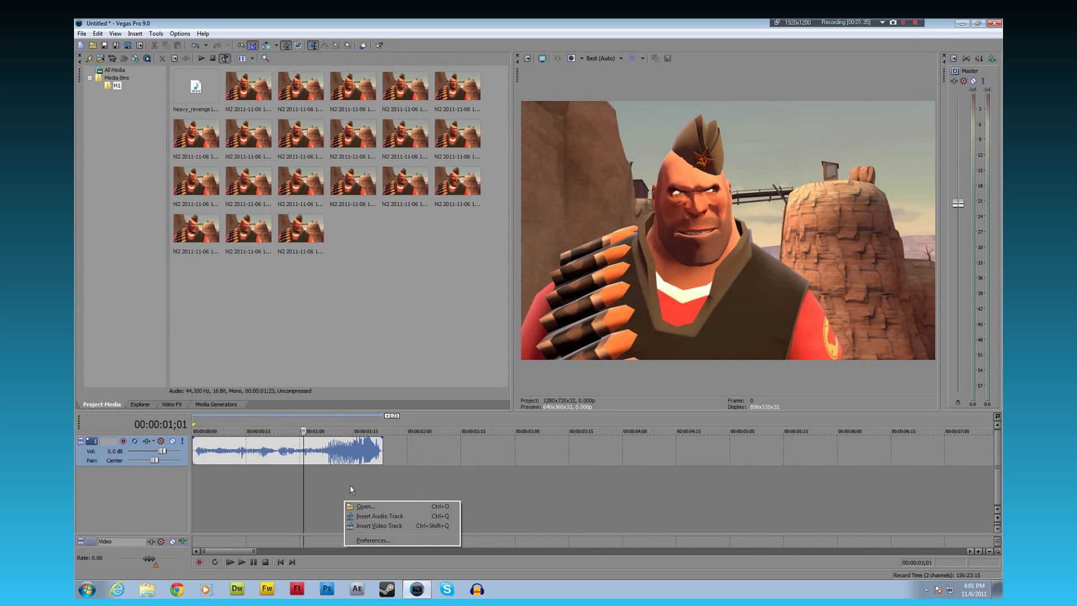
click(379, 526)
Place all the stills from the H1 bin in sequence on the video track, starting at the beginning of the timeline.
click(255, 110)
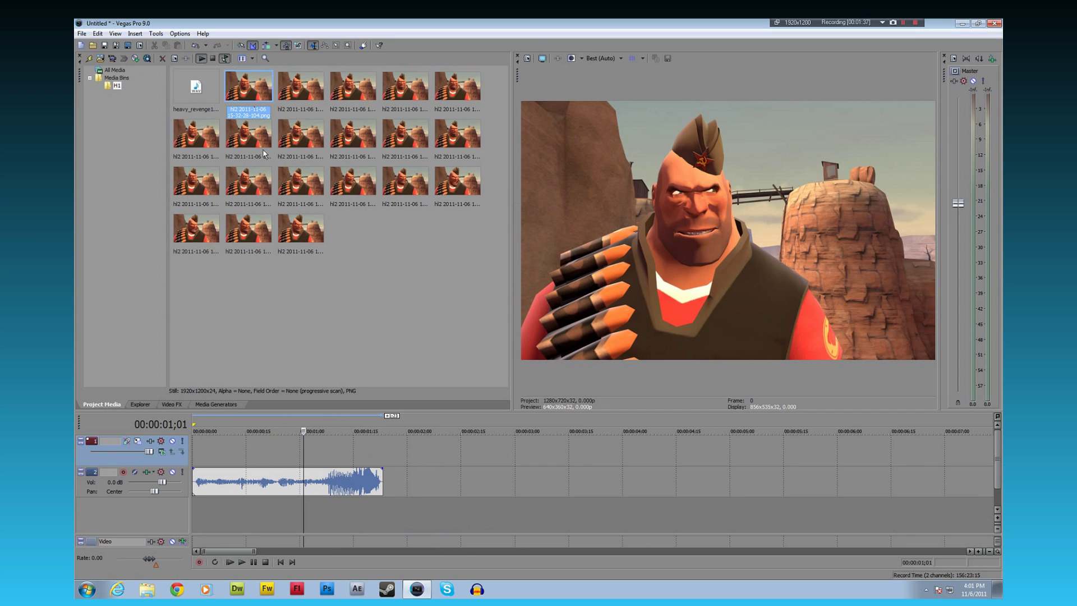
shift+click(302, 229)
drag(249, 93, 180, 458)
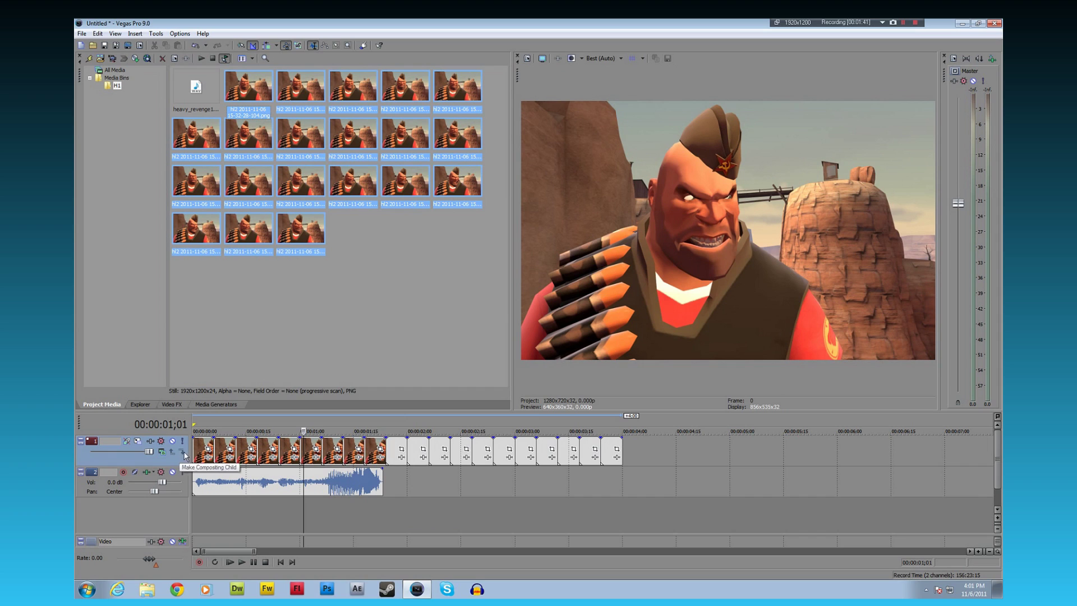
Move the last still away from the sequence to about 00:00:04;04, leaving a gap before it.
click(517, 441)
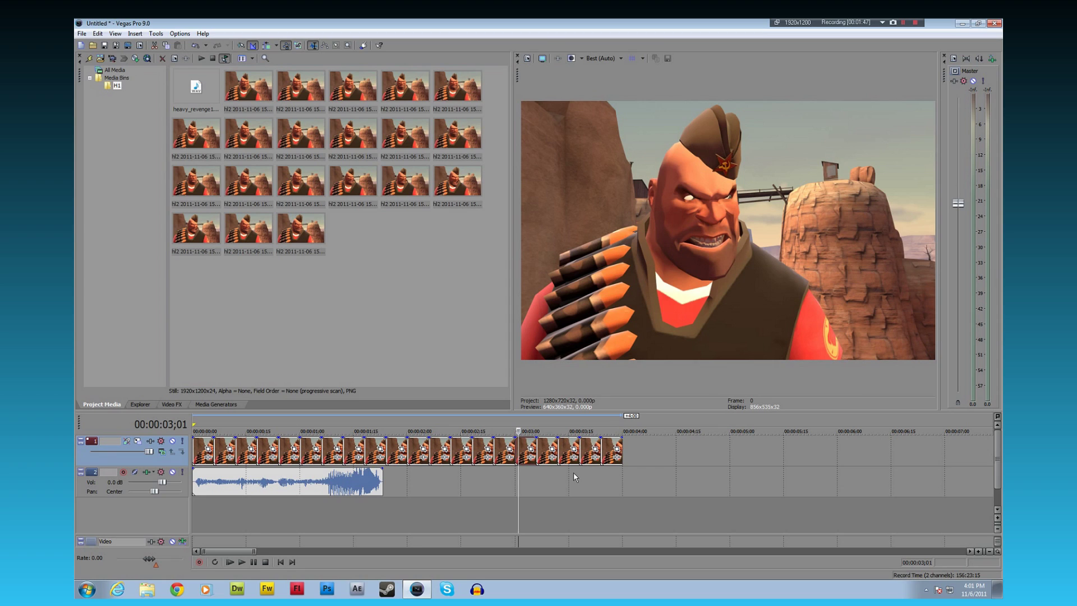
drag(598, 442, 642, 447)
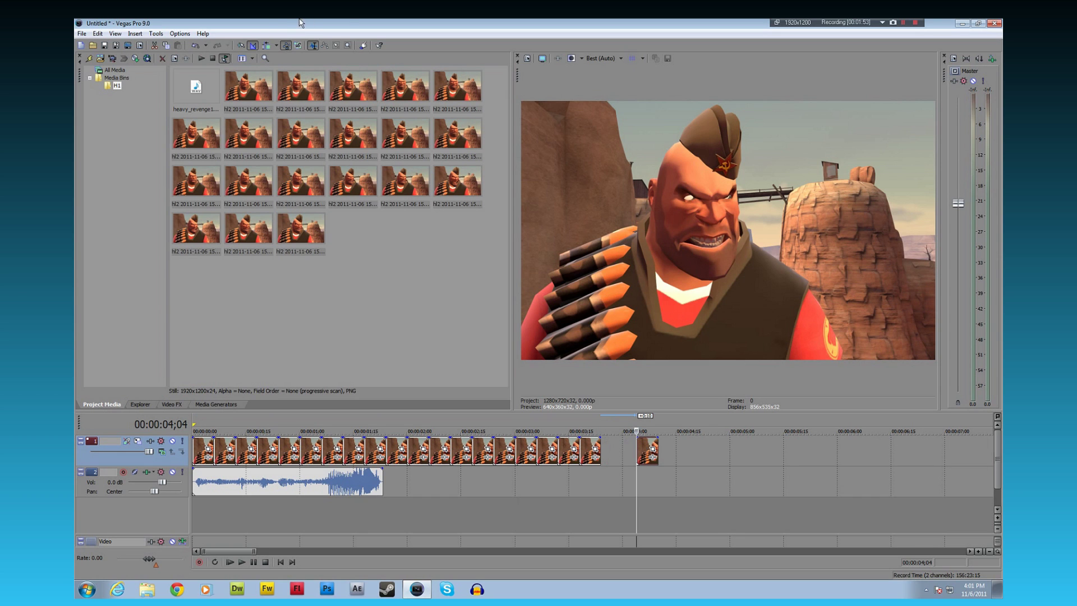
Check the new still image length in the editing preferences and accept the settings.
click(180, 34)
click(225, 303)
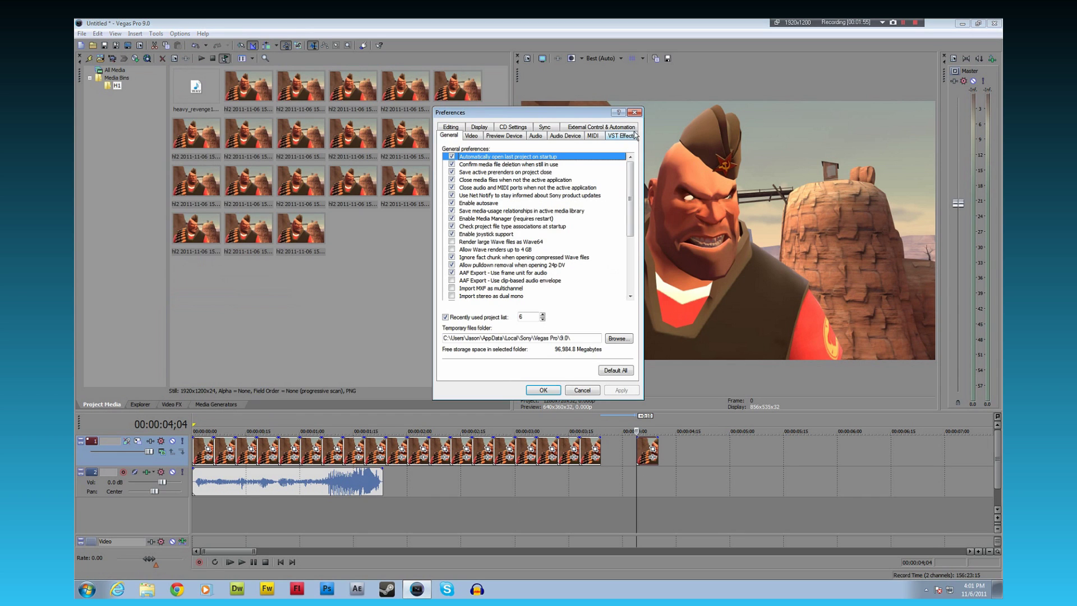
click(461, 129)
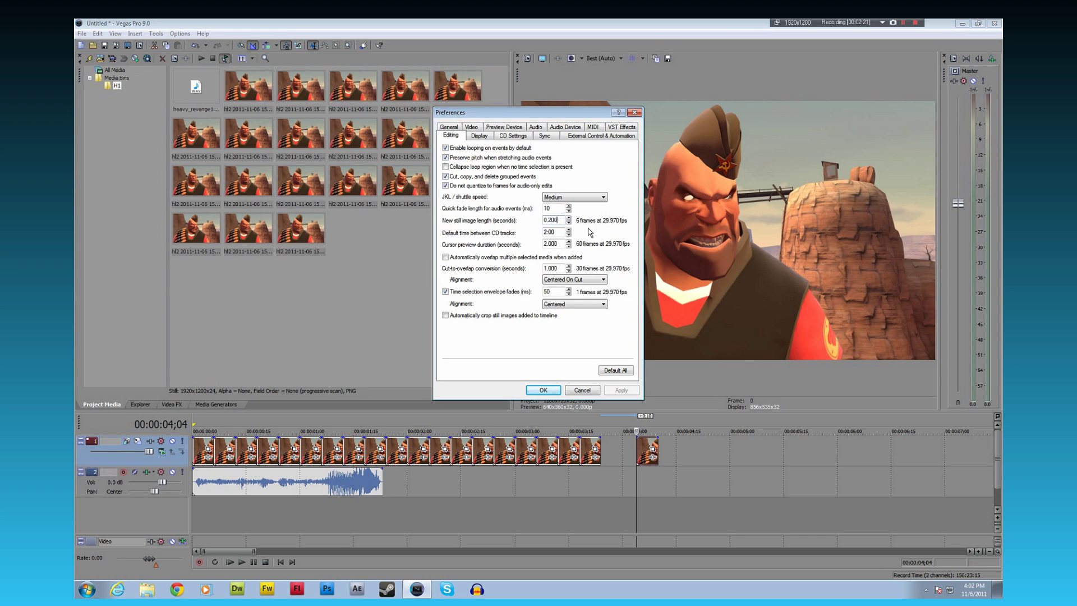
drag(562, 220, 509, 225)
click(557, 220)
click(545, 390)
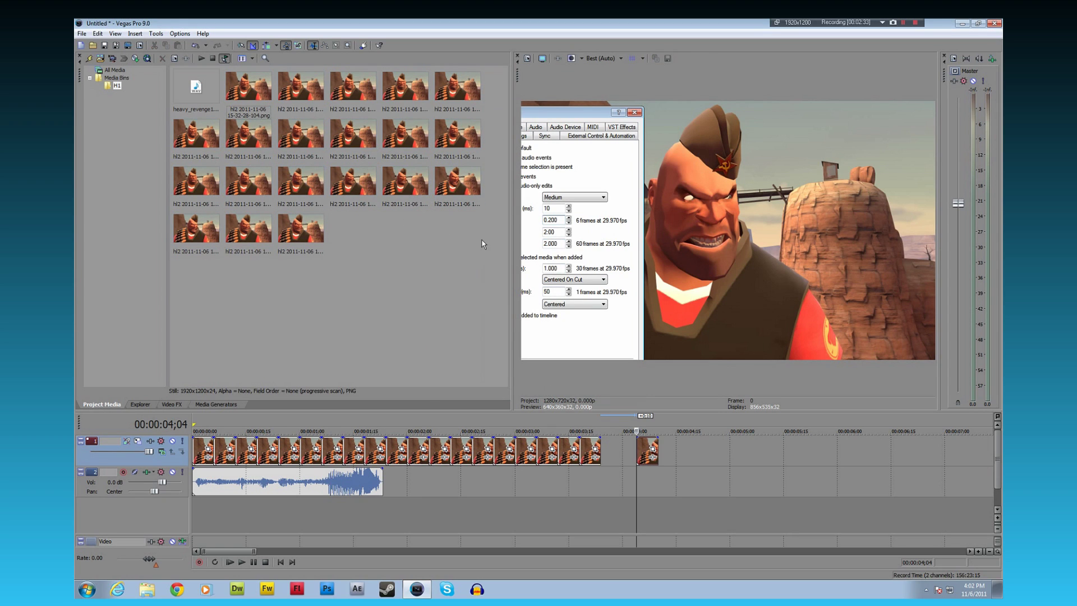
Play the timeline to review how the still sequence runs with the gap before the last still.
click(580, 454)
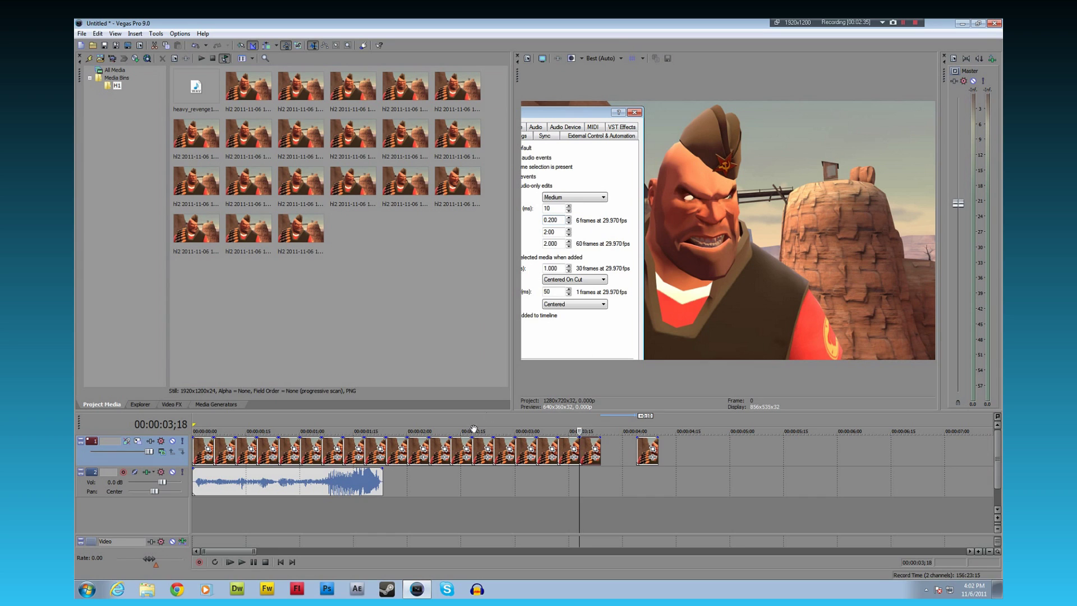
click(230, 562)
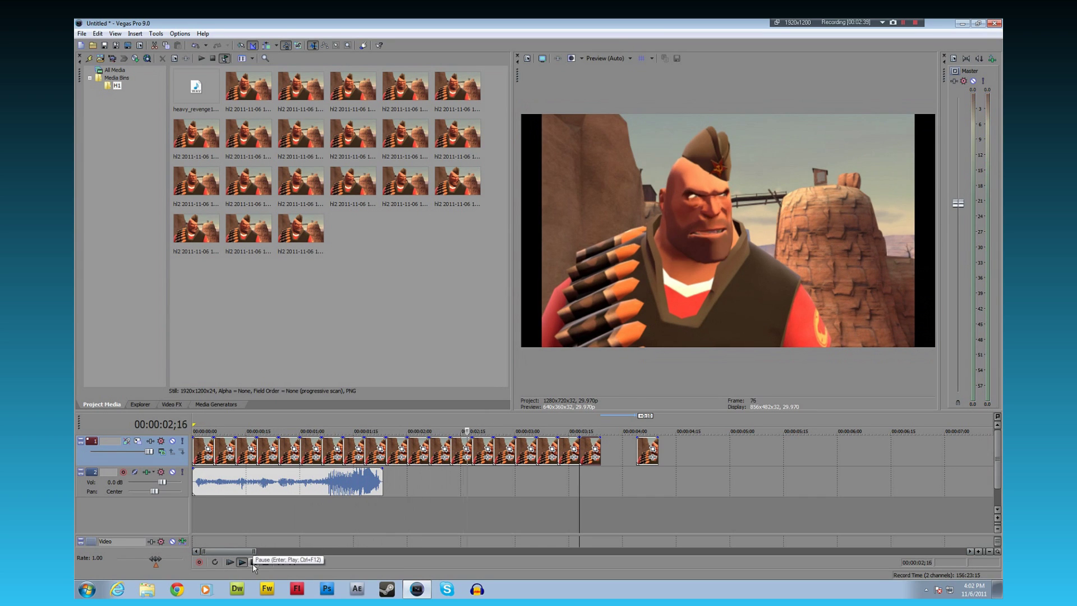
click(254, 563)
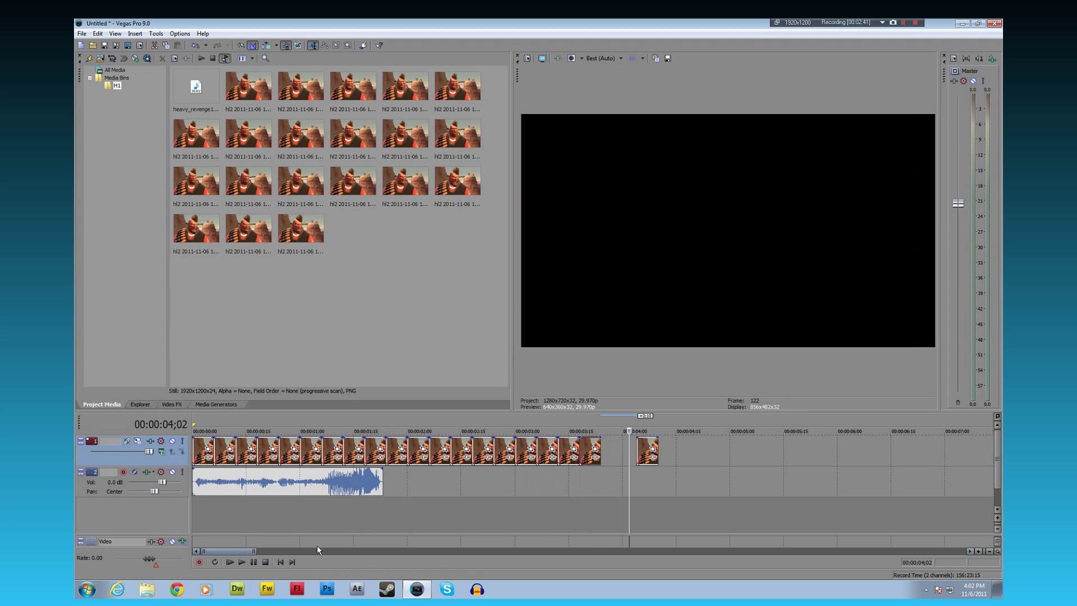
Move the last still back against the end of the sequence to close the gap.
click(590, 445)
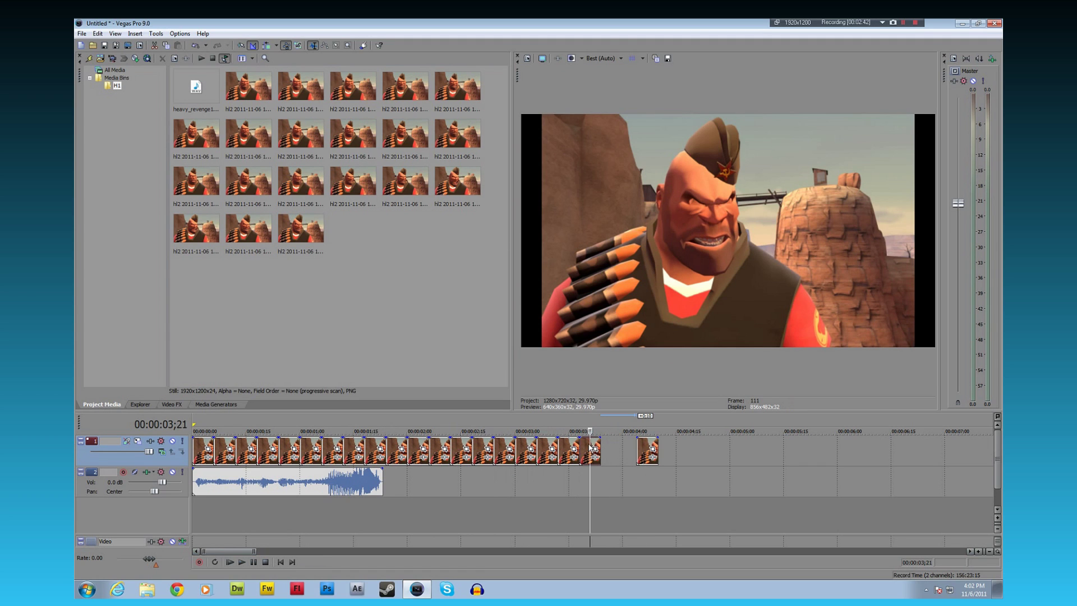
drag(645, 449, 609, 447)
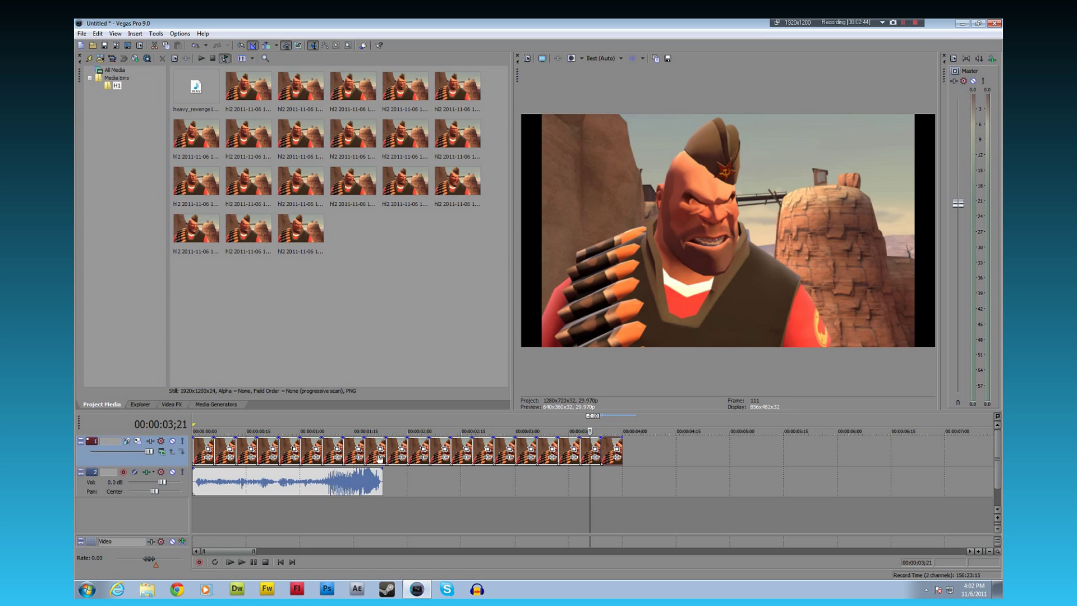
Play the continuous still sequence through, and return the cursor to the first still.
click(231, 562)
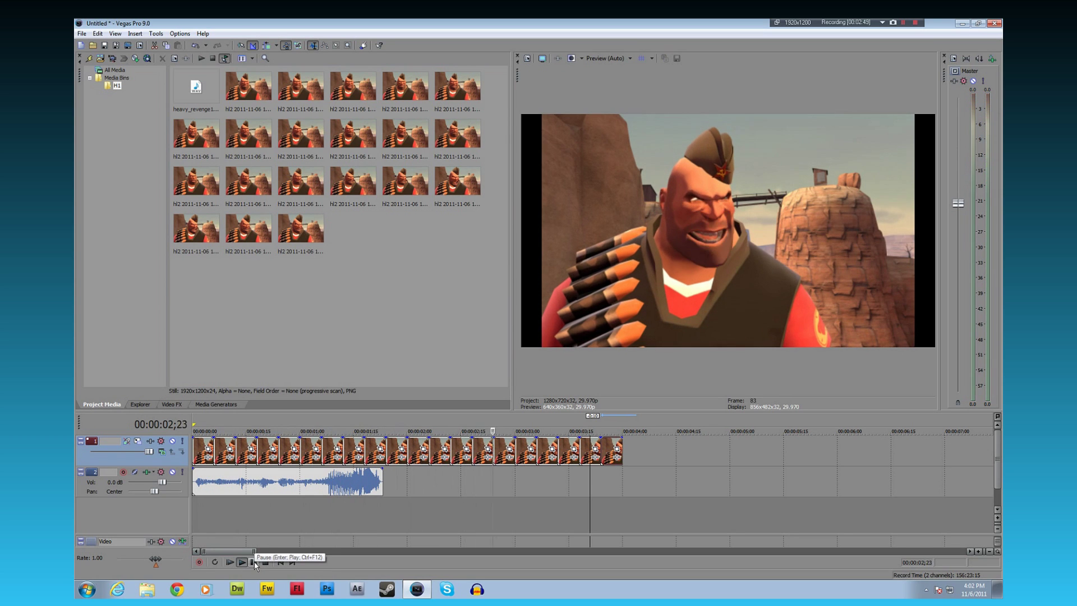
click(255, 563)
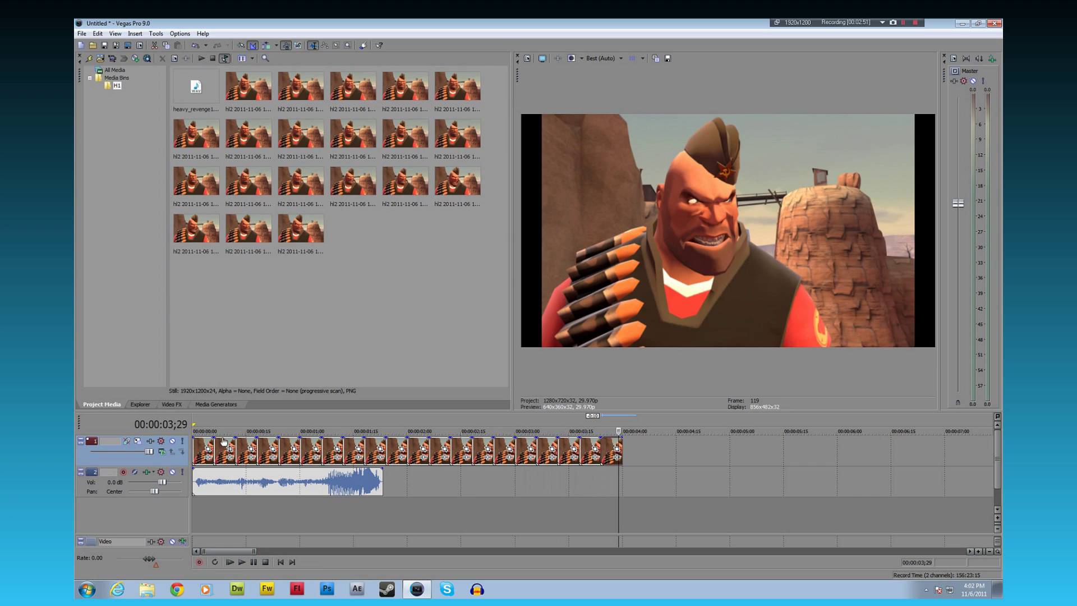
click(203, 443)
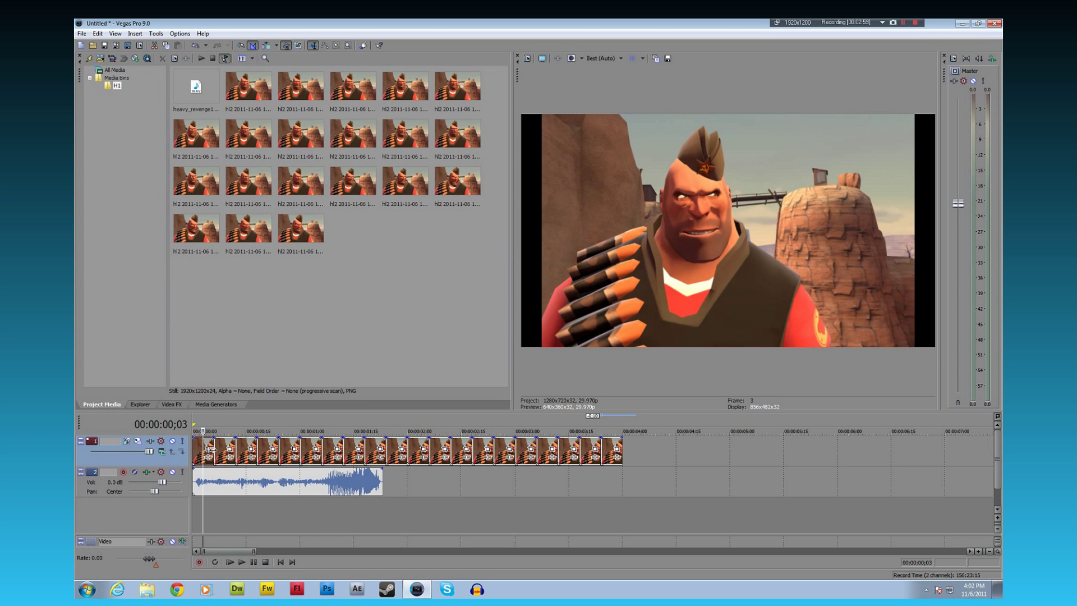
Crop the first still to the 16:9 Widescreen TV aspect ratio and shift the crop frame slightly upward.
click(212, 447)
drag(664, 292, 650, 152)
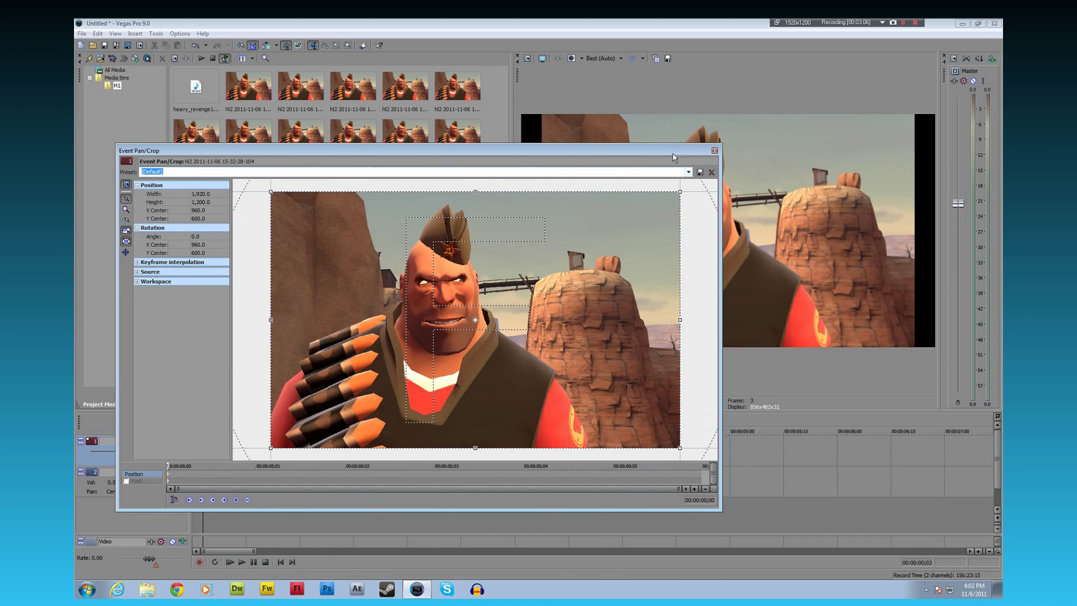
click(688, 172)
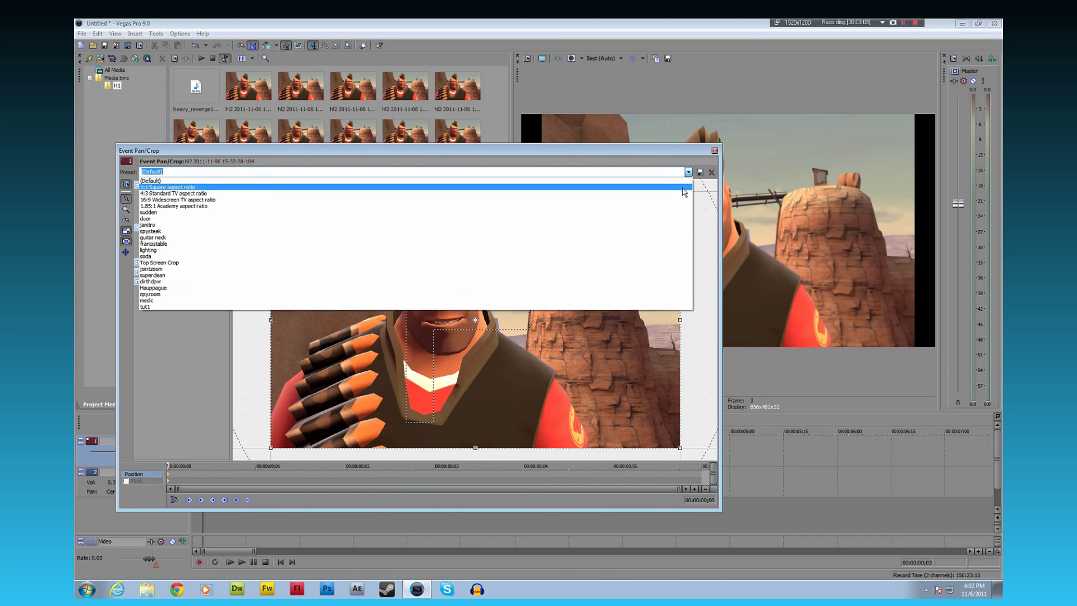
click(683, 201)
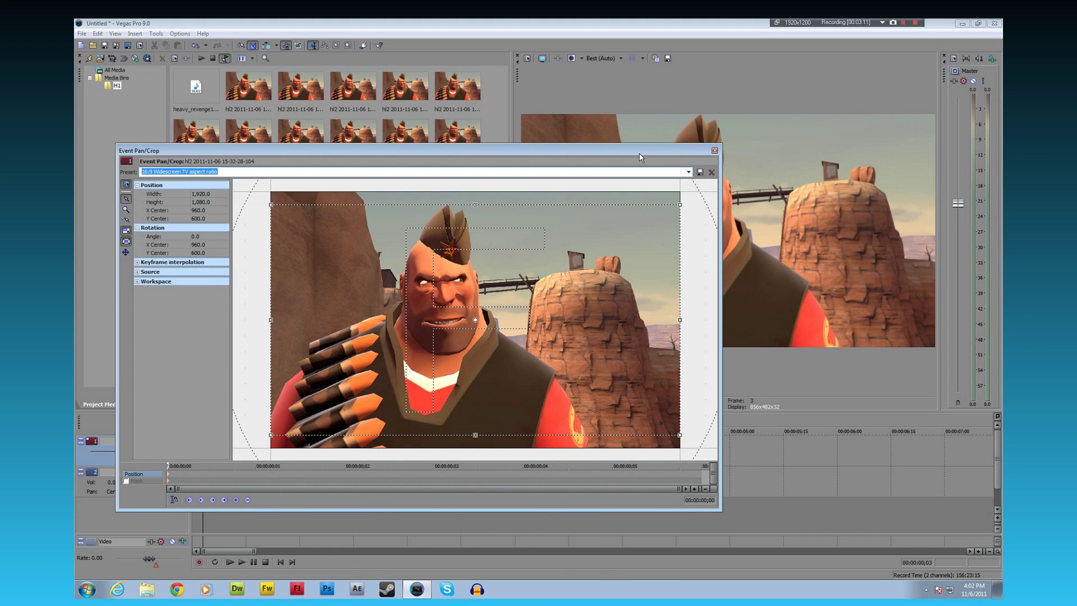
drag(627, 153, 534, 151)
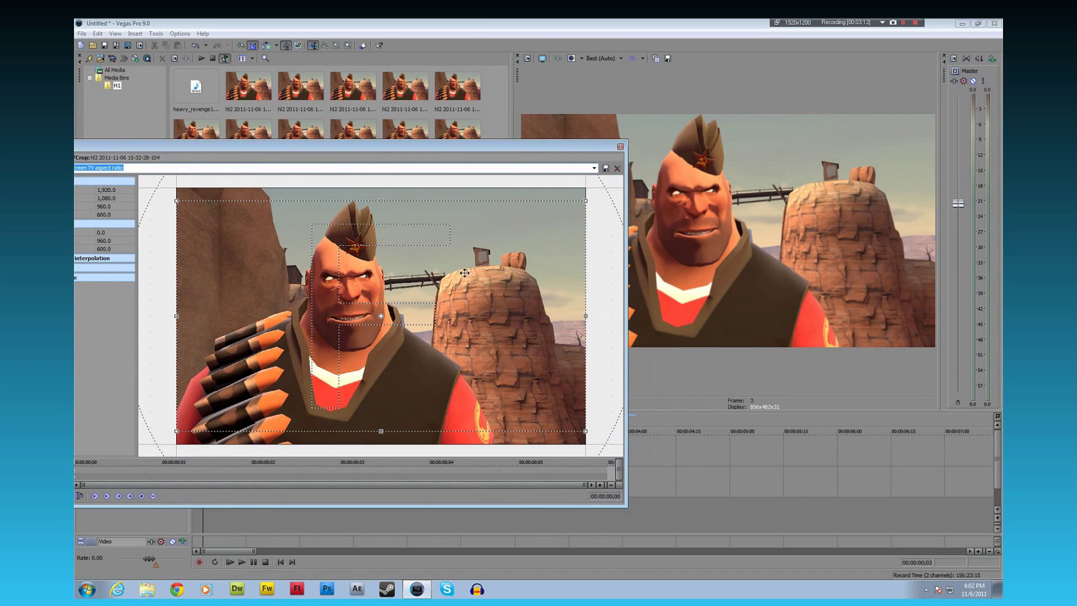
drag(455, 303, 456, 299)
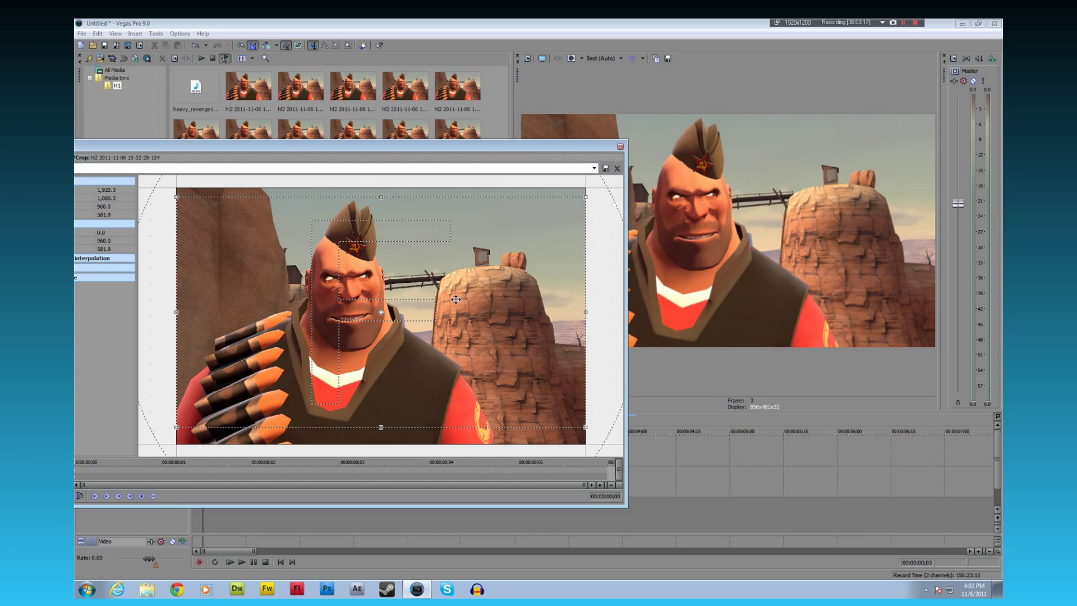
click(618, 148)
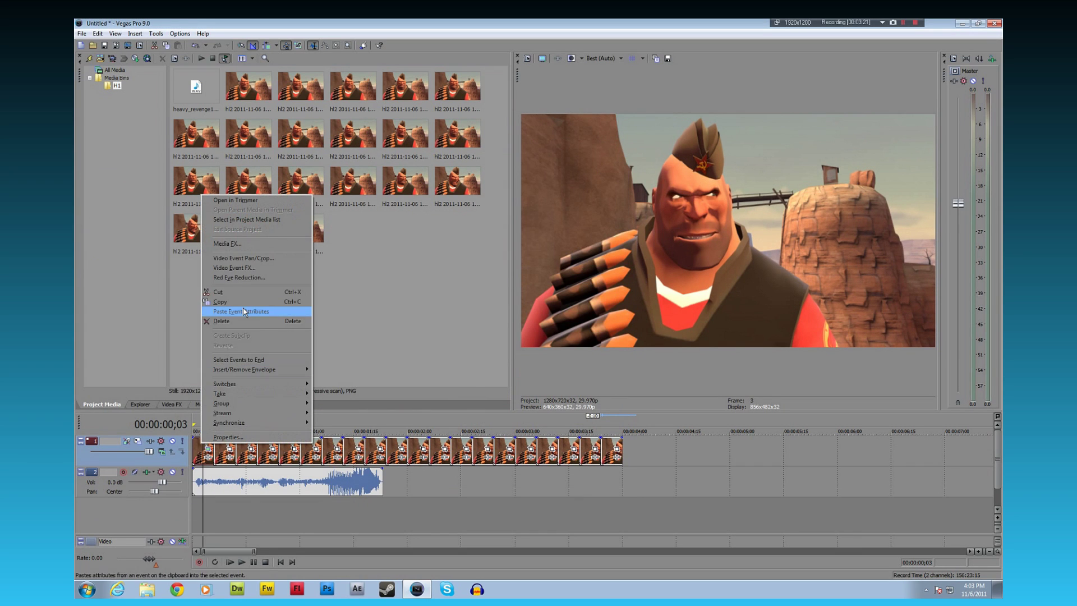
Copy the first still and paste its event attributes onto all the other stills.
click(246, 303)
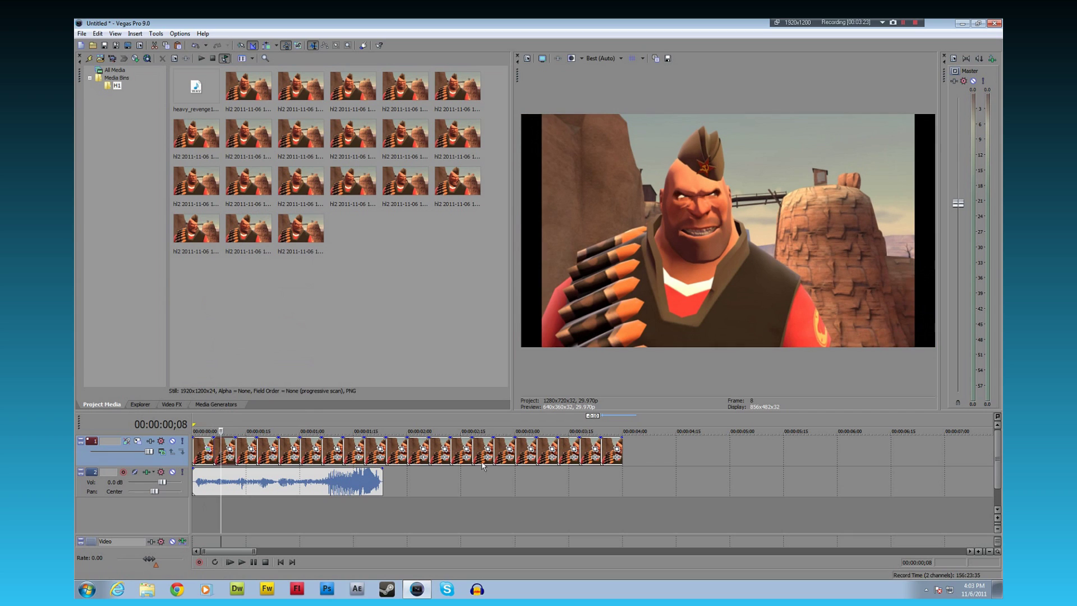
right_click(606, 447)
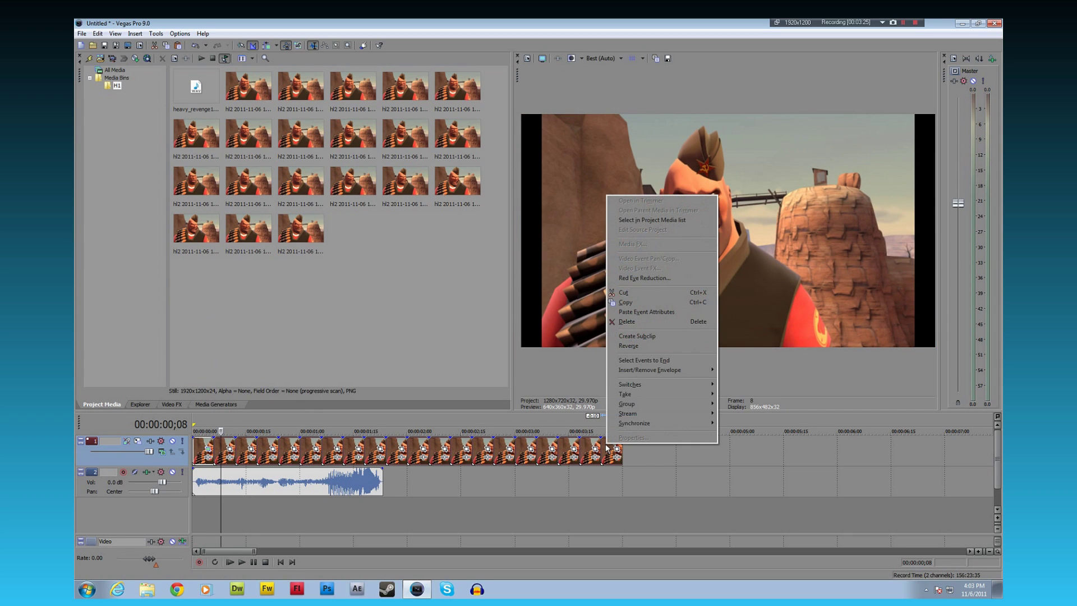
click(630, 314)
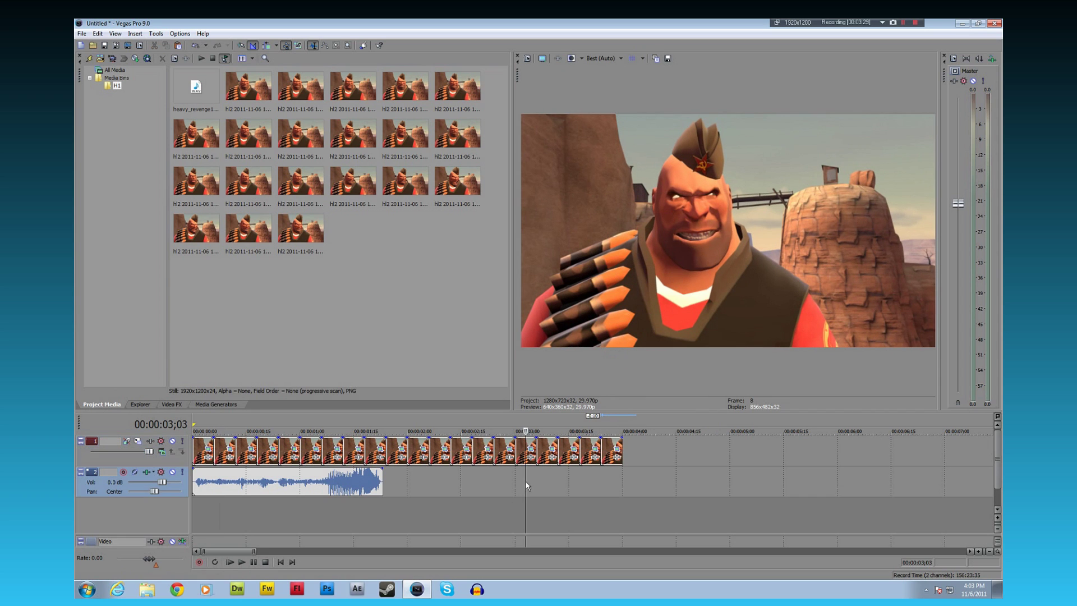
Check several points along the timeline to verify the widescreen crop on the other stills.
click(240, 483)
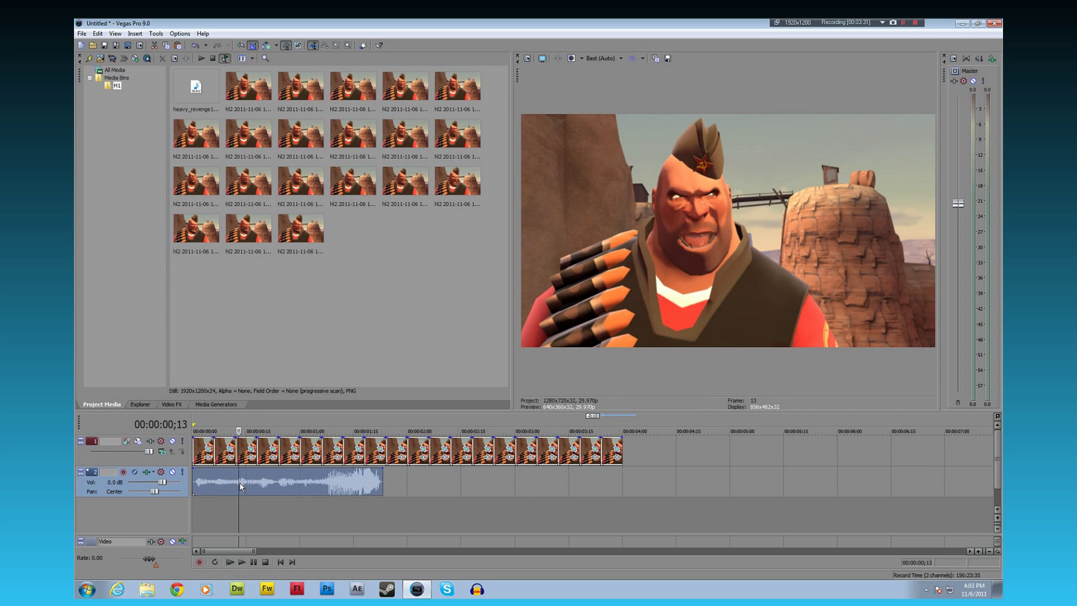
click(523, 484)
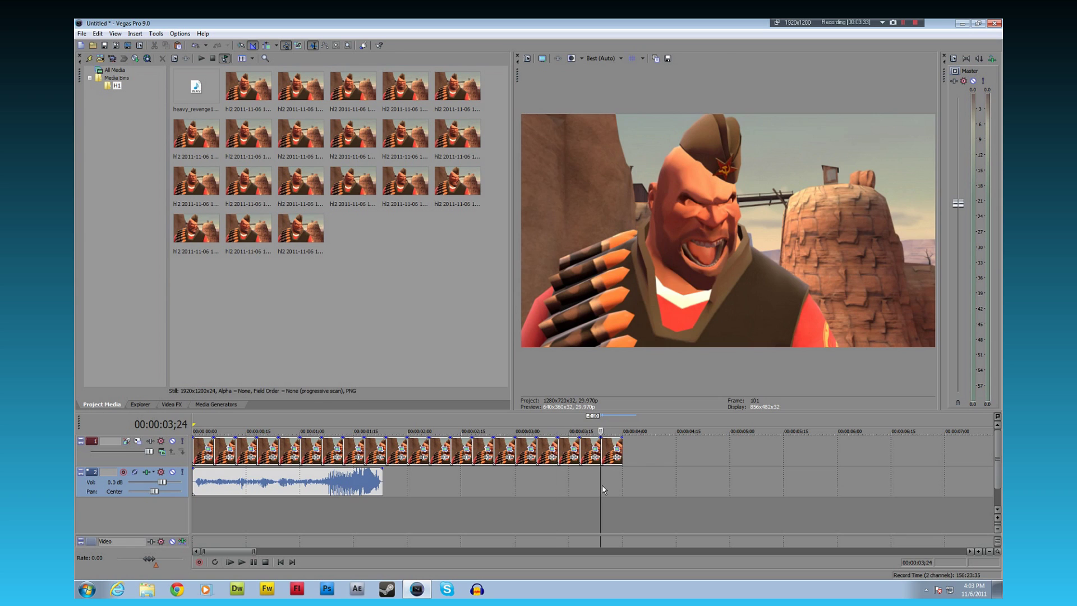
key(space)
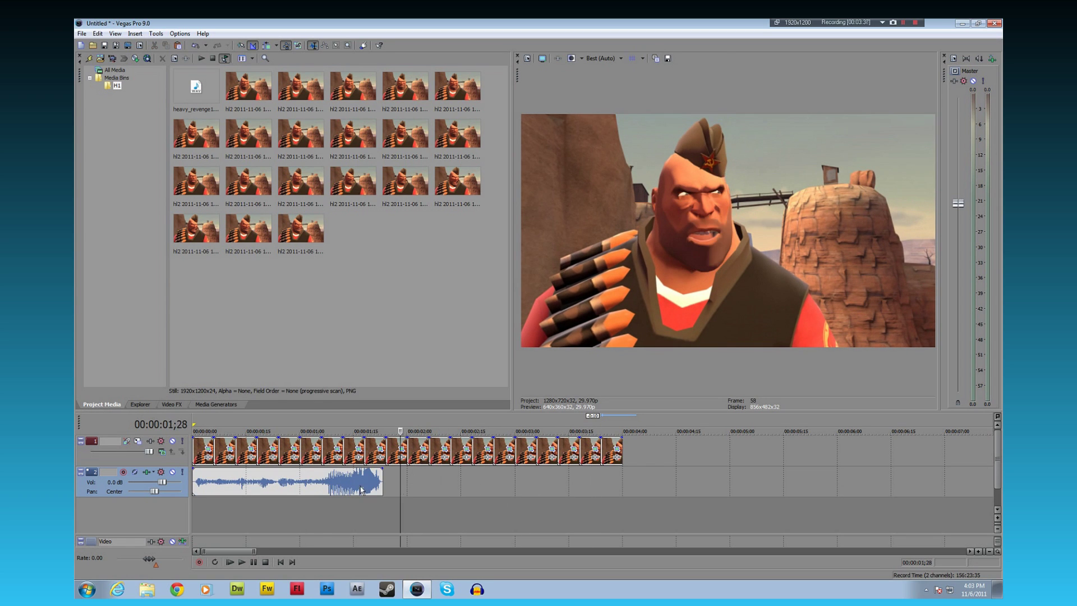
click(270, 490)
click(266, 490)
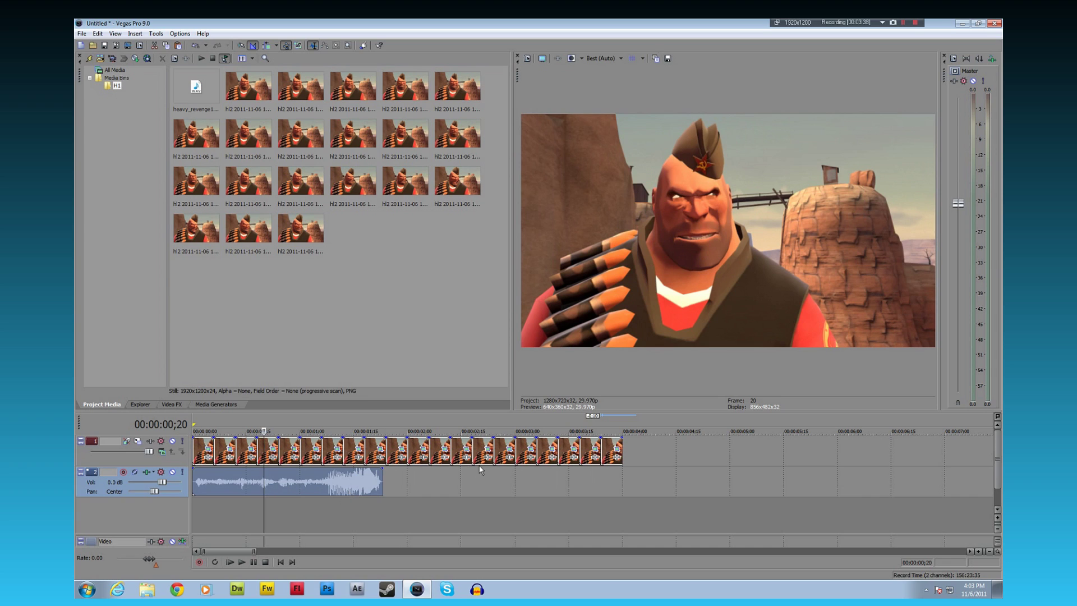
Move the voice clip about 13 frames later on the timeline.
click(307, 475)
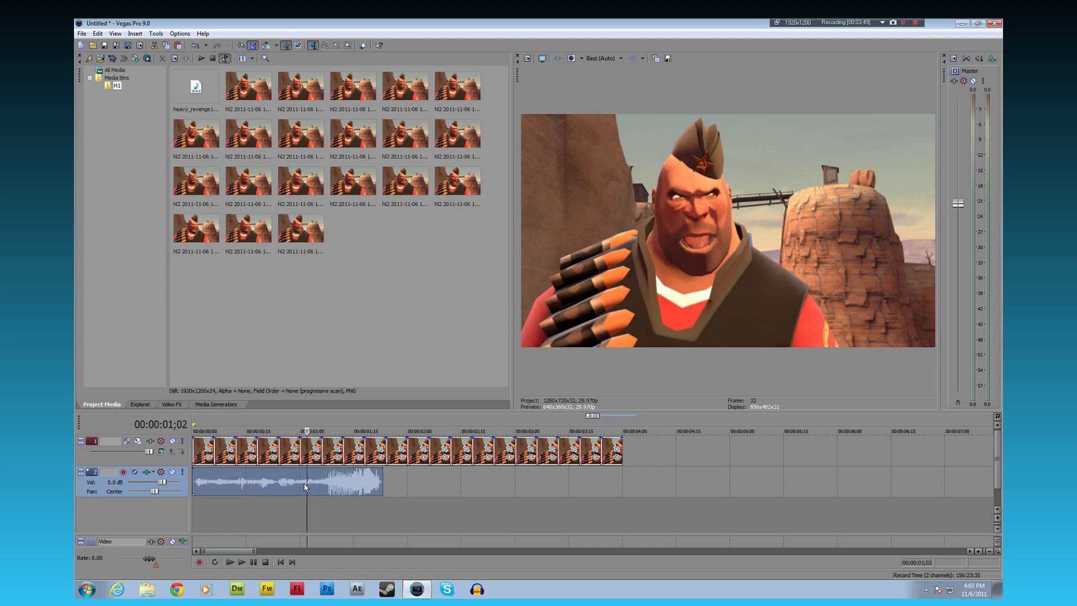
drag(252, 479, 275, 486)
click(230, 562)
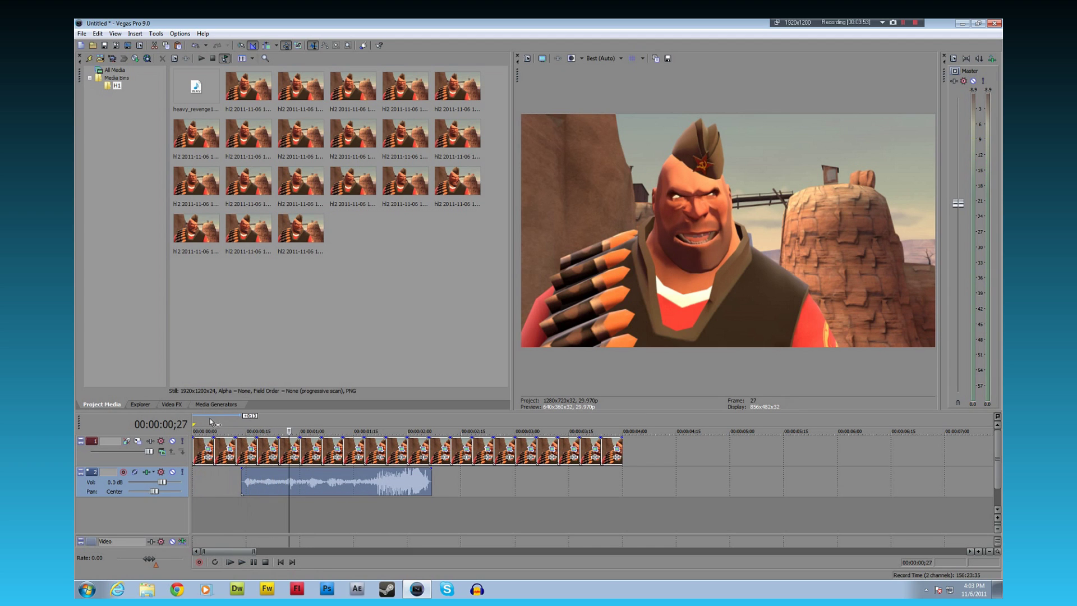
Shift all stills after the first one later, and stretch the first still to about where the voice clip starts.
click(206, 452)
click(225, 448)
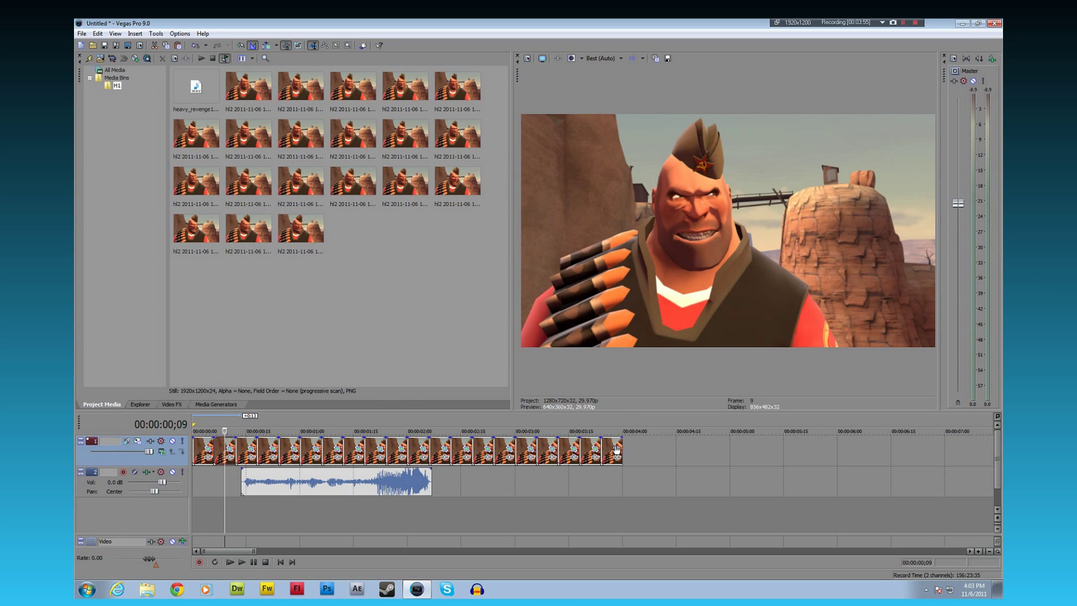
click(616, 449)
click(620, 147)
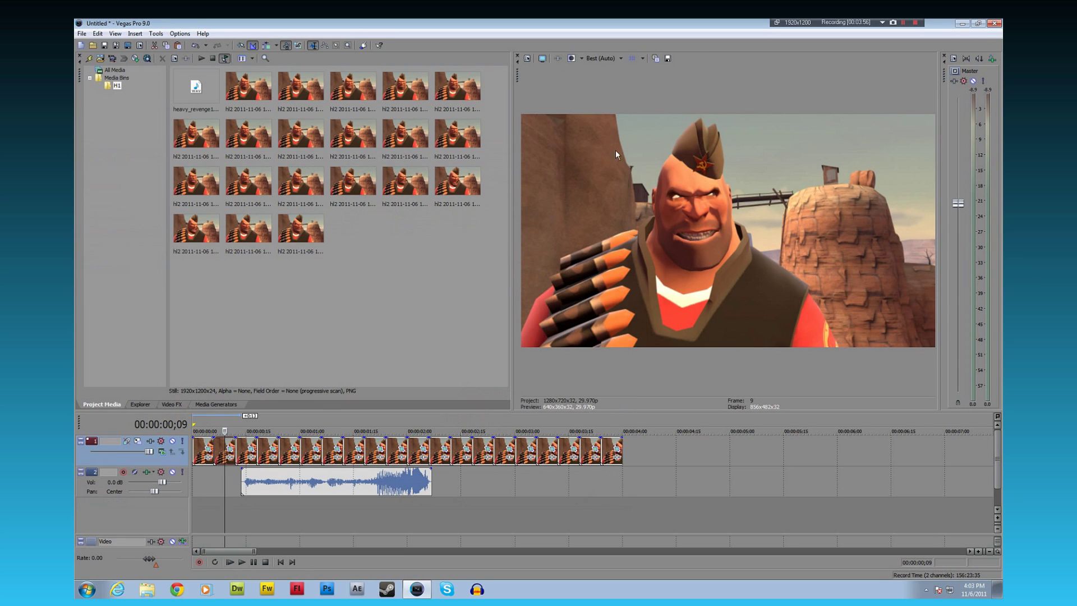
click(229, 446)
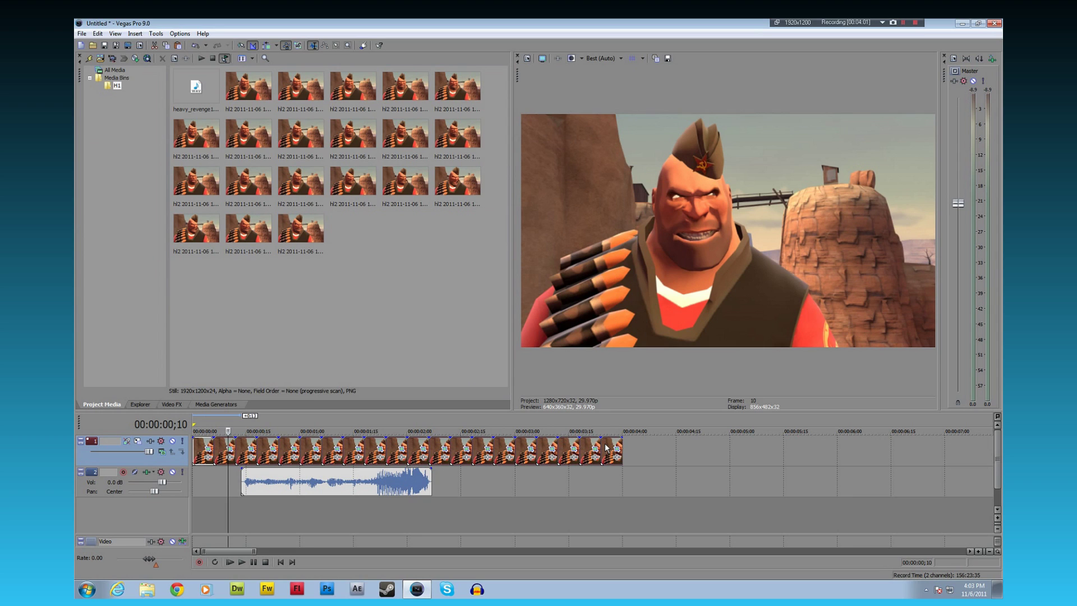
drag(606, 447, 646, 448)
click(221, 451)
drag(213, 451, 245, 451)
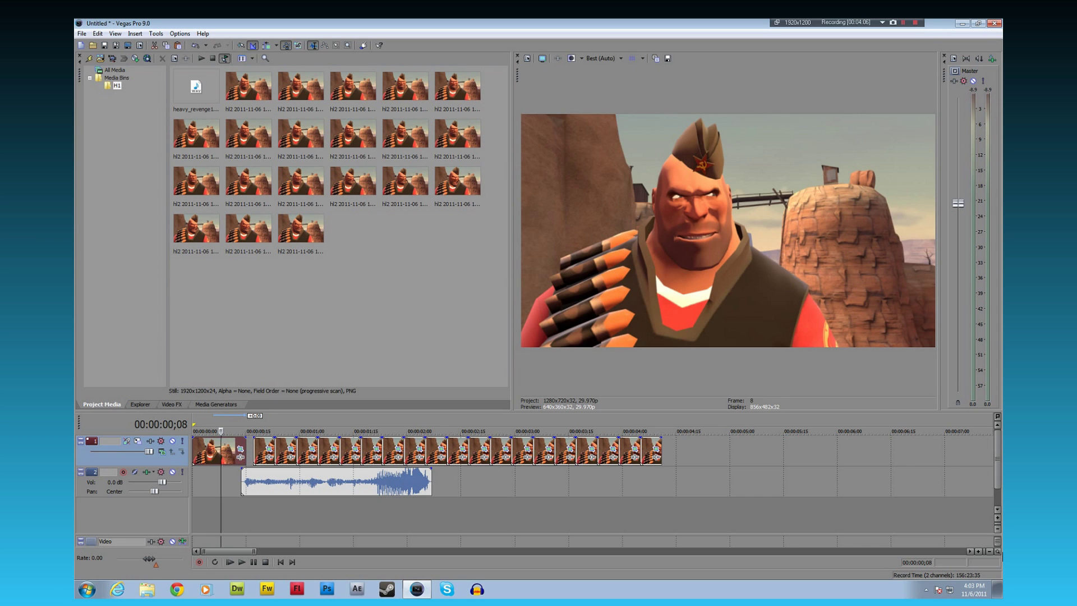
Move the second still back against the stretched first still at the start of the voice clip.
click(978, 551)
click(979, 551)
click(241, 562)
click(376, 456)
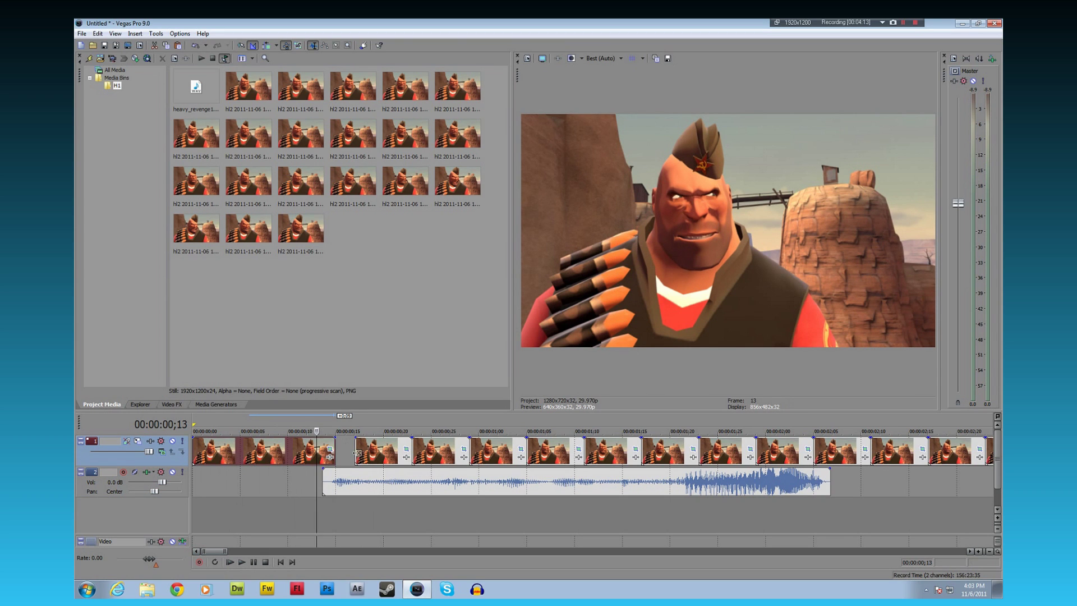
drag(386, 454, 353, 454)
click(345, 453)
click(318, 490)
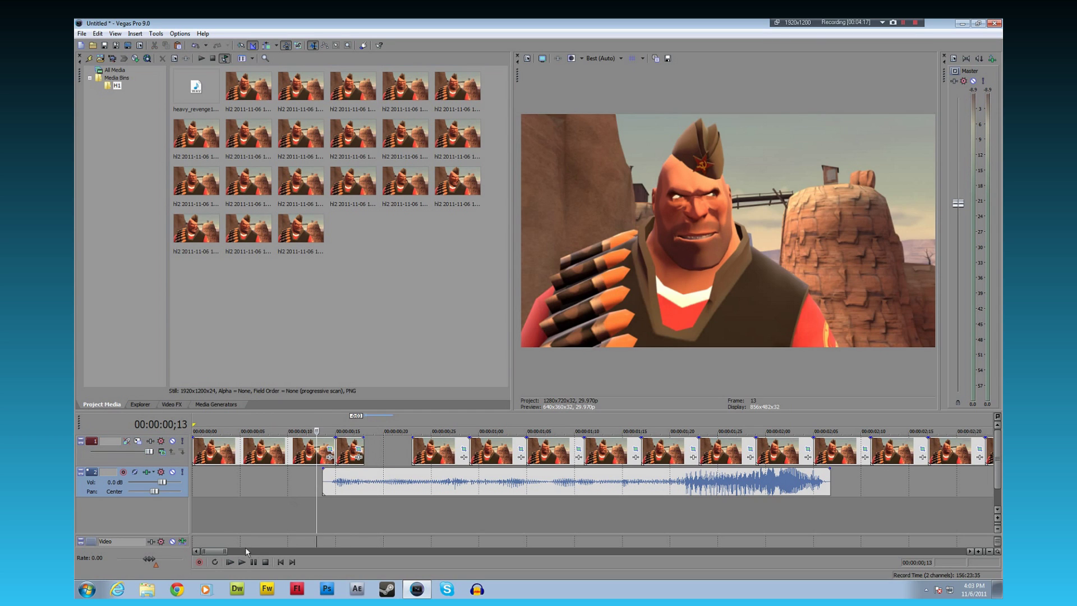
Trim the second still short and move the third still in behind it near the start of the voice clip.
click(374, 488)
click(329, 451)
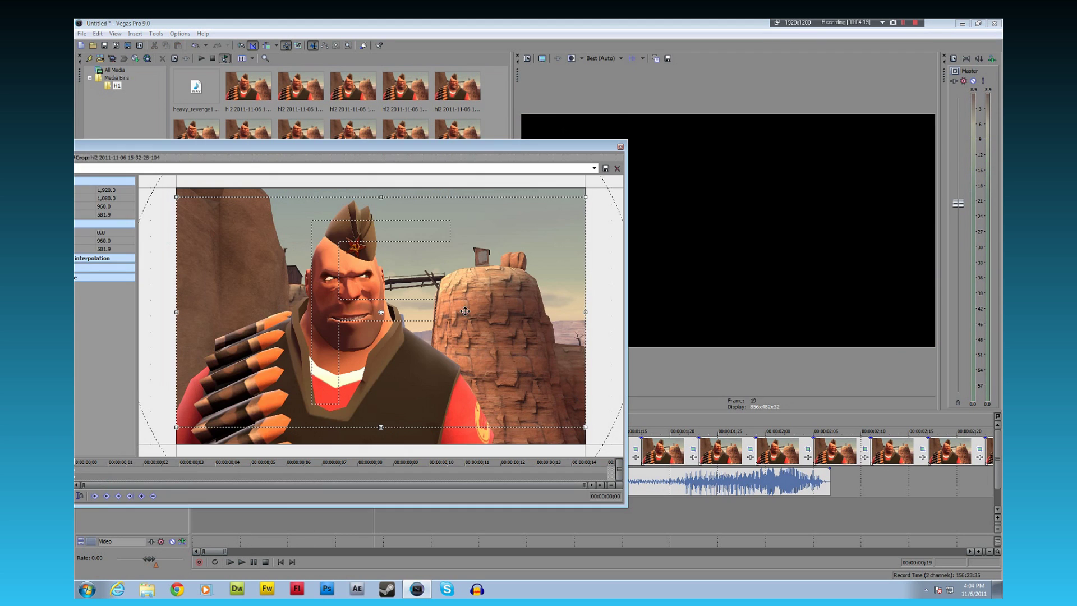
click(620, 148)
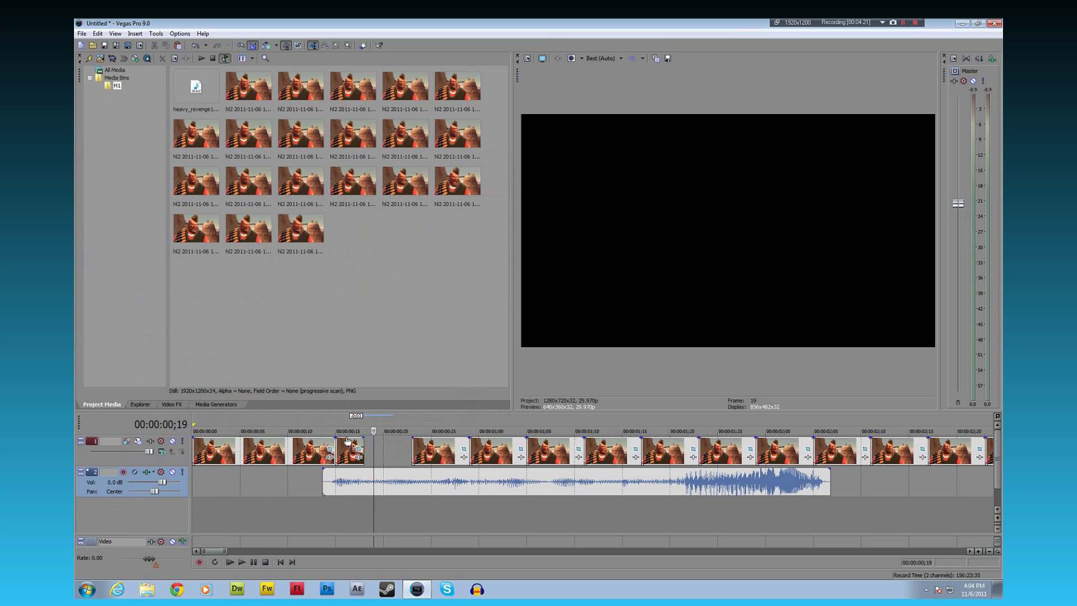
click(327, 449)
drag(332, 442, 346, 448)
drag(421, 449, 364, 449)
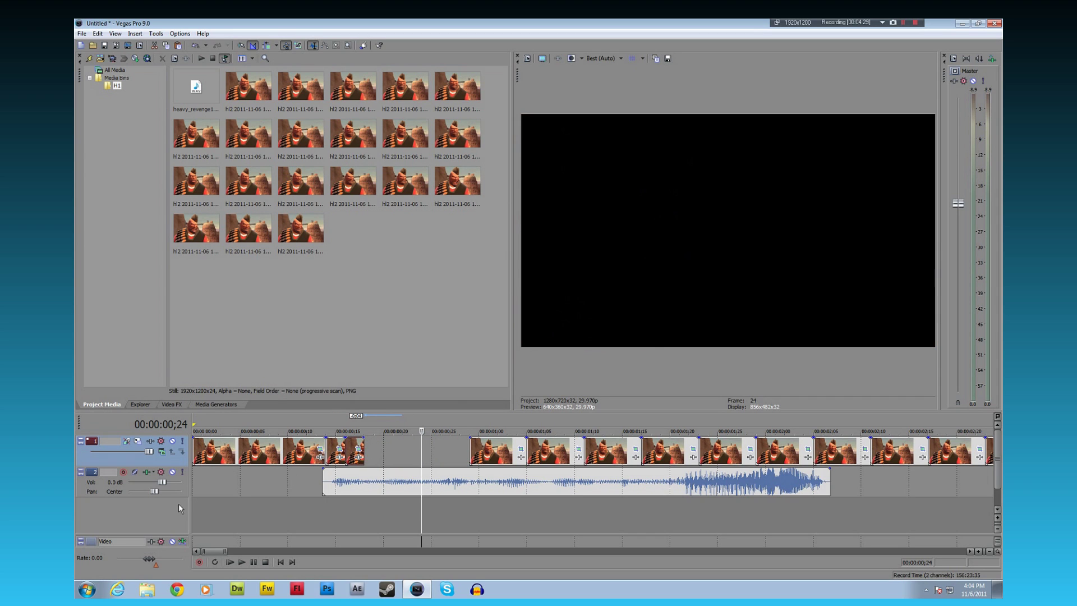
Make the audio track taller to show more waveform detail, and play the opening of the sequence.
drag(177, 496, 182, 528)
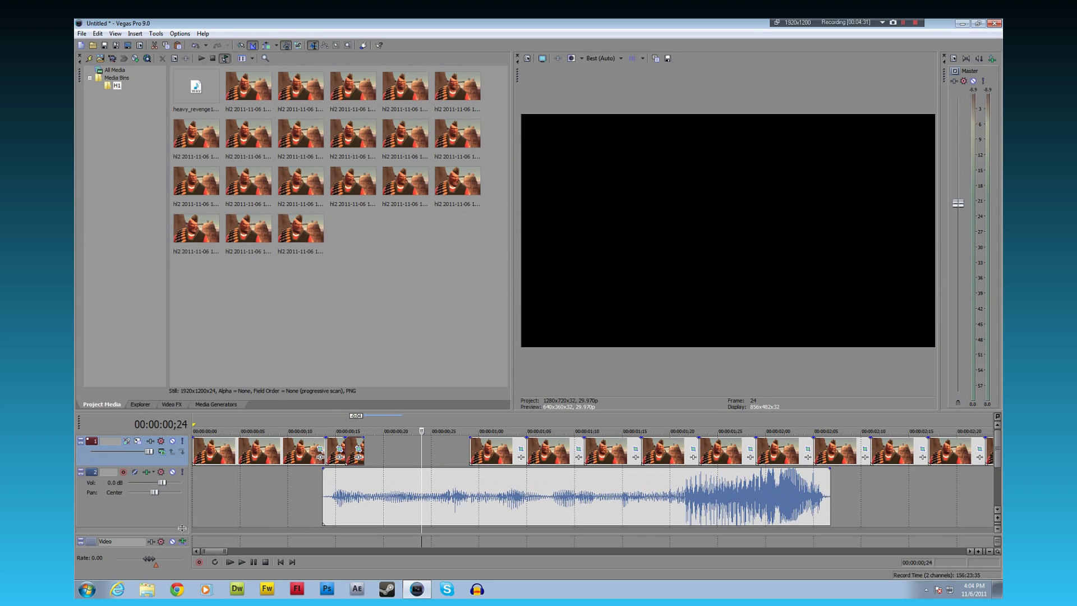
click(242, 562)
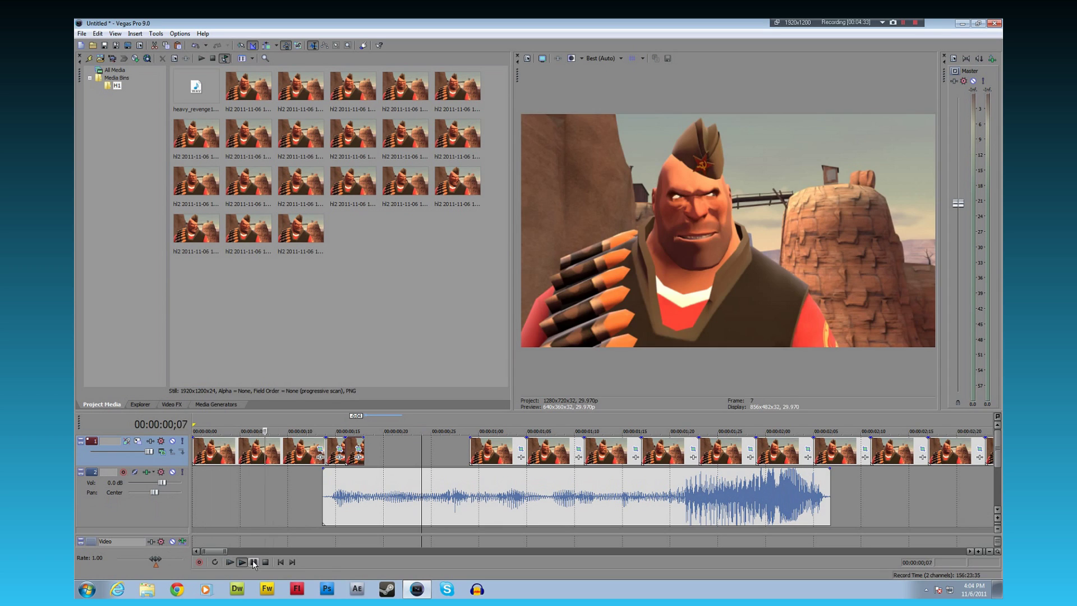
click(230, 563)
Move the fourth still directly after the third, and play the sequence to check its timing against the voice.
click(482, 448)
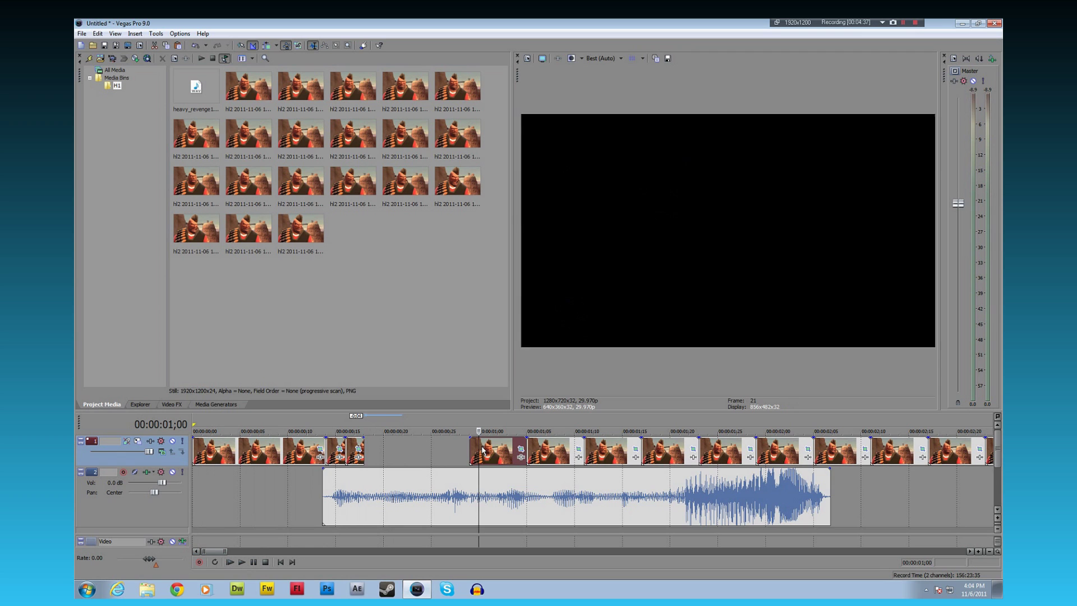
drag(483, 449, 388, 451)
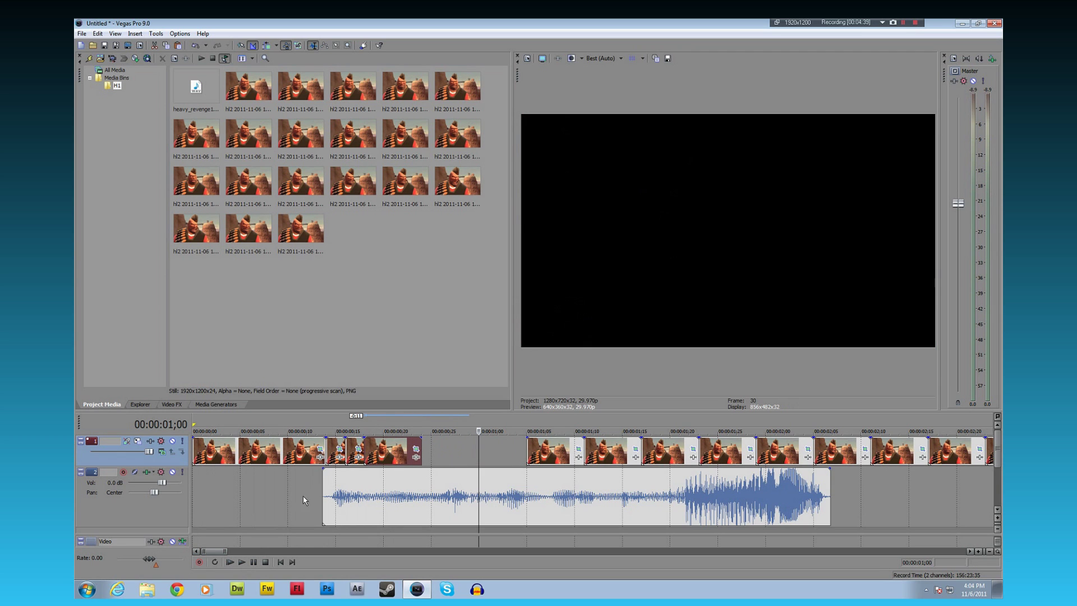
click(242, 562)
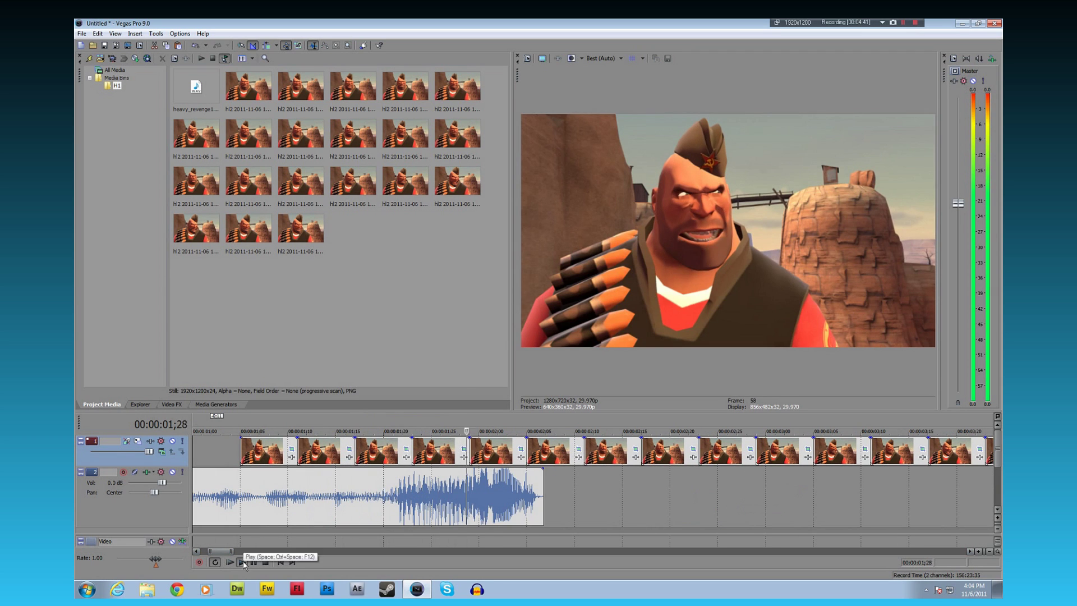
click(251, 564)
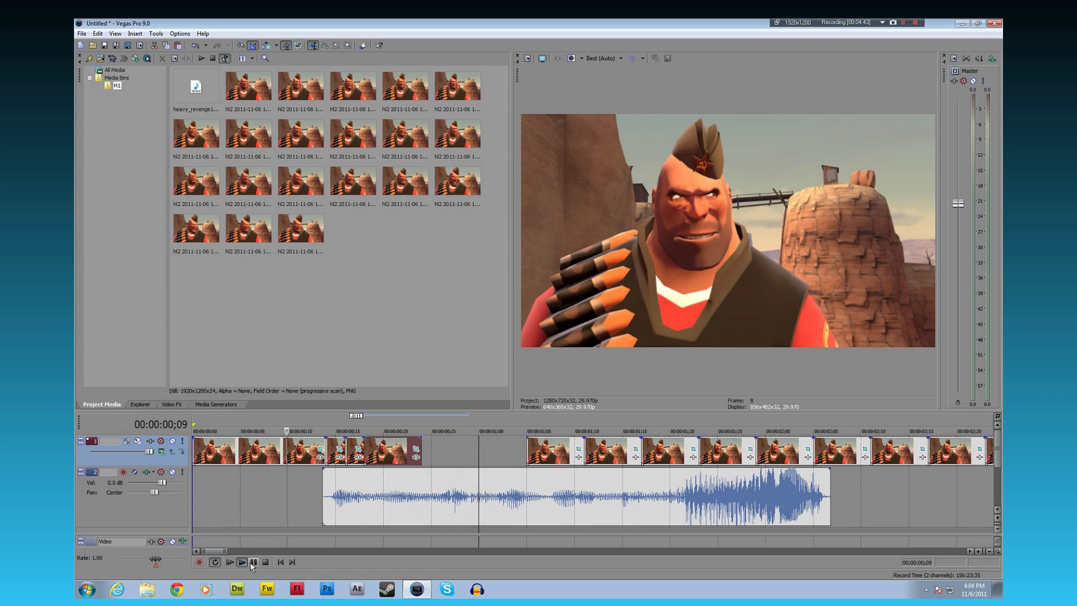
click(251, 562)
click(231, 562)
click(251, 563)
Extend the third still to about frame 20 over the start of the fourth, and play back the result.
click(374, 449)
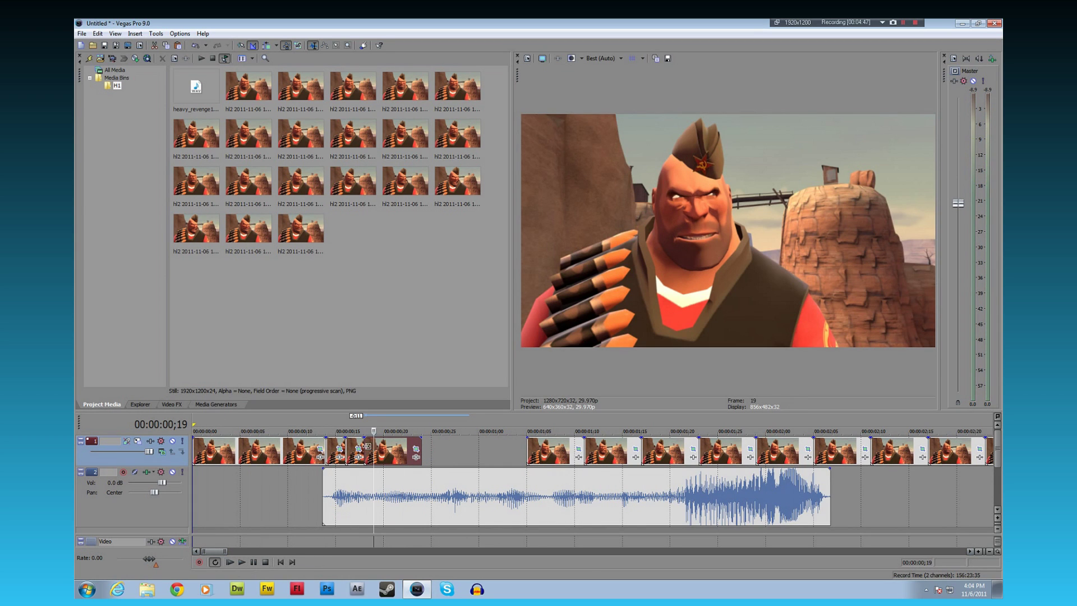
drag(362, 446, 384, 447)
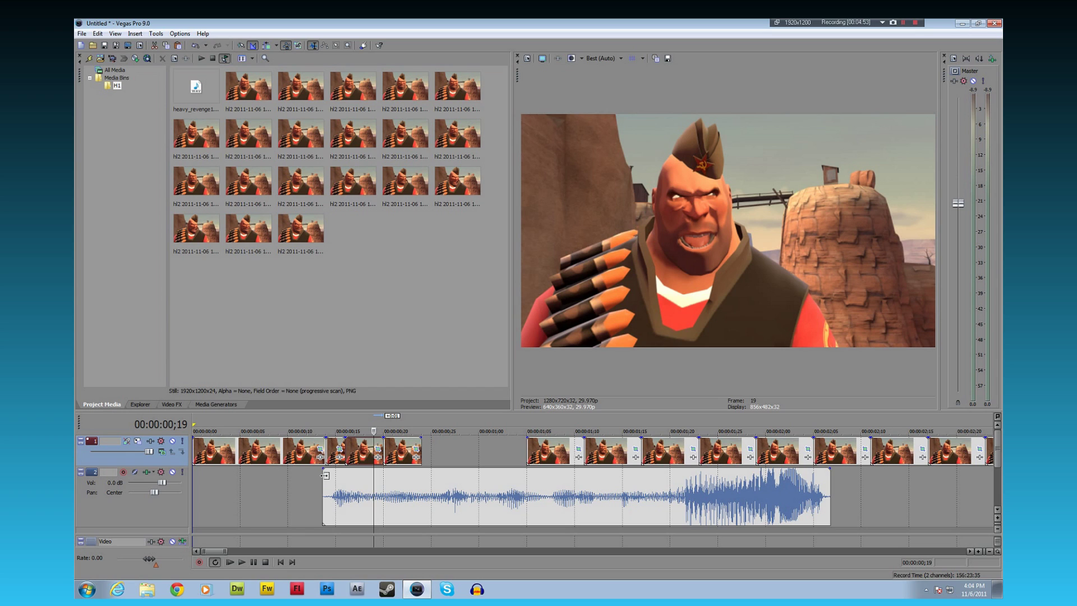
click(253, 564)
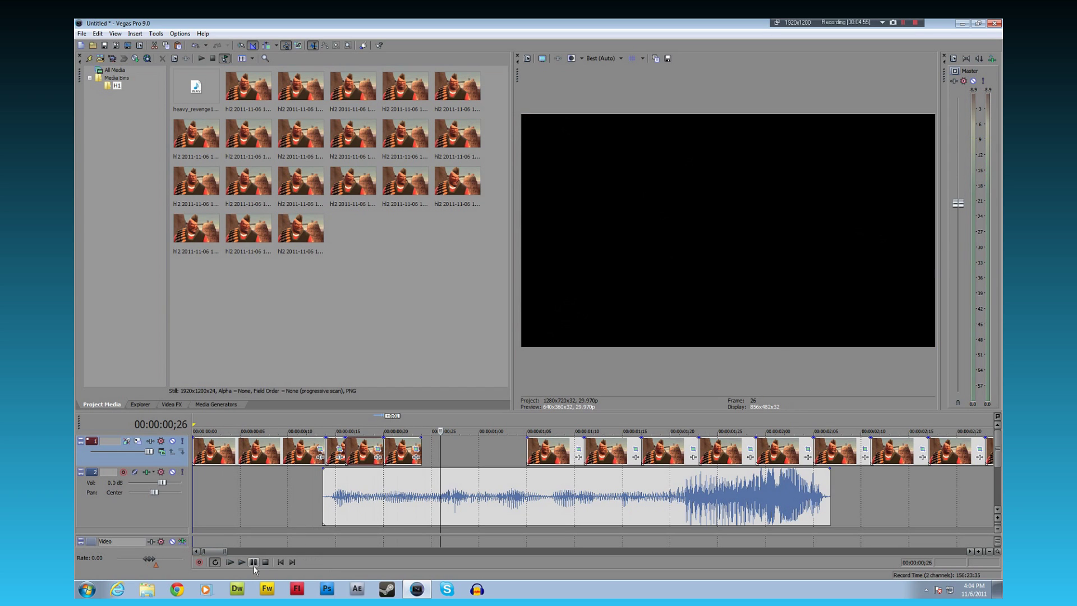
Move the fifth still in behind the fourth, select the sixth still, and play the sequence with the voice.
drag(557, 454, 448, 456)
click(612, 456)
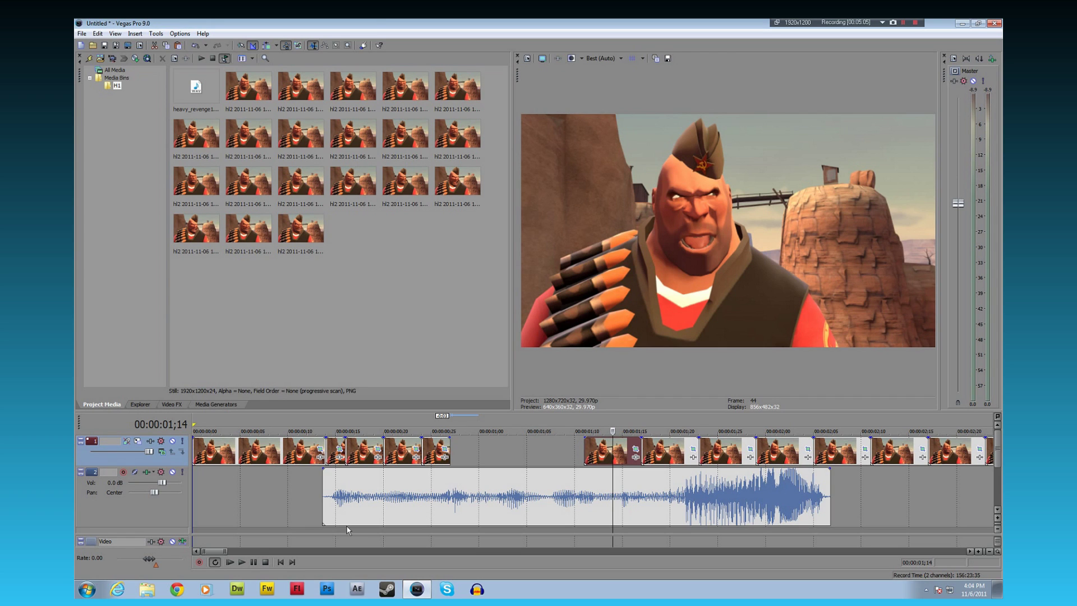
click(230, 563)
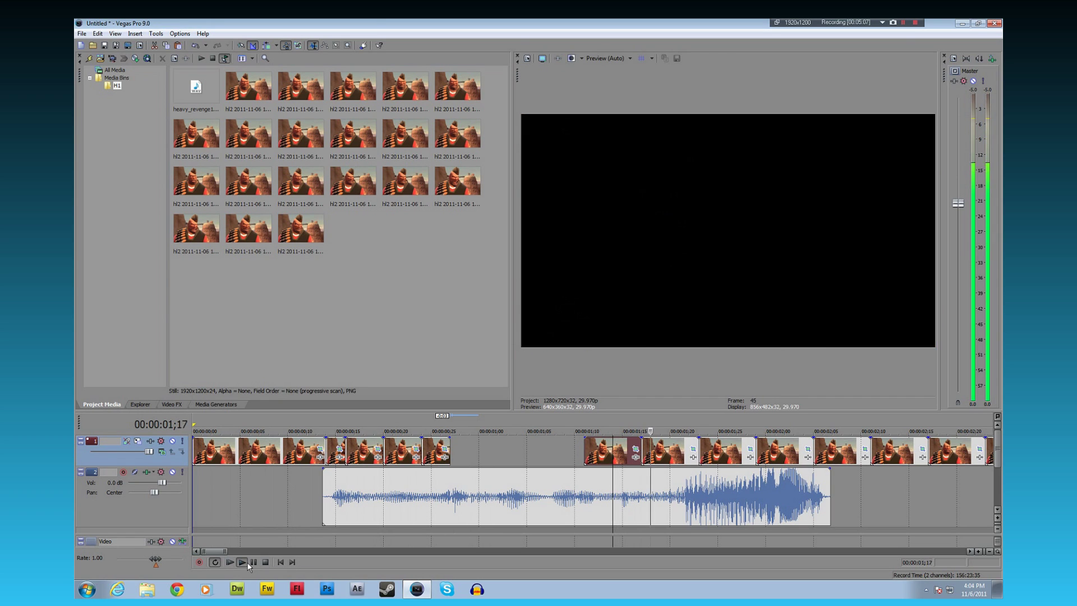
Move the next still from after the gap back to start at frame 27, and shorten it to end at frame 30.
click(253, 562)
drag(616, 453, 483, 452)
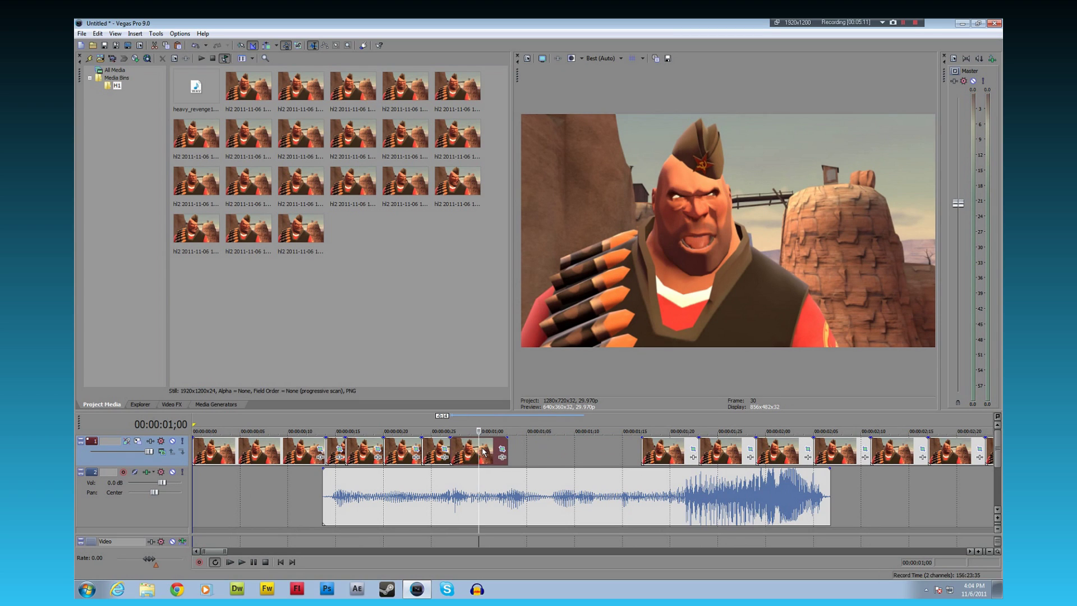
click(460, 451)
mouse_move(459, 448)
mouse_down()
mouse_move(527, 447)
mouse_move(474, 451)
mouse_up()
Play short stretches of the voice from about frame 18 onward to check the mouth timing up to frame 30.
click(368, 492)
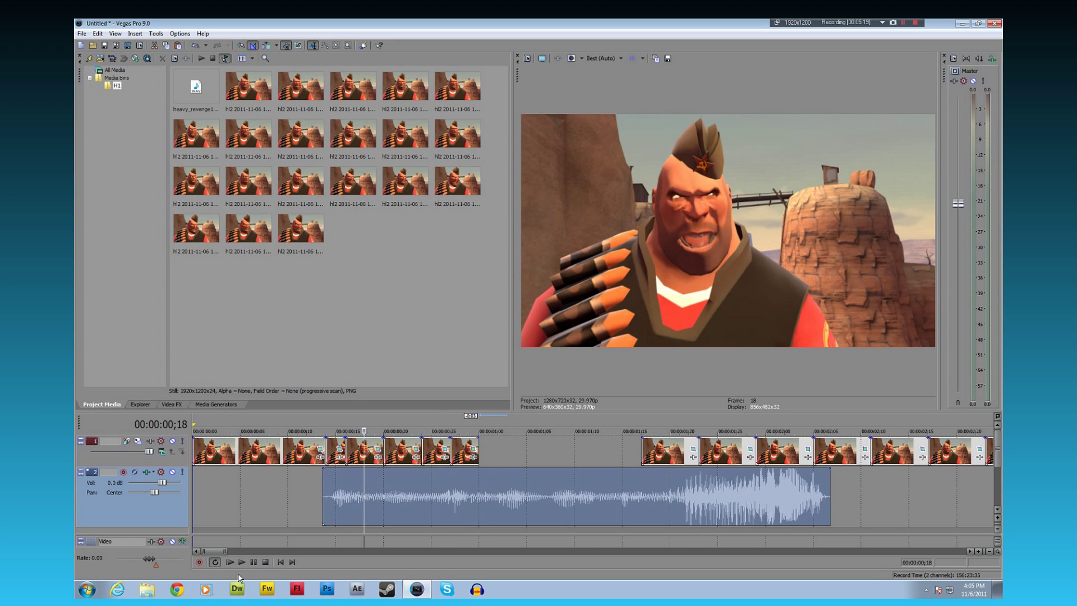
click(254, 562)
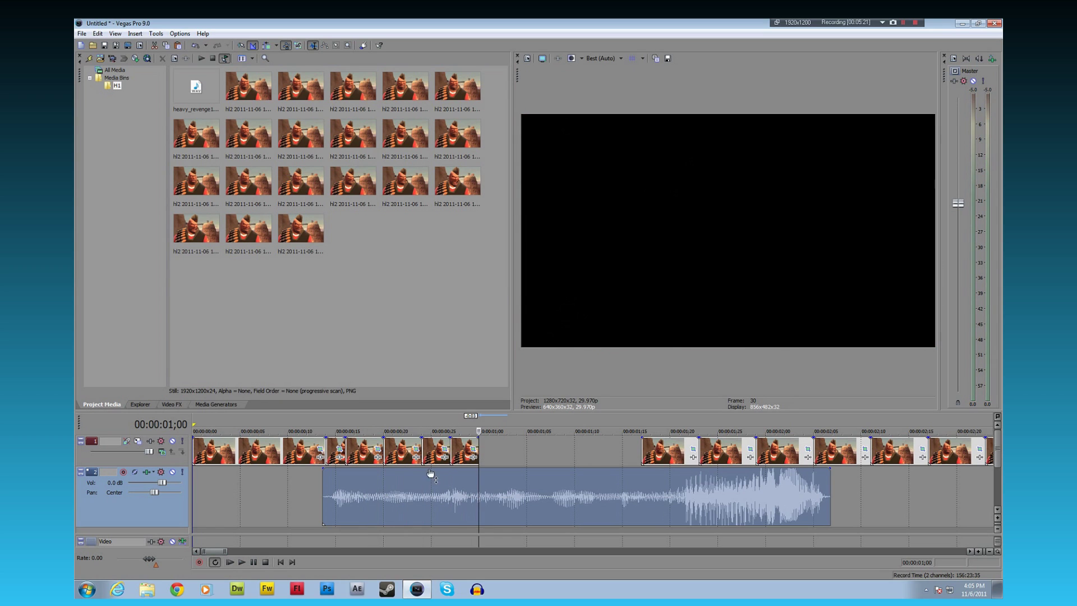
click(421, 478)
click(253, 563)
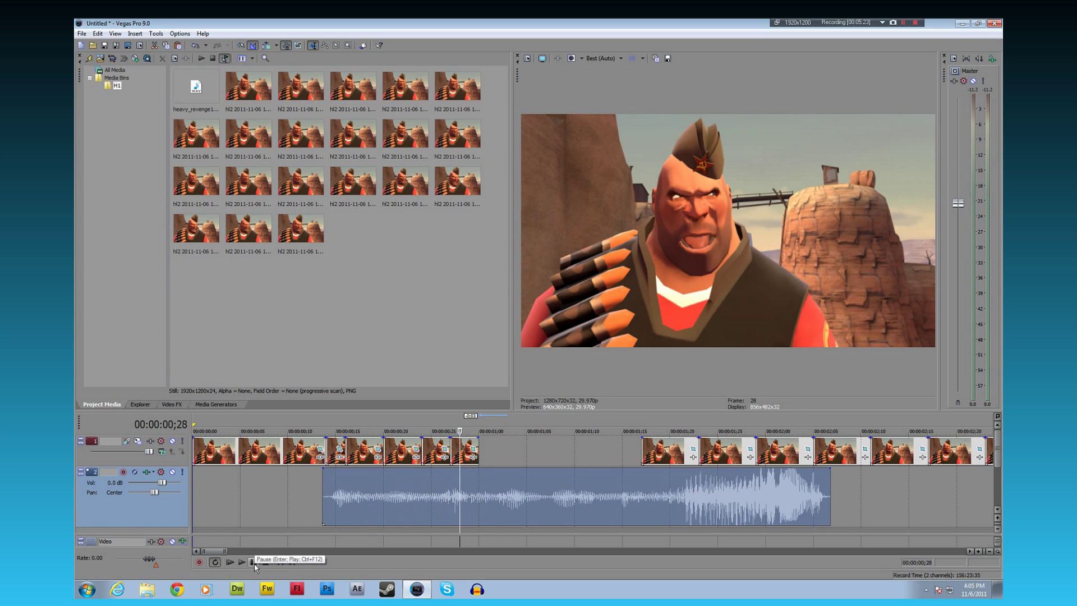
click(310, 482)
click(254, 563)
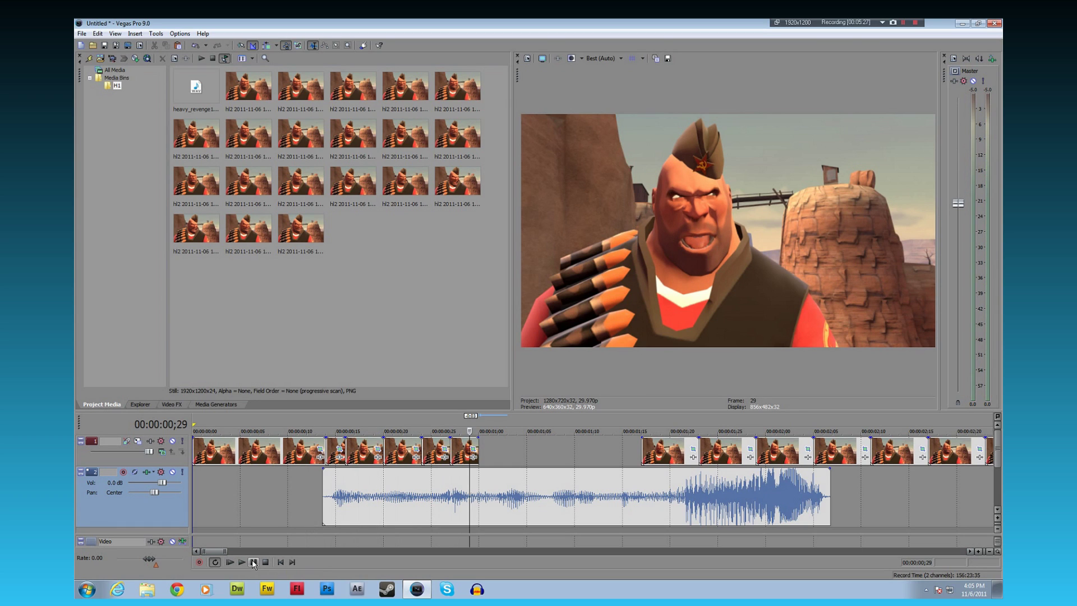
Extend the still starting at frame 24 to frame 29, and move the short still behind it to start at frame 32.
click(254, 563)
mouse_move(460, 447)
mouse_down()
mouse_move(509, 449)
mouse_move(469, 449)
mouse_up()
click(654, 453)
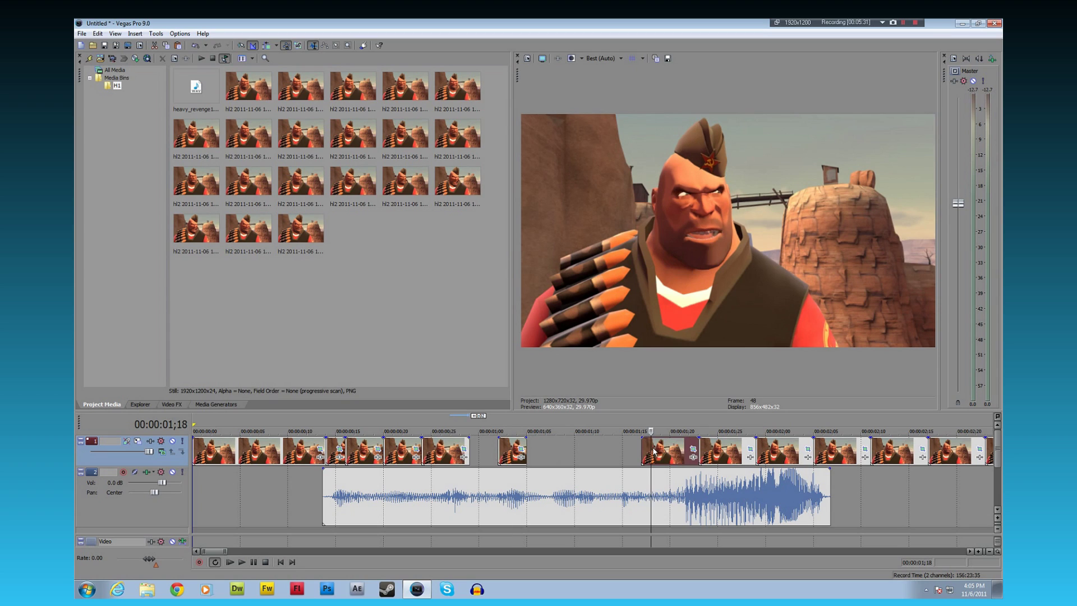
Move the next three stills together to sit directly behind the isolated short still.
click(728, 454)
key(ctrl+Right)
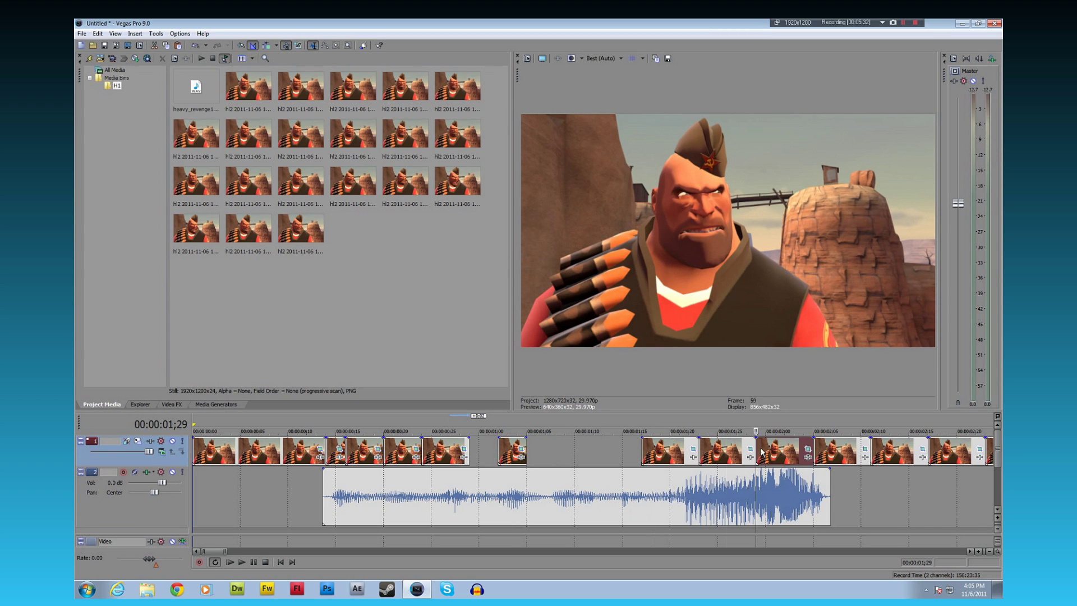
click(671, 451)
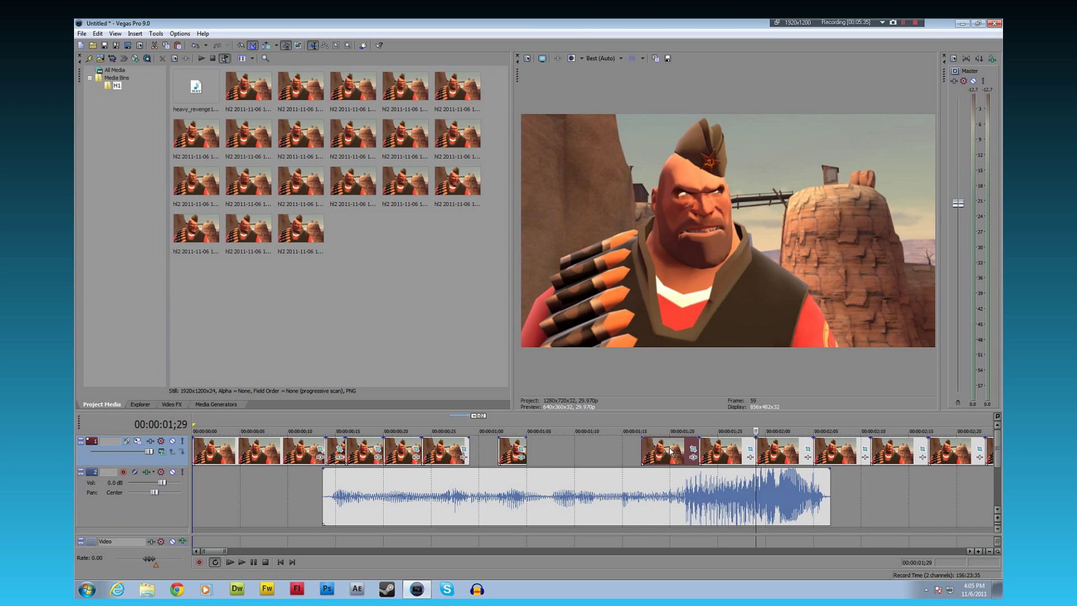
shift+click(779, 452)
drag(779, 452, 680, 454)
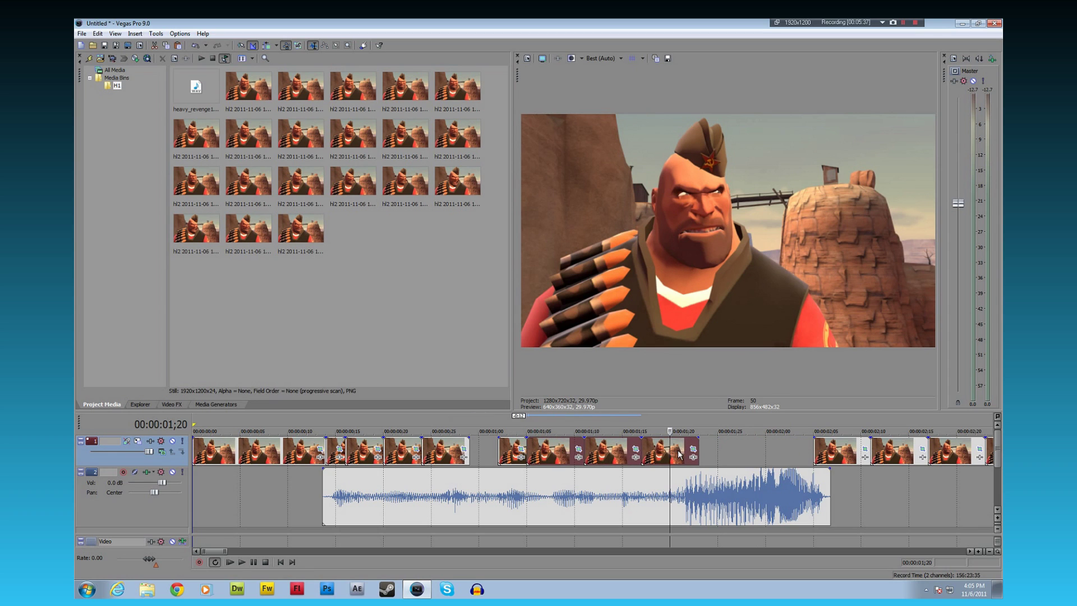
Play the sequence from about frame 11, pausing repeatedly to compare the moved stills with the voice.
click(240, 561)
click(293, 515)
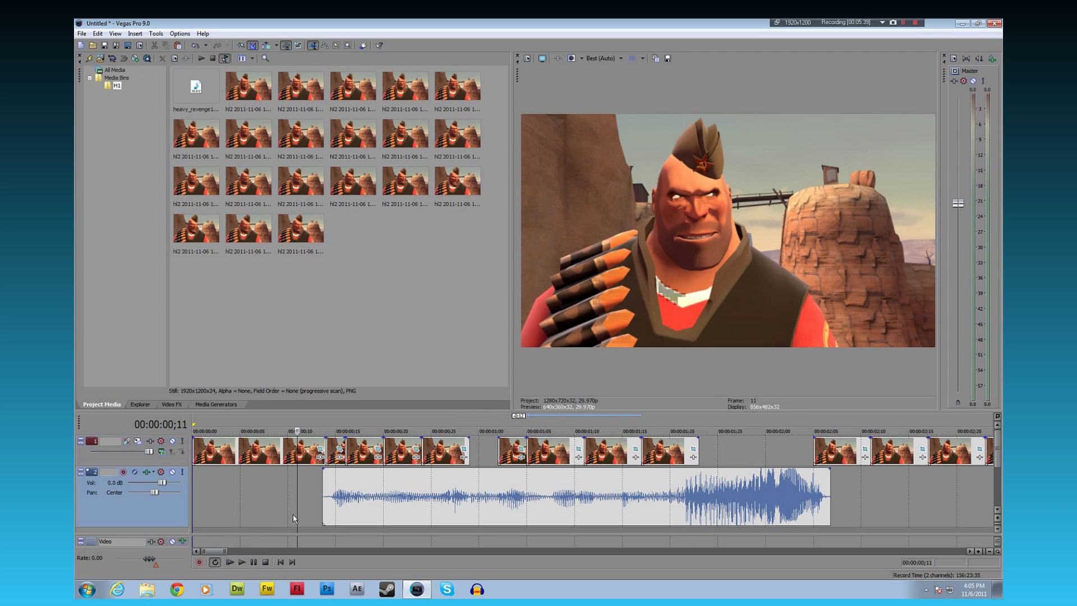
click(241, 562)
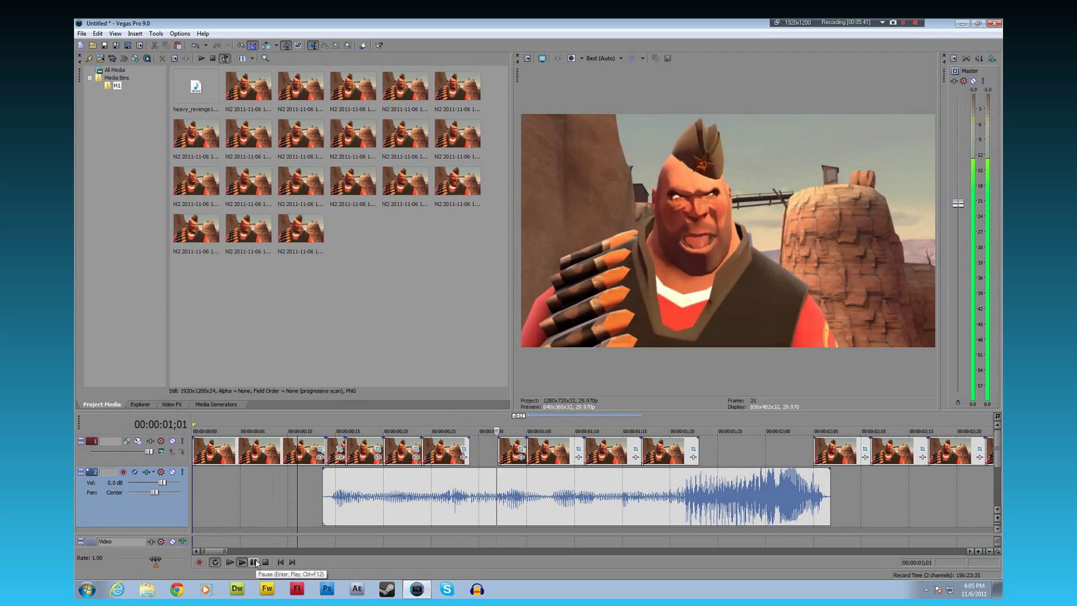
click(254, 561)
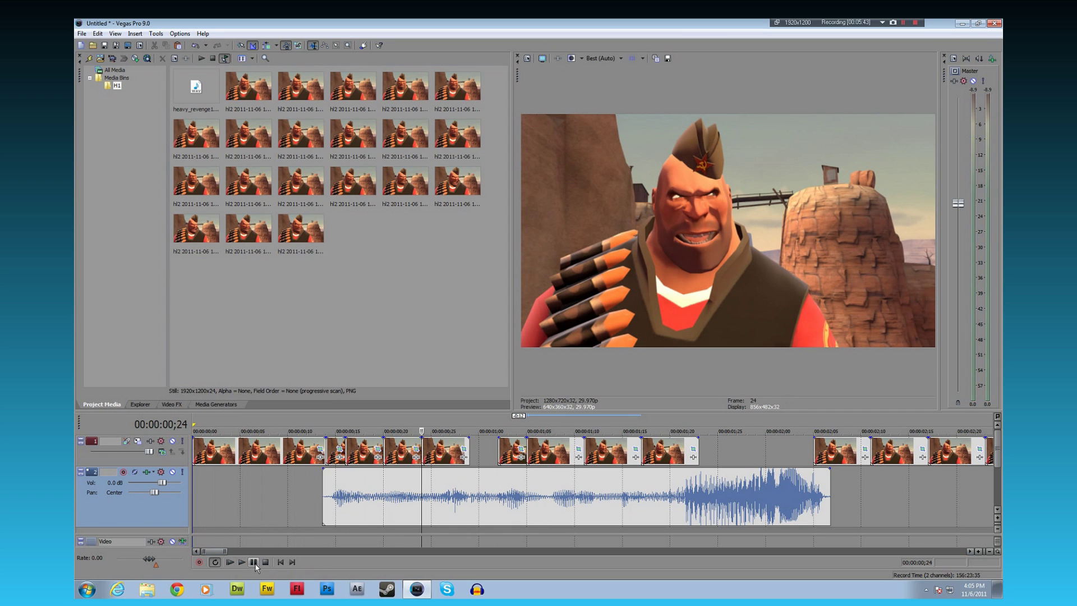
click(255, 566)
click(256, 565)
click(432, 488)
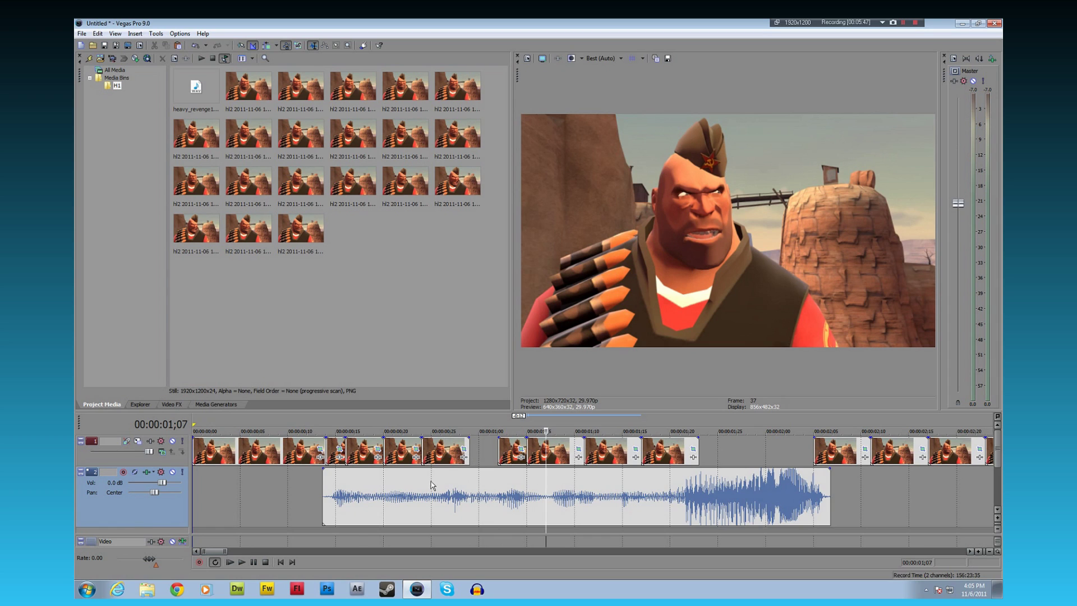
Step frame by frame through the stills to about frame 40 to compare each mouth shape with the waveform.
key(Left)
key(Right)
key(Right)
key(Right)
key(Right)
key(Right)
key(Right)
key(Right)
key(Right)
key(Right)
key(Right)
key(Right)
key(Right)
key(Right)
key(Right)
key(Right)
key(Right)
key(Right)
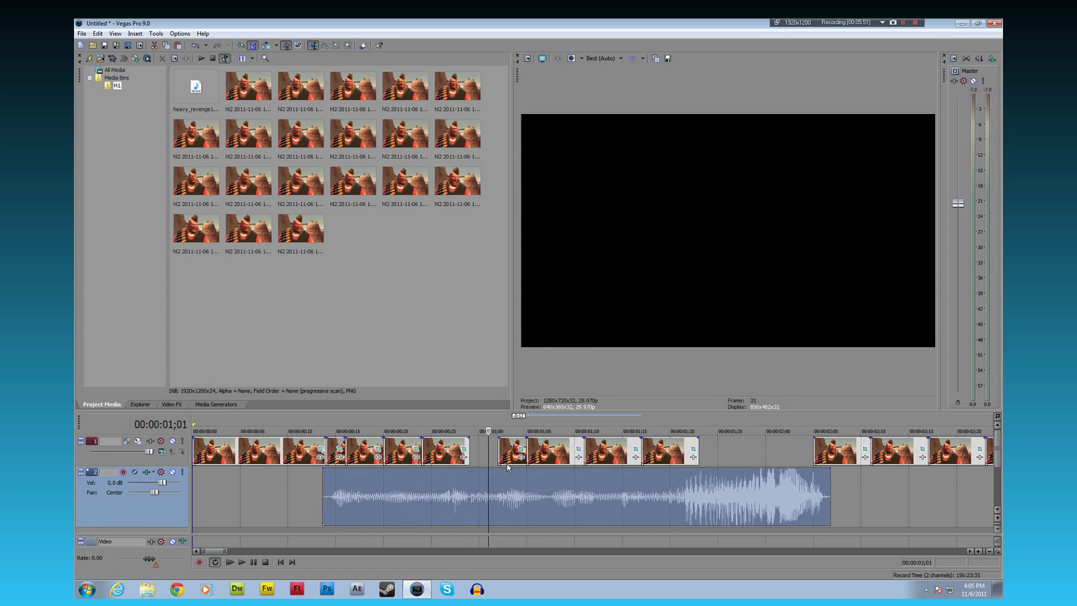
key(Right)
key(Right)
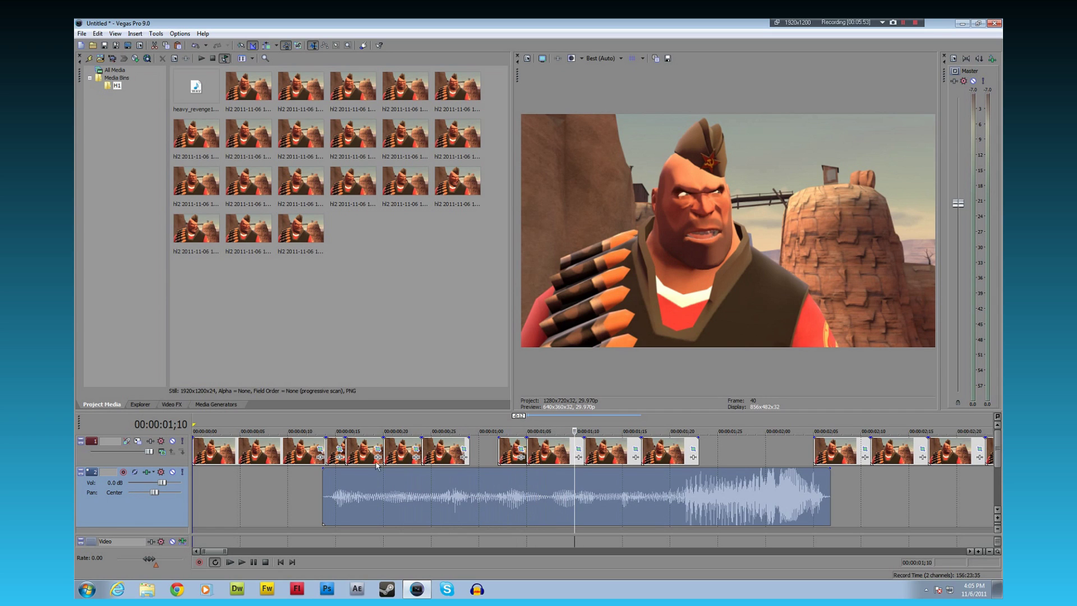
Replay the start of the voice clip in short bursts to check the stills between frames 14 and 25.
click(255, 530)
click(242, 562)
click(254, 562)
click(253, 562)
click(254, 563)
click(337, 483)
click(253, 562)
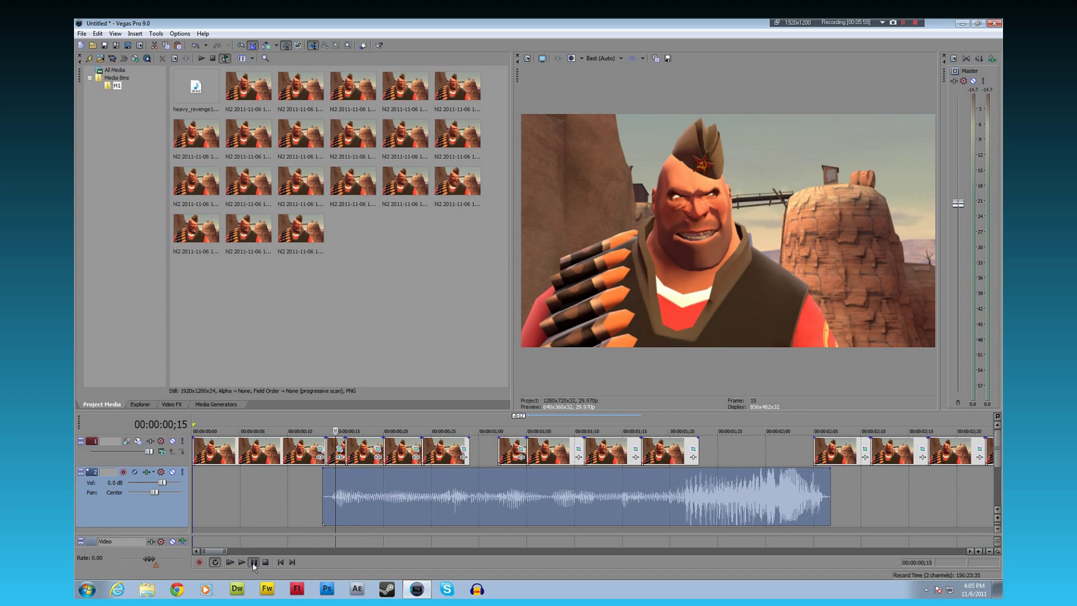
click(254, 562)
click(254, 562)
click(254, 563)
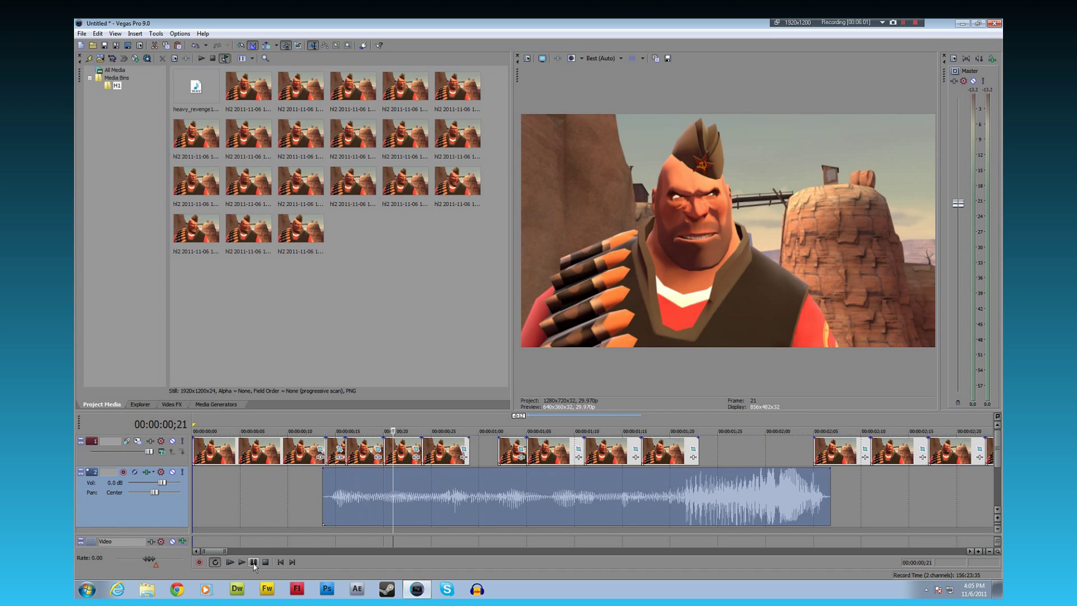
Lengthen the short still starting at frame 14 by two frames, shifting the three stills behind it by the same amount.
click(432, 453)
drag(326, 451, 363, 452)
Set the video preview quality to Preview (Auto), and place the playhead on the lengthened still at frame 16.
click(622, 58)
mouse_move(606, 82)
click(644, 79)
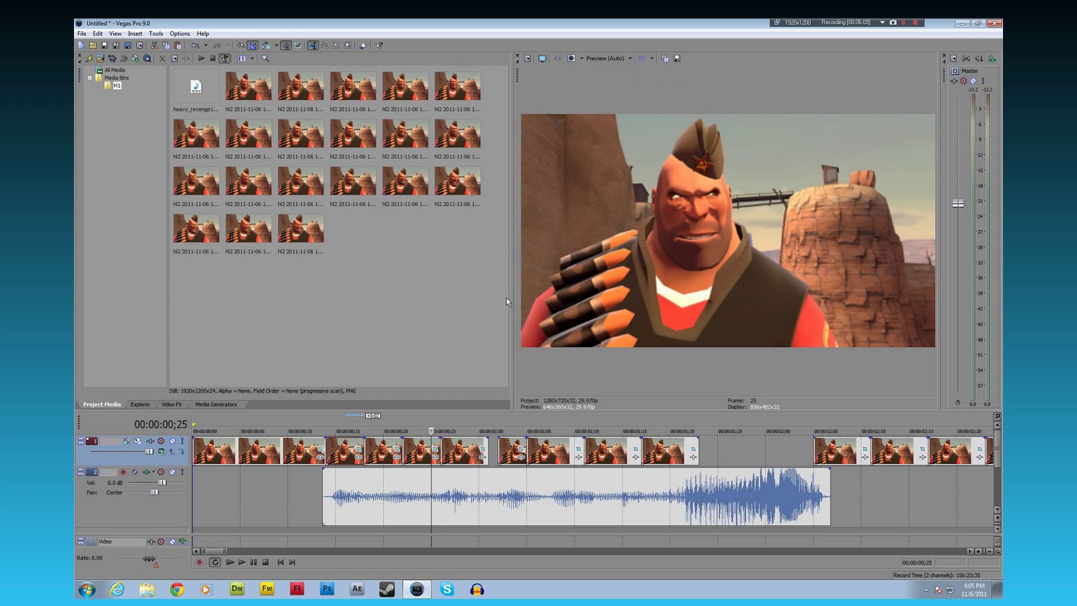
click(345, 458)
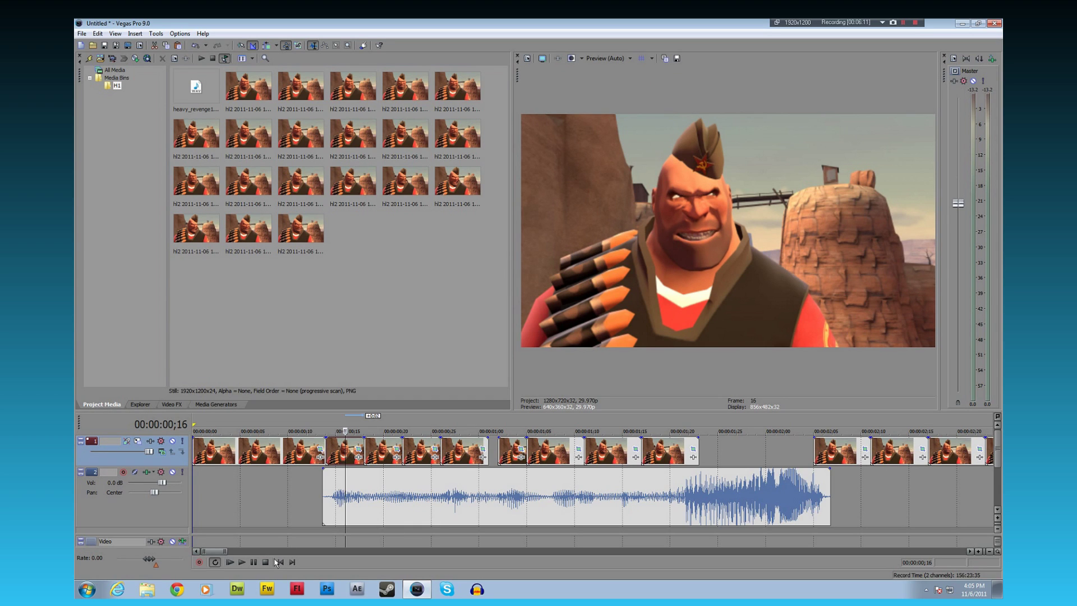
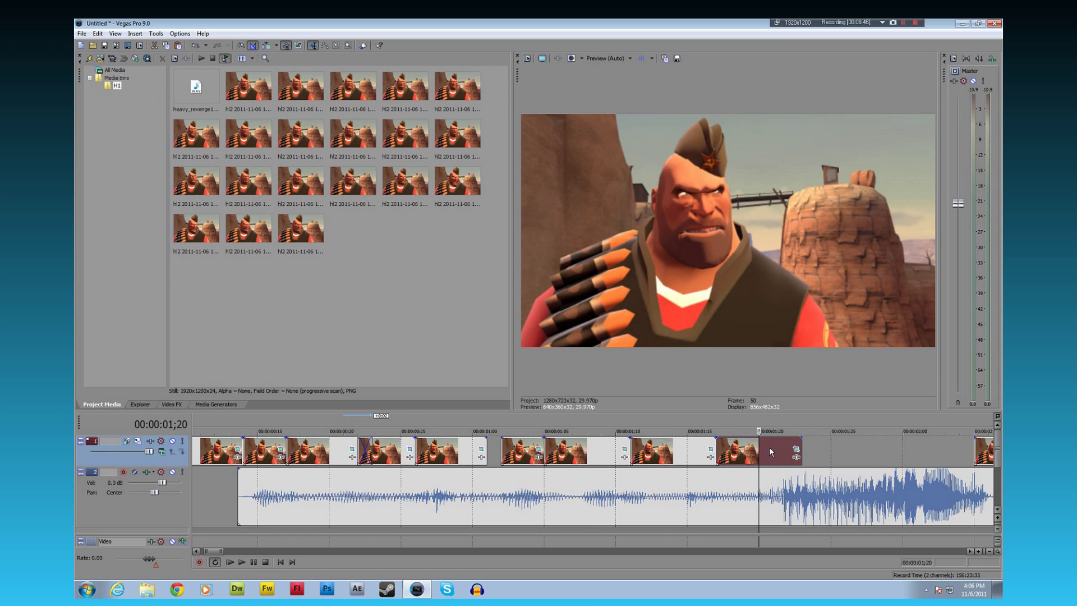
Move the still starting at frame 47 back to frame 26, and shorten it to end at frame 30.
click(459, 452)
drag(483, 454, 505, 449)
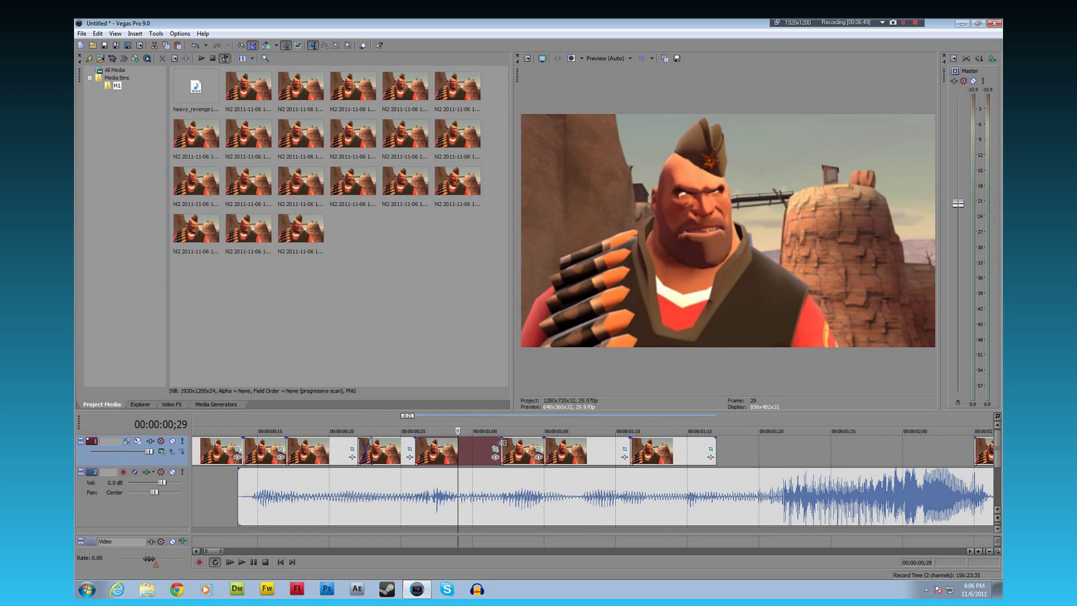
key(Delete)
Play the sequence from frame 13 past the end of the voice clip to check the revised timing.
click(241, 498)
click(230, 505)
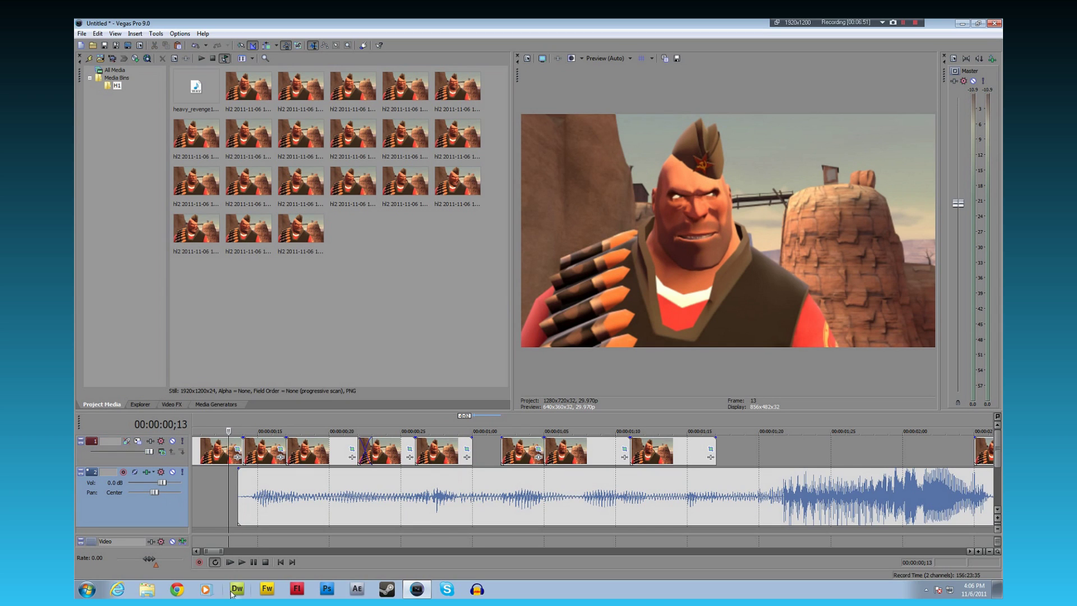
click(242, 562)
click(253, 562)
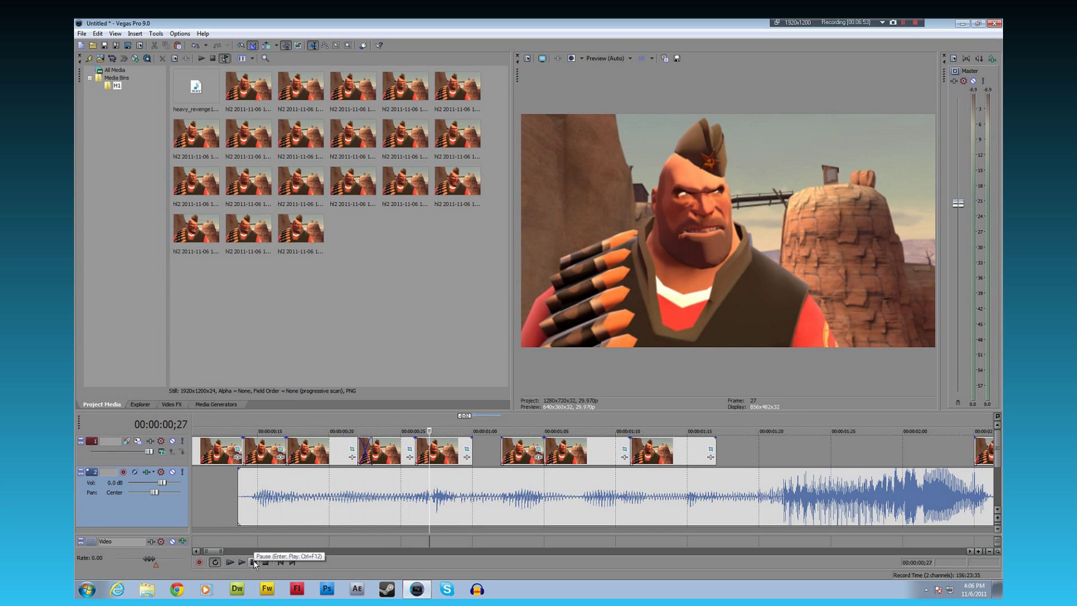
key(Page_Down)
click(230, 563)
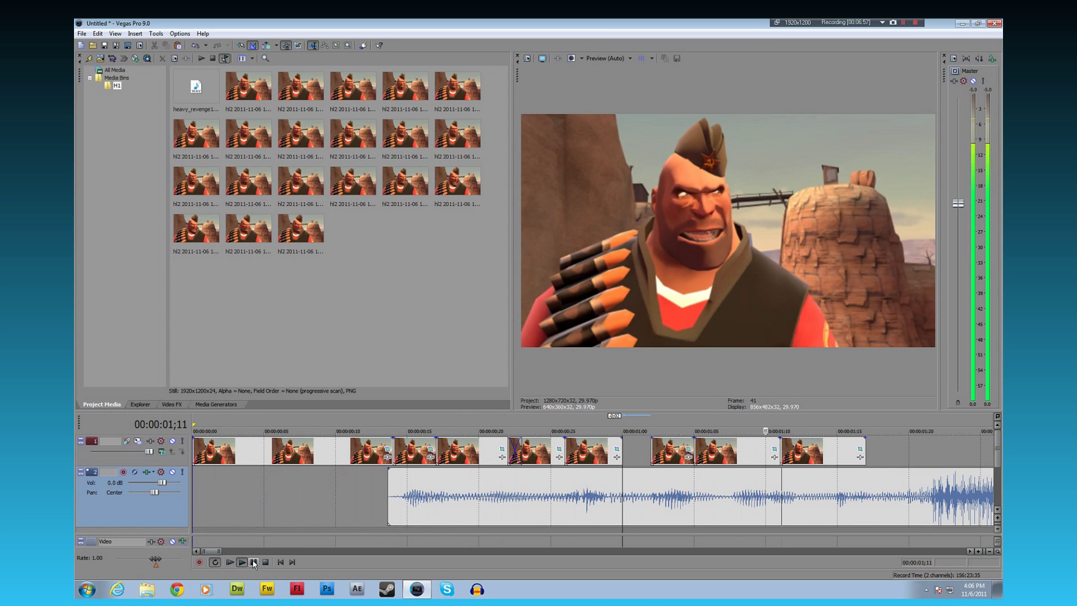
key(Return)
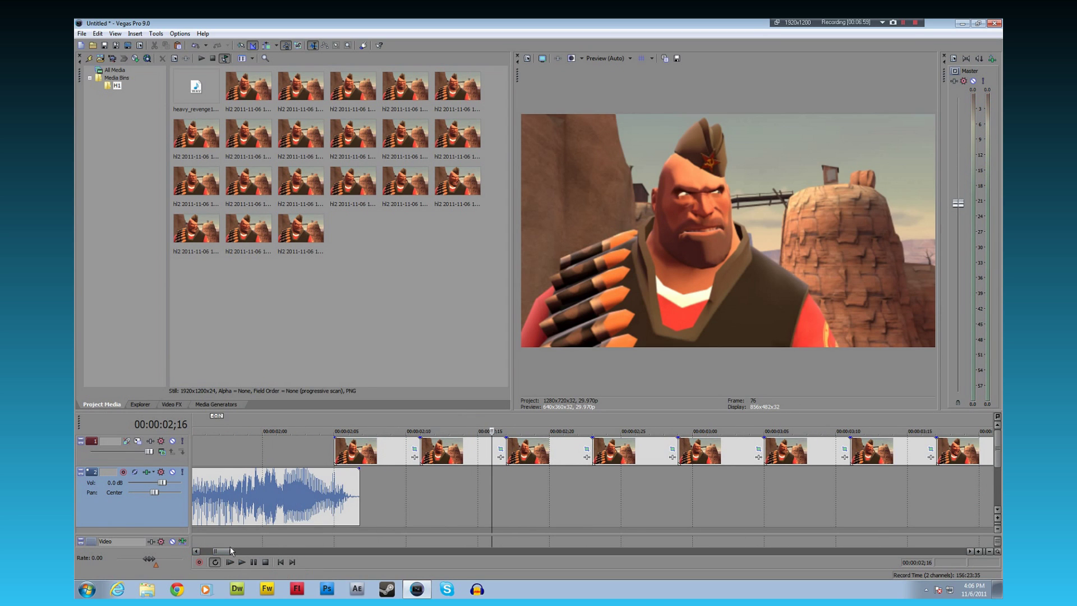
drag(227, 551, 213, 551)
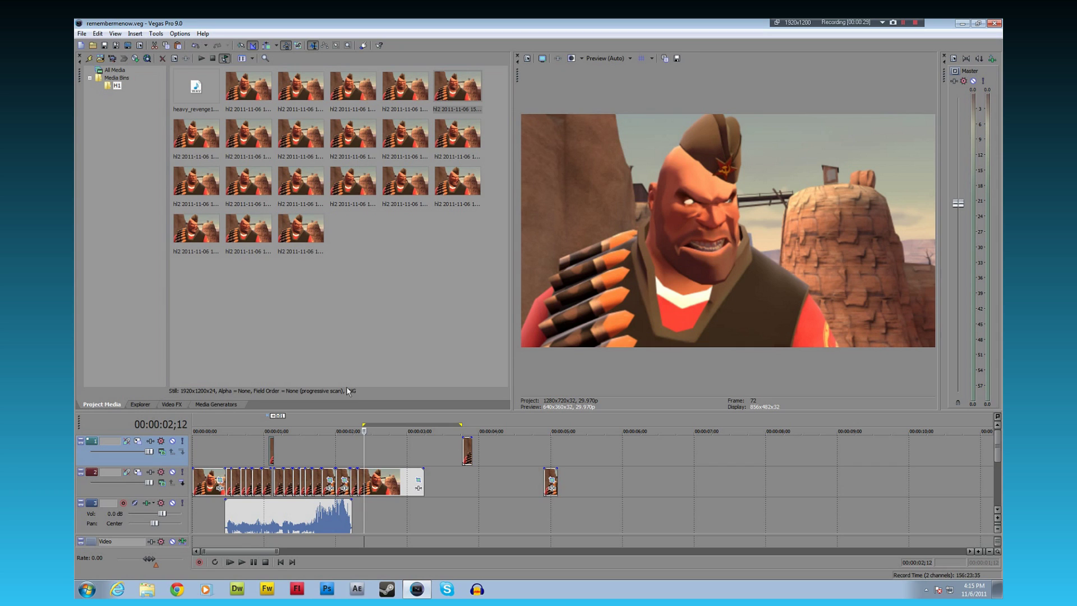
Play the completed animation with the voice several times from the start, and place the playhead on the long final still.
click(232, 563)
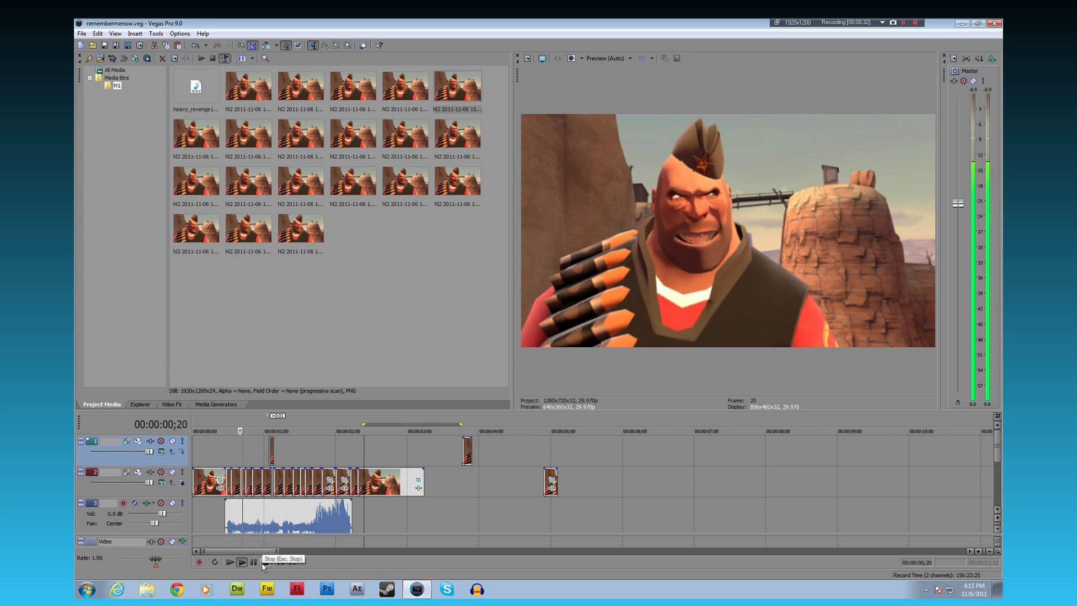
click(253, 562)
click(254, 563)
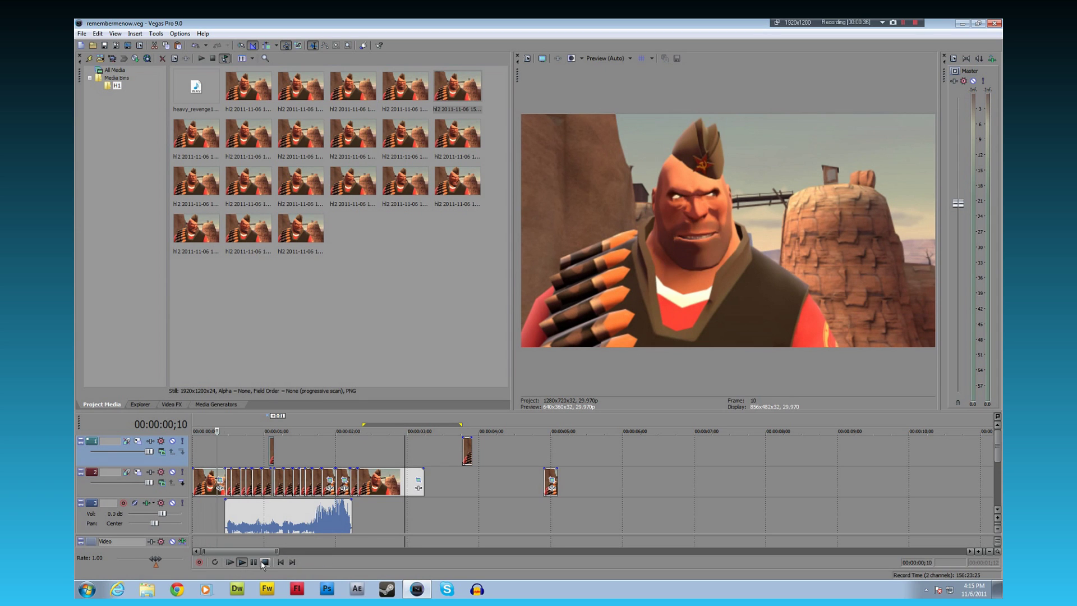
click(254, 562)
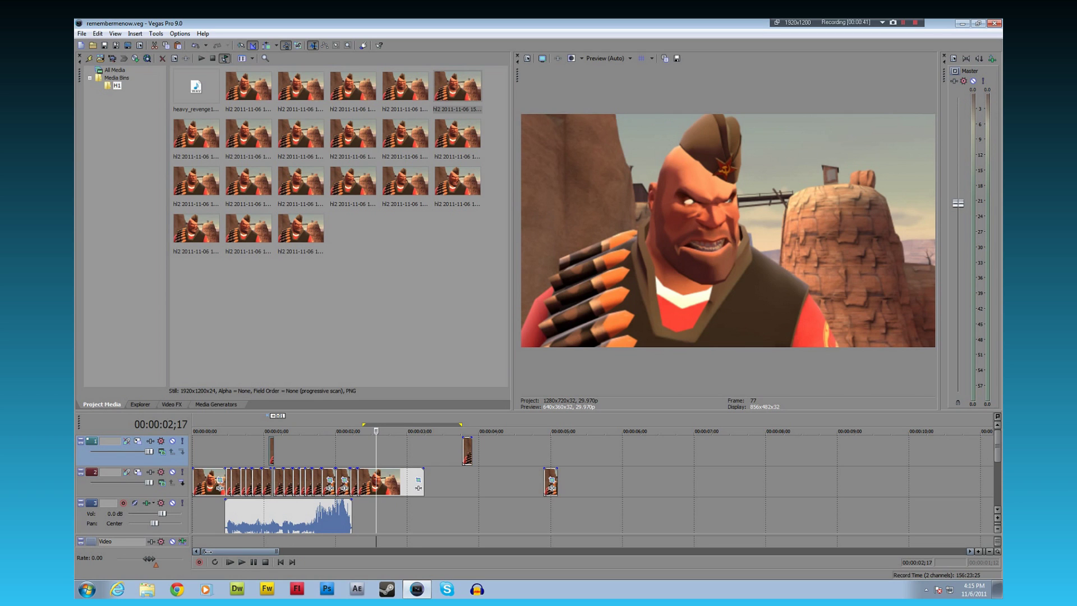
click(242, 562)
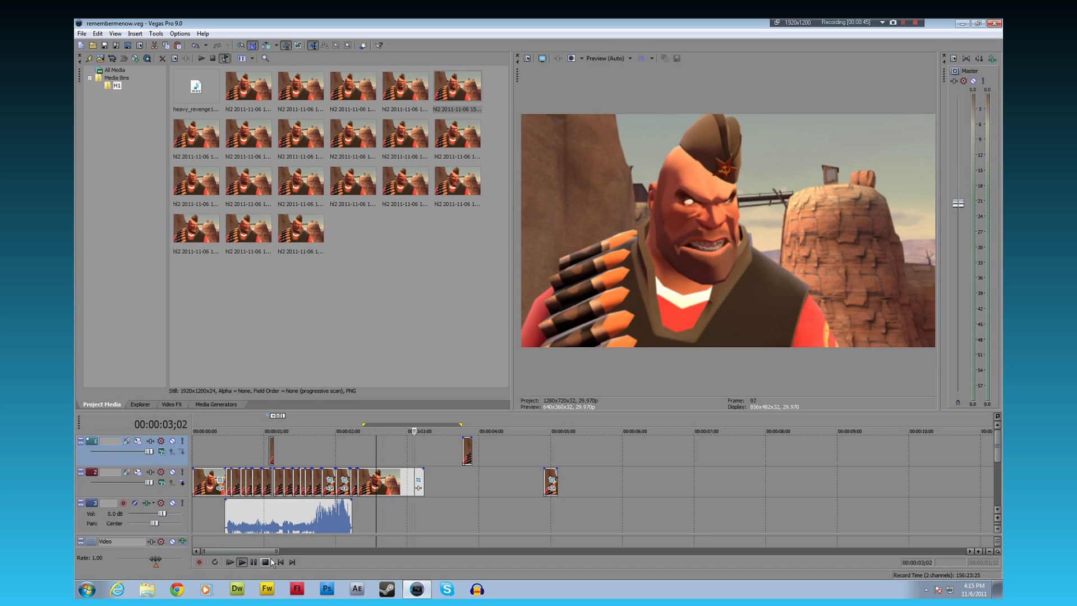
click(241, 563)
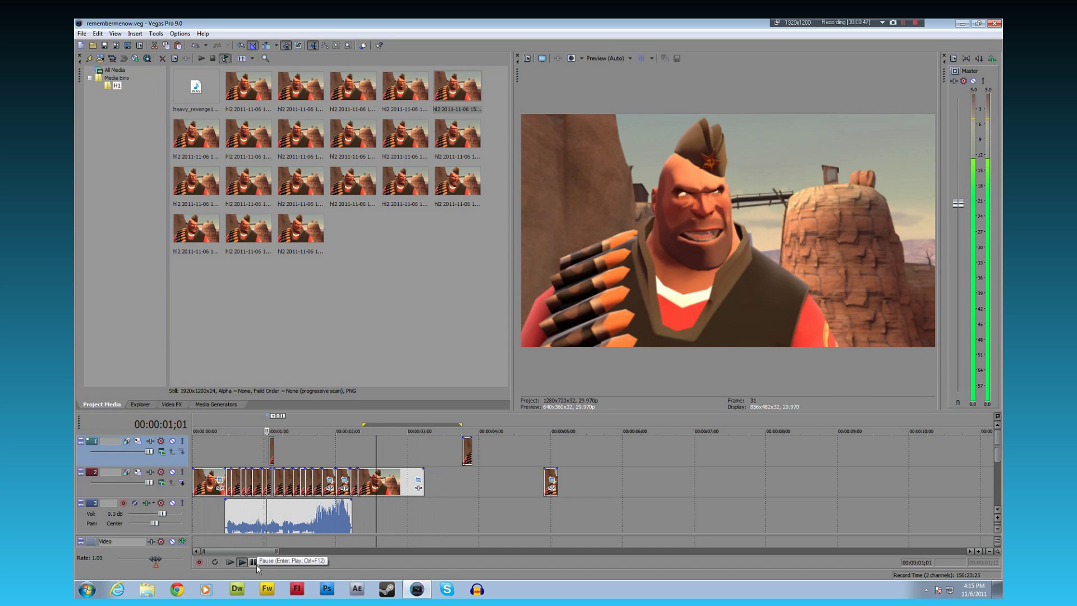
click(256, 564)
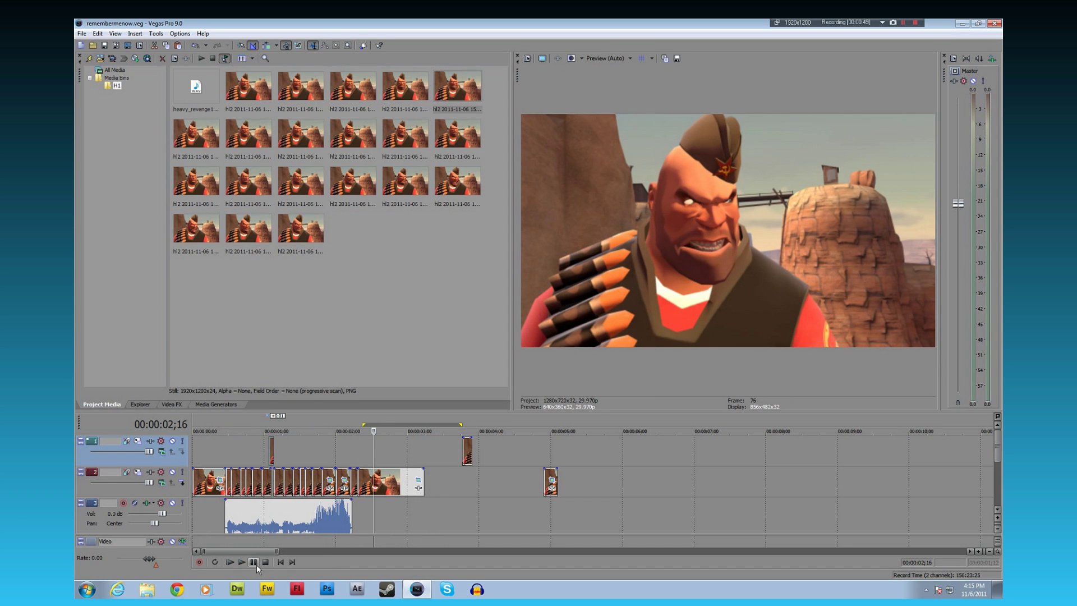
click(230, 562)
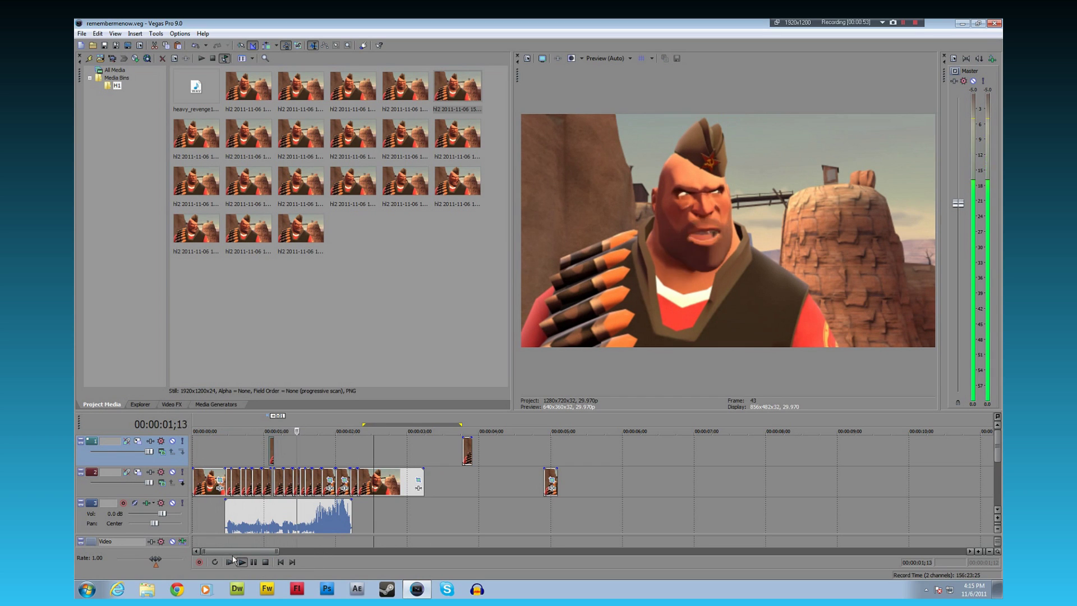
click(253, 562)
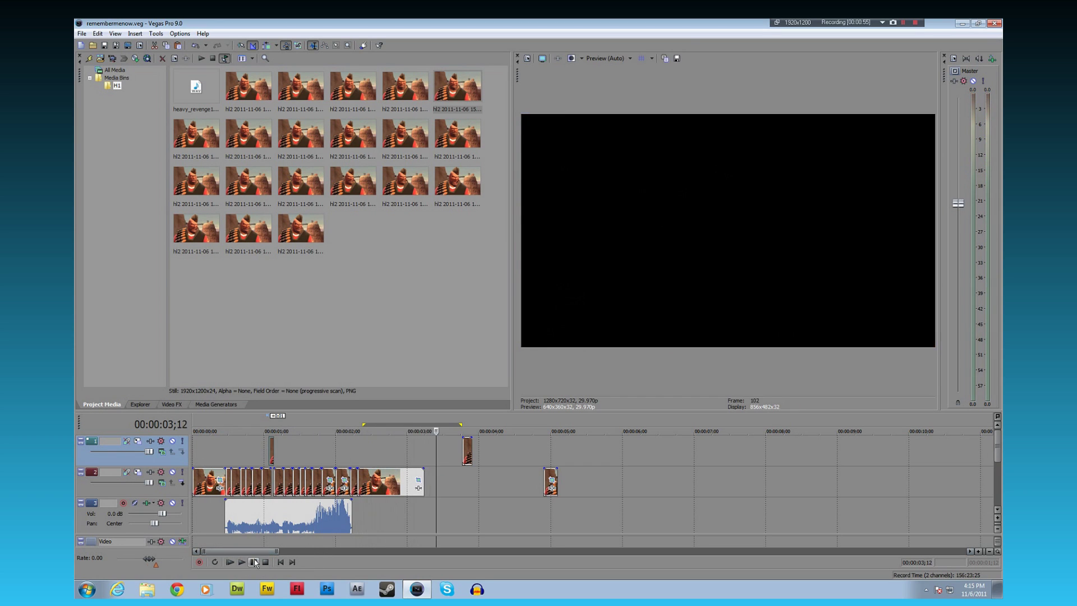
click(380, 449)
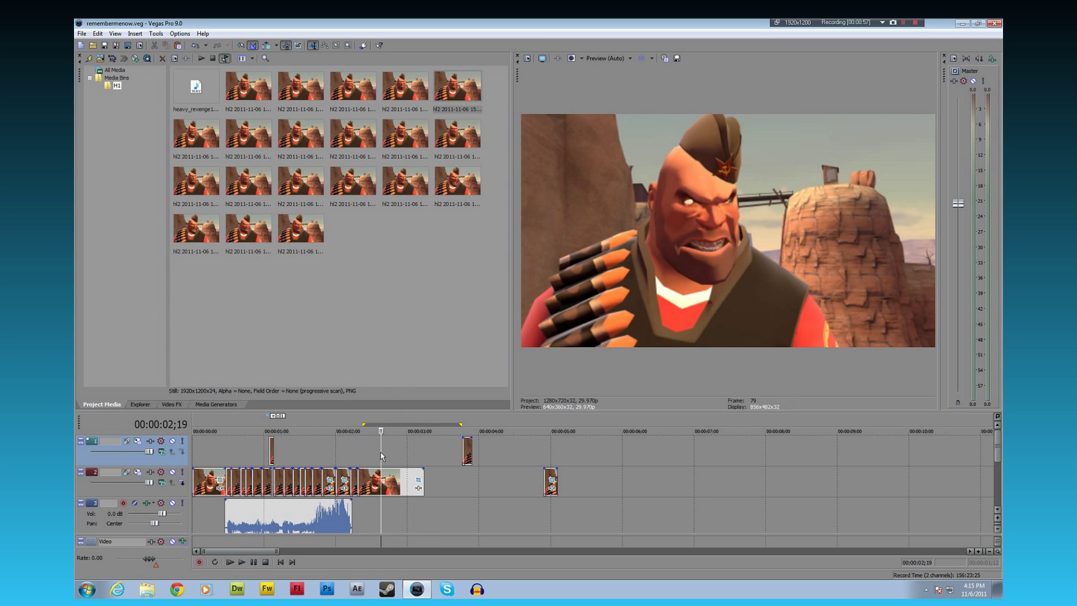
Examine the project's video template, frame size, field order and frame rate in the project properties, and accept them.
click(82, 34)
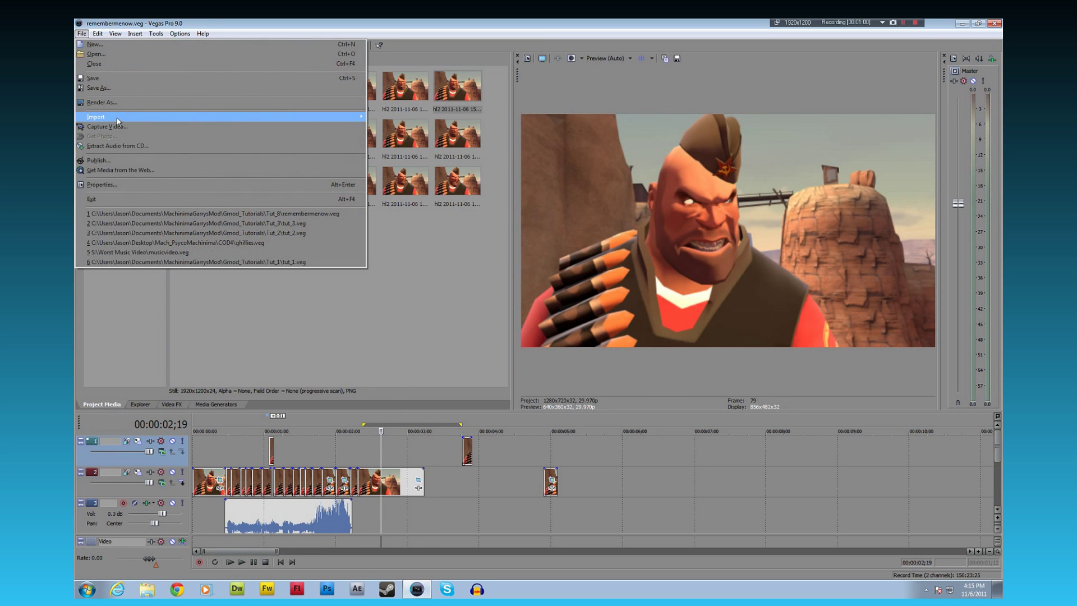
click(102, 184)
drag(513, 133, 374, 178)
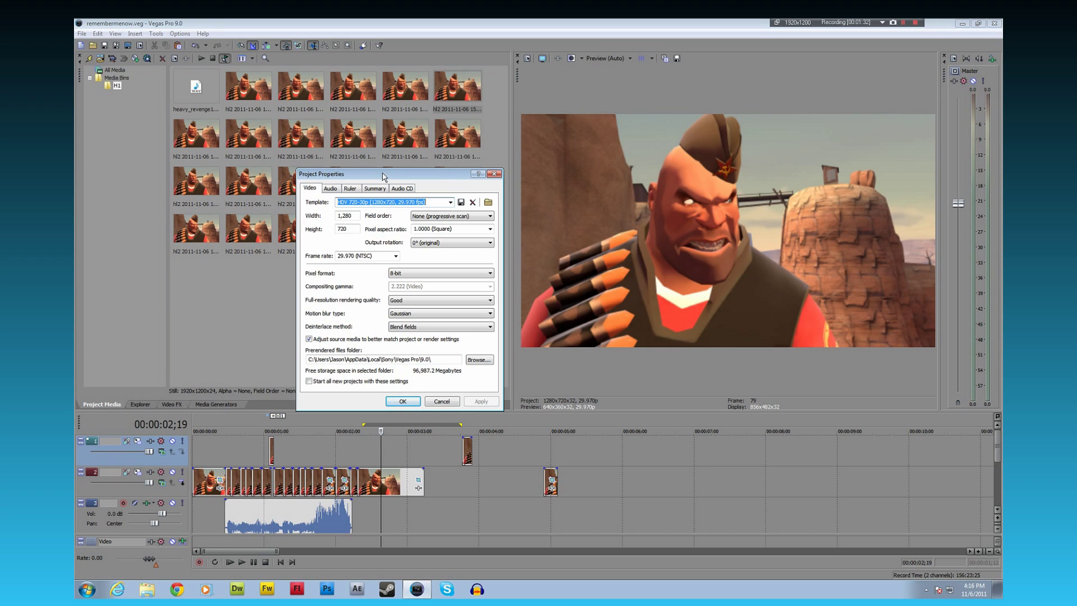
click(496, 175)
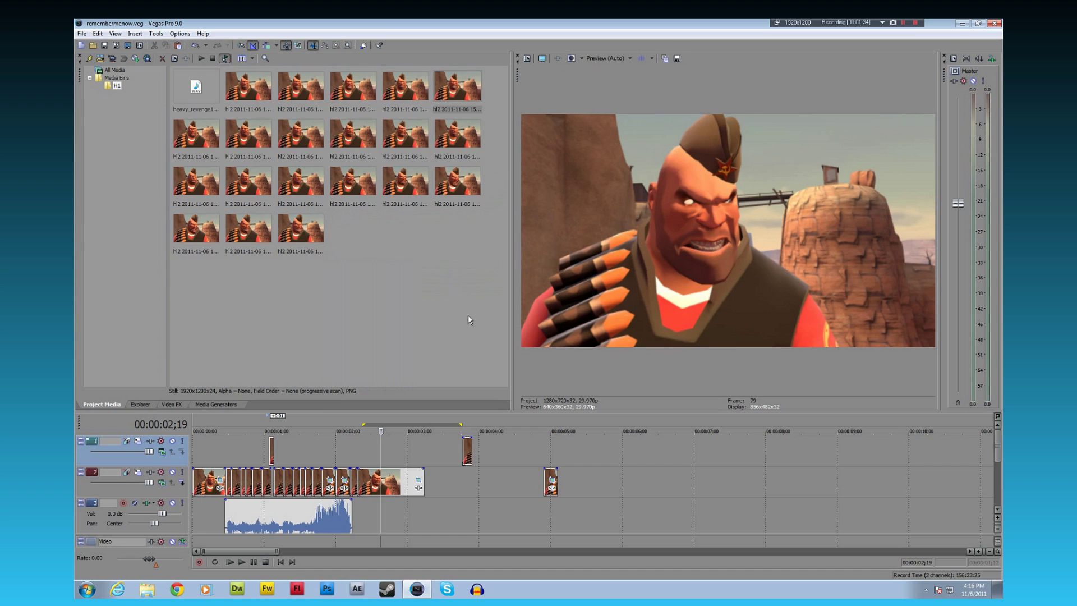
click(345, 452)
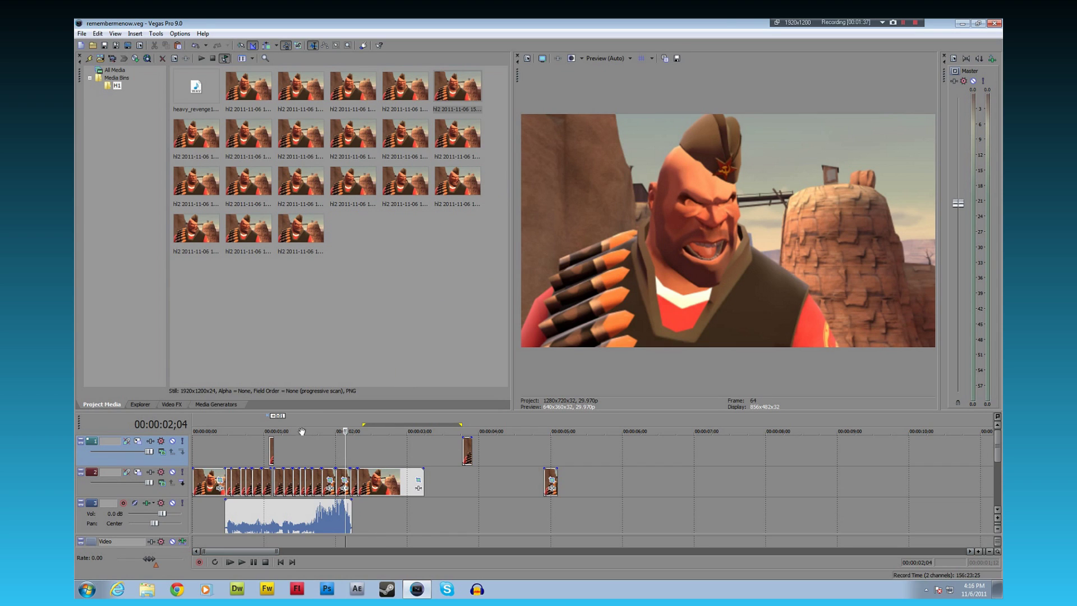
click(82, 34)
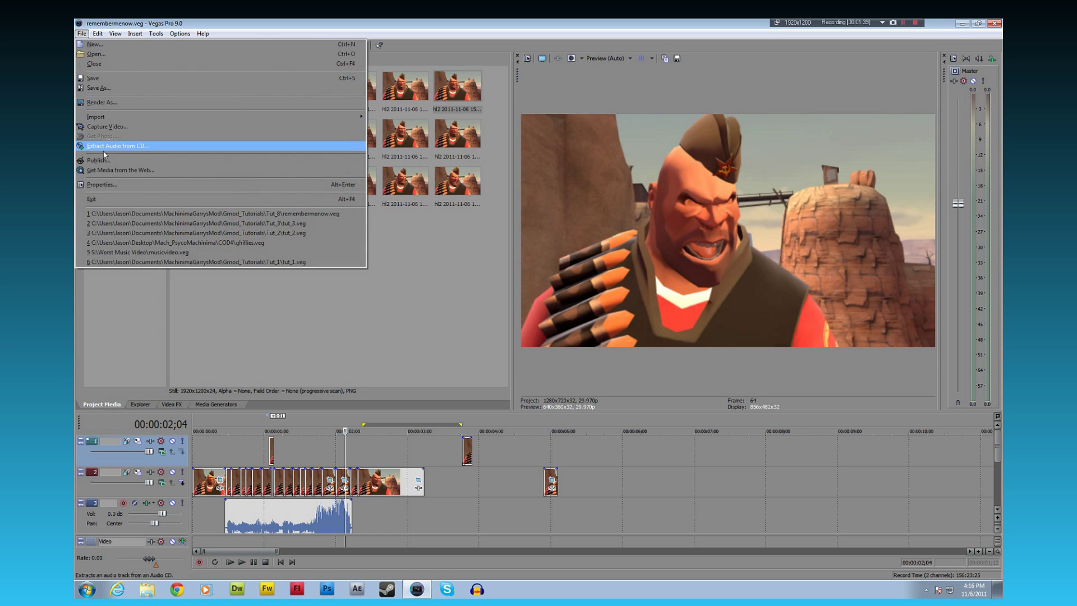
click(101, 185)
drag(521, 135, 477, 166)
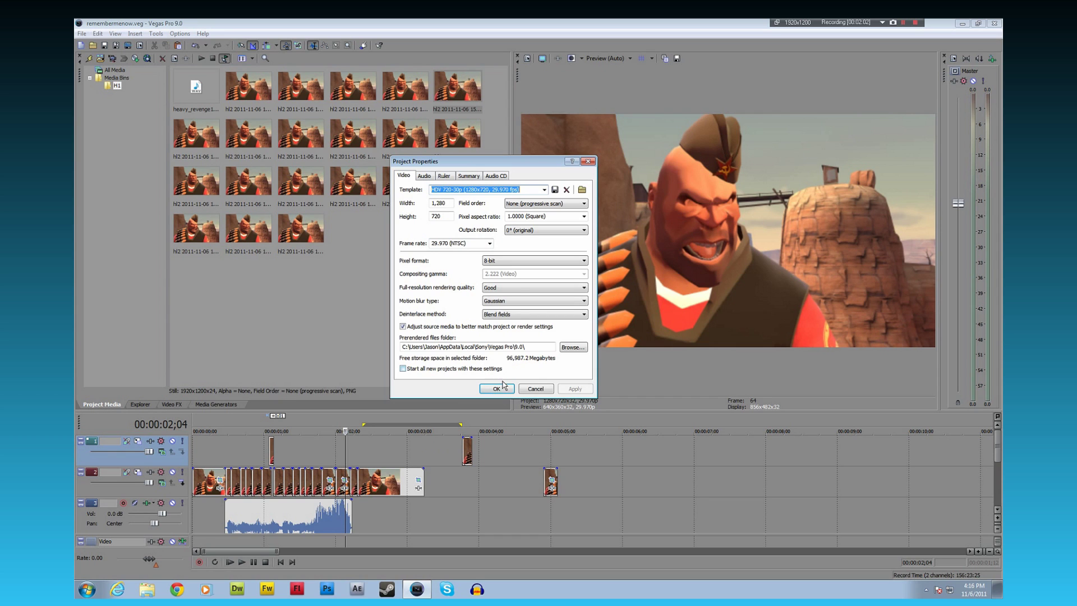
click(497, 389)
Play the animation with the voice from the start, and place the playhead at the end of the voice clip.
key(space)
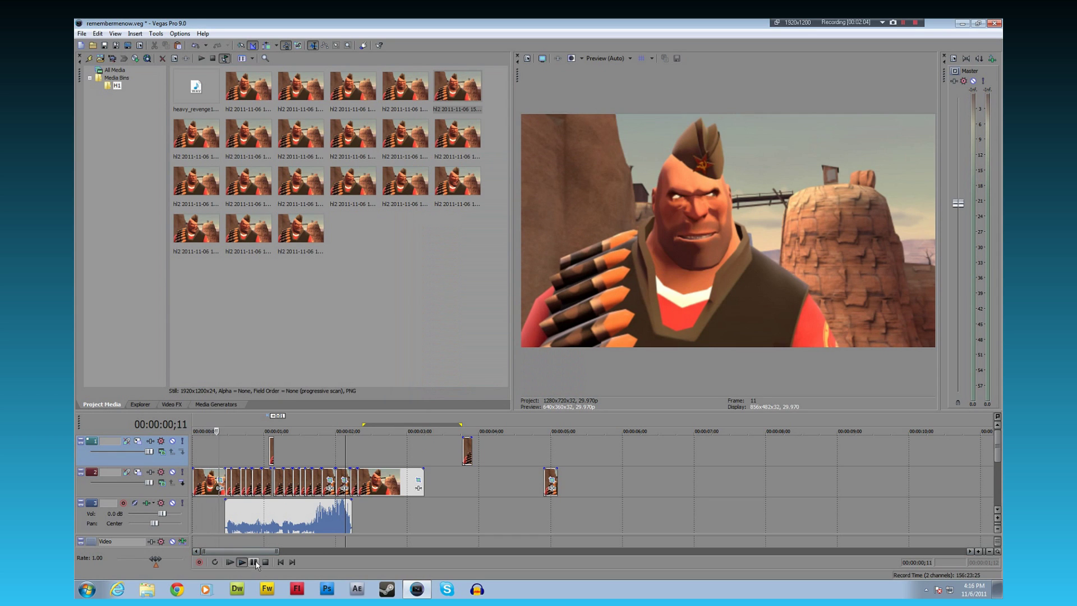
click(254, 560)
click(230, 561)
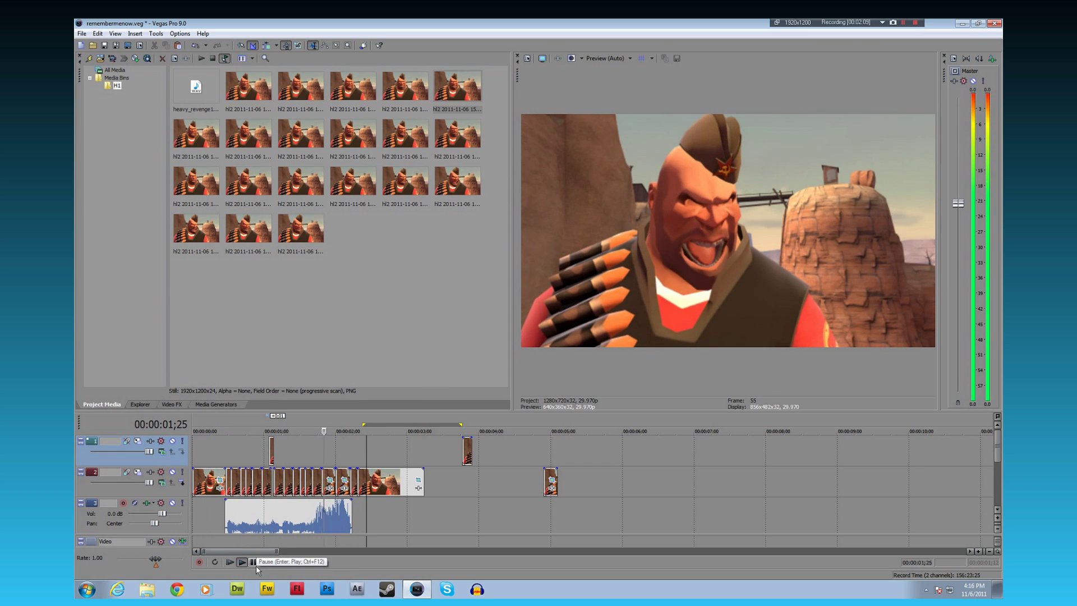
click(254, 562)
click(352, 466)
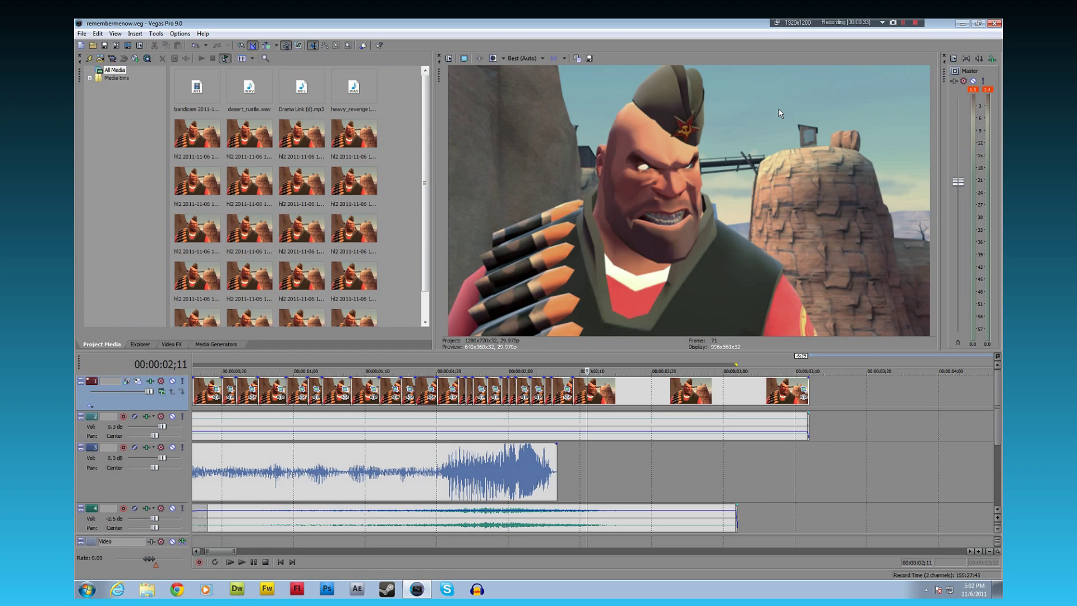
Place the playhead at frame 23, and play the revised animation from the start with all audio tracks.
click(244, 432)
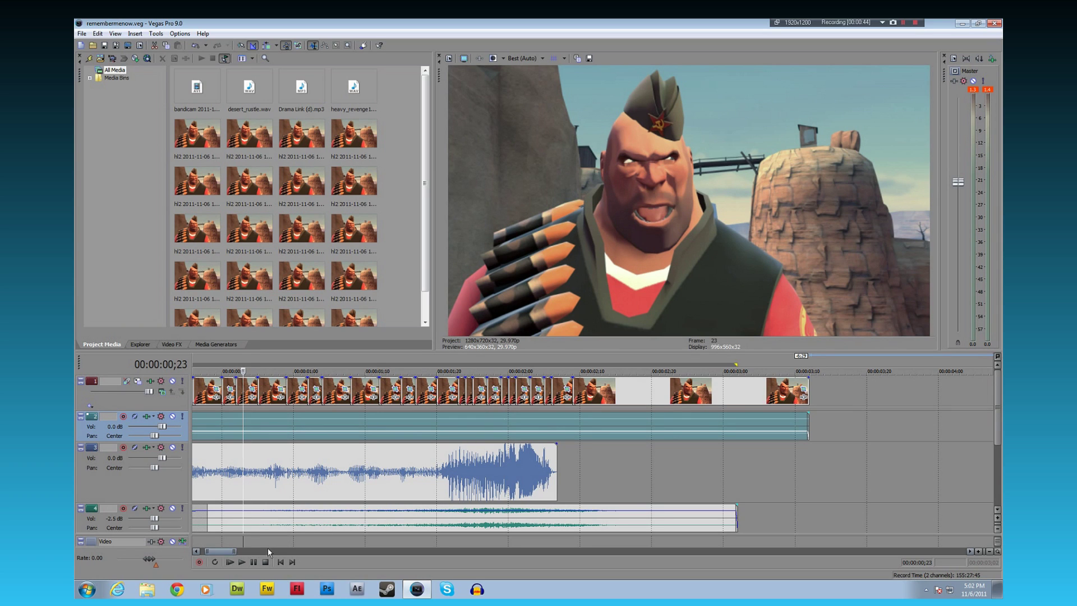
click(230, 562)
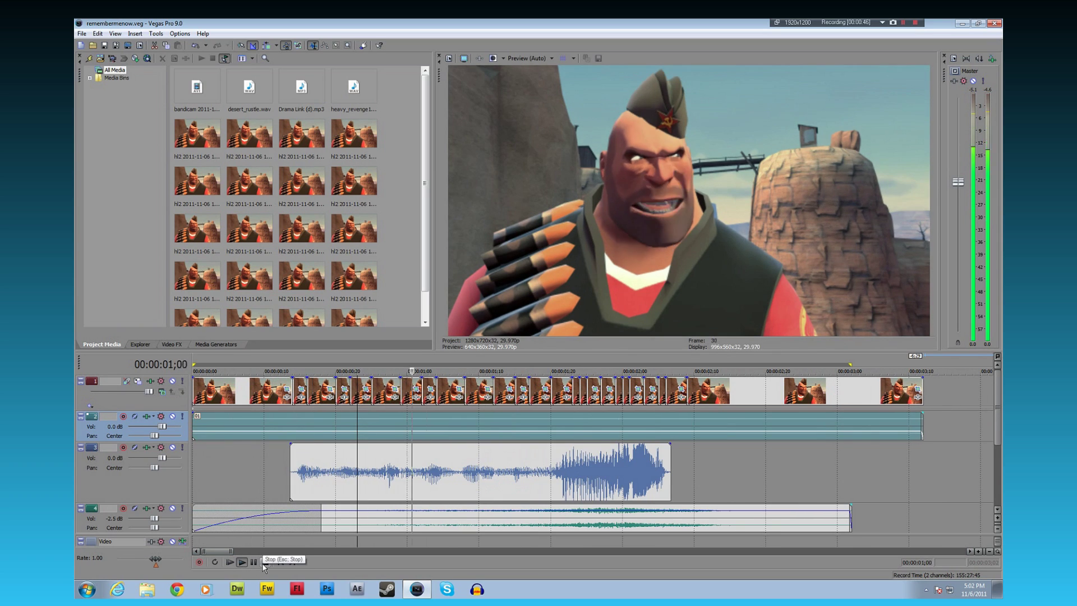
click(265, 563)
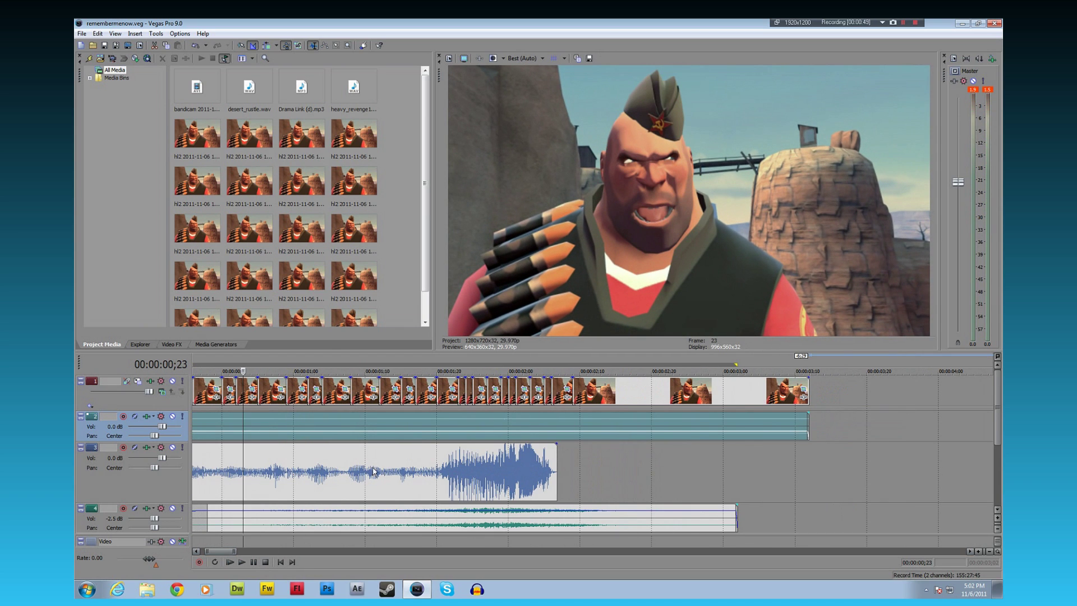
Step through the stills around frames 52 to 55, comparing the mouth and camera shake with the start of the voice clip's loud section.
click(431, 470)
click(451, 471)
click(465, 472)
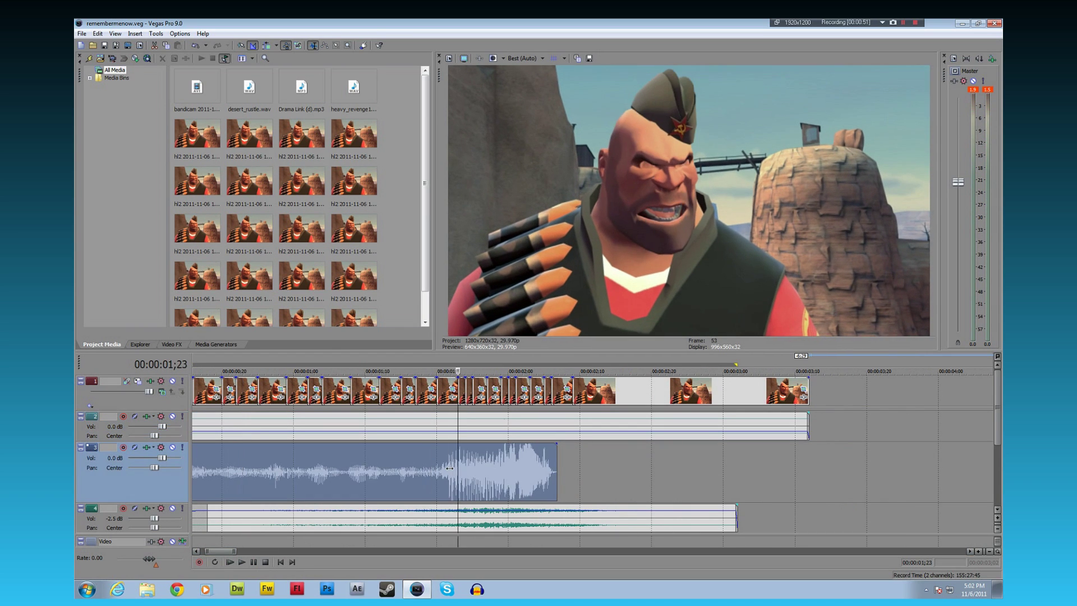
click(978, 551)
click(978, 551)
click(979, 551)
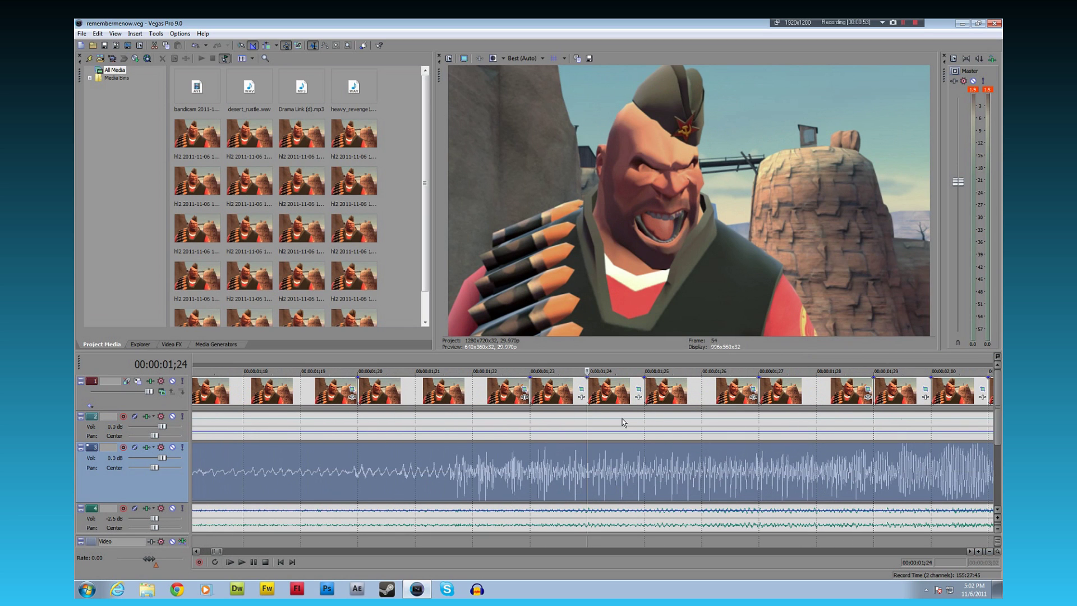
key(Left)
key(Left)
key(Left)
key(Left)
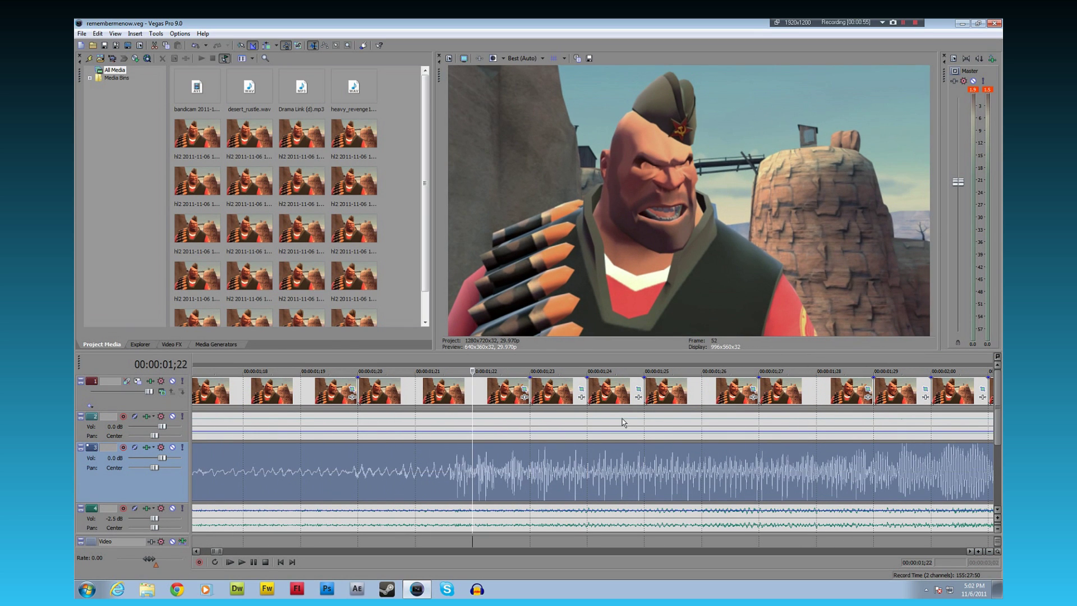
key(Right)
key(Right)
key(Right)
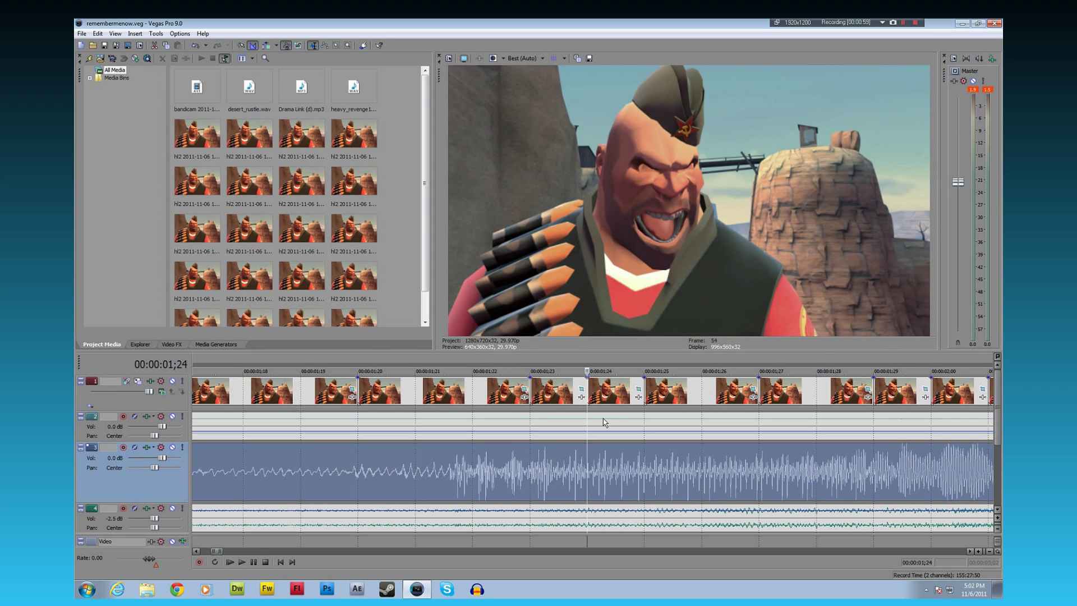
key(Right)
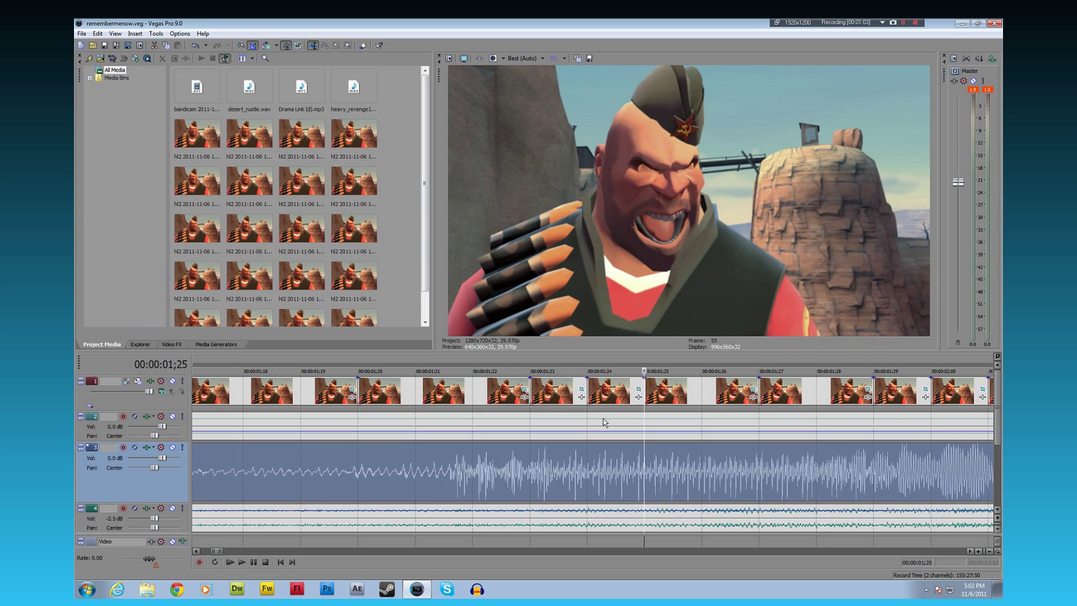
Examine the remaining stills frame by frame from frame 55 past the voice clip's end, and return to frame 66.
key(Right)
key(Right)
key(Right)
key(Right)
key(Right)
key(Right)
key(Right)
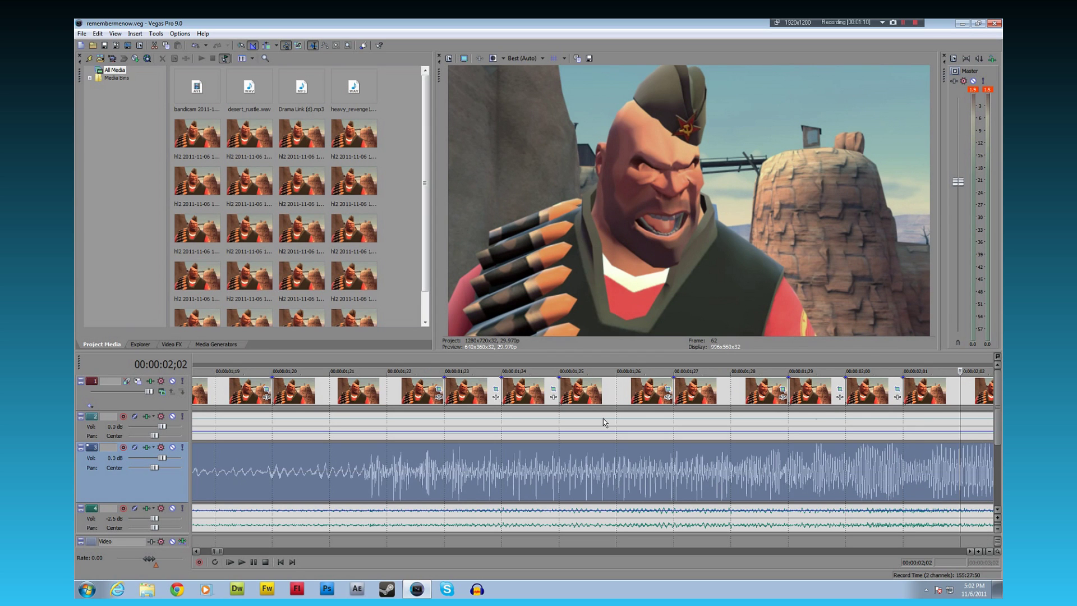
key(Right)
key(Right)
key(Right)
key(Right)
key(Right)
key(Right)
key(Right)
key(Right)
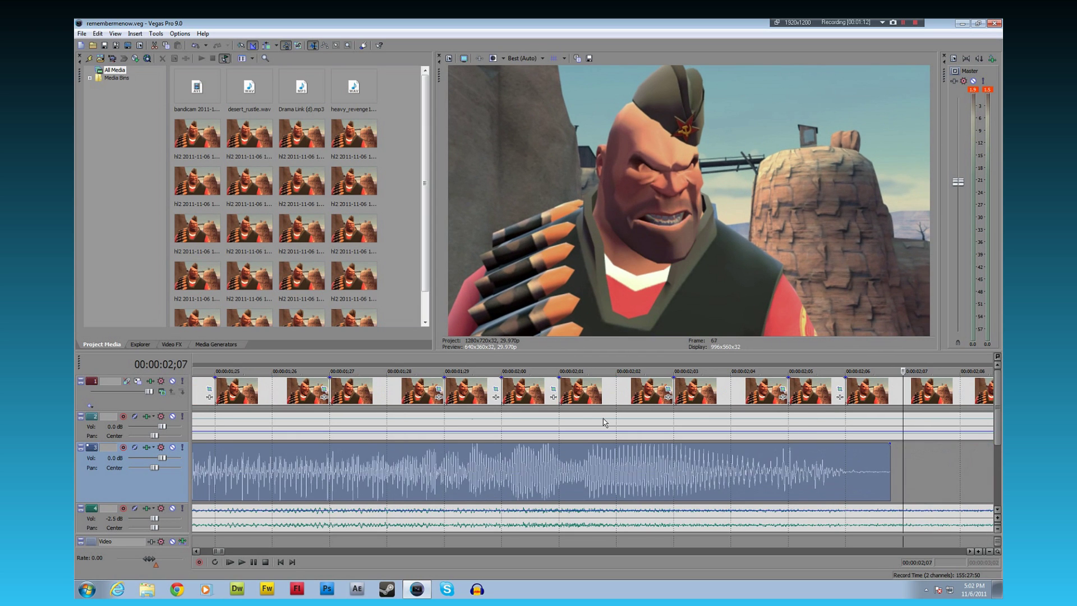
key(Left)
key(Left)
key(Left)
key(Left)
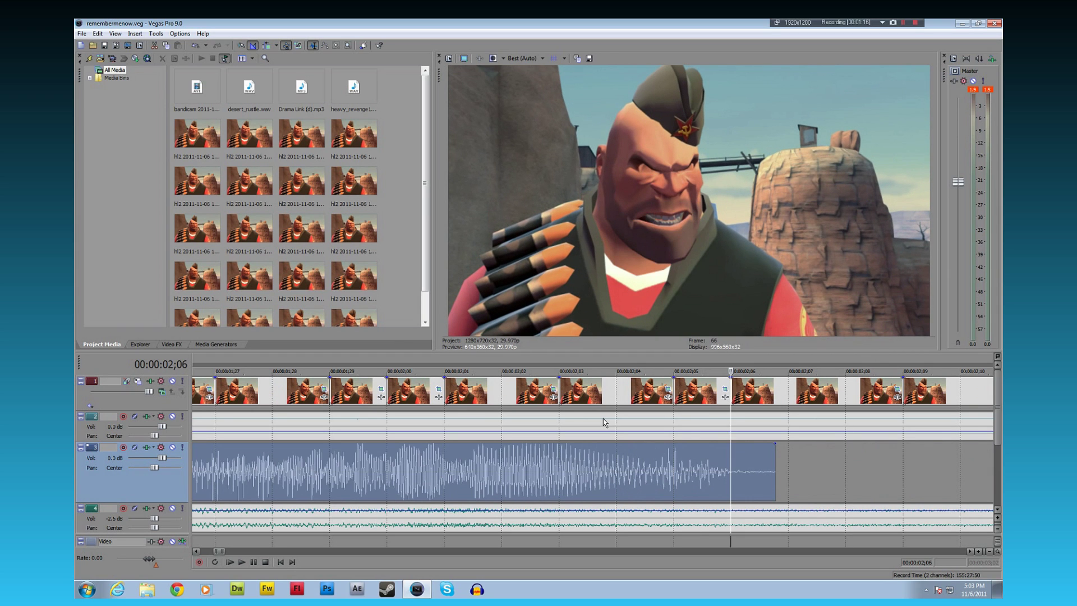
Adjust the Pan/Crop of the still at frame 62 to about 1,893.0 by 1,064.8 with an angle of about -1.0.
click(527, 393)
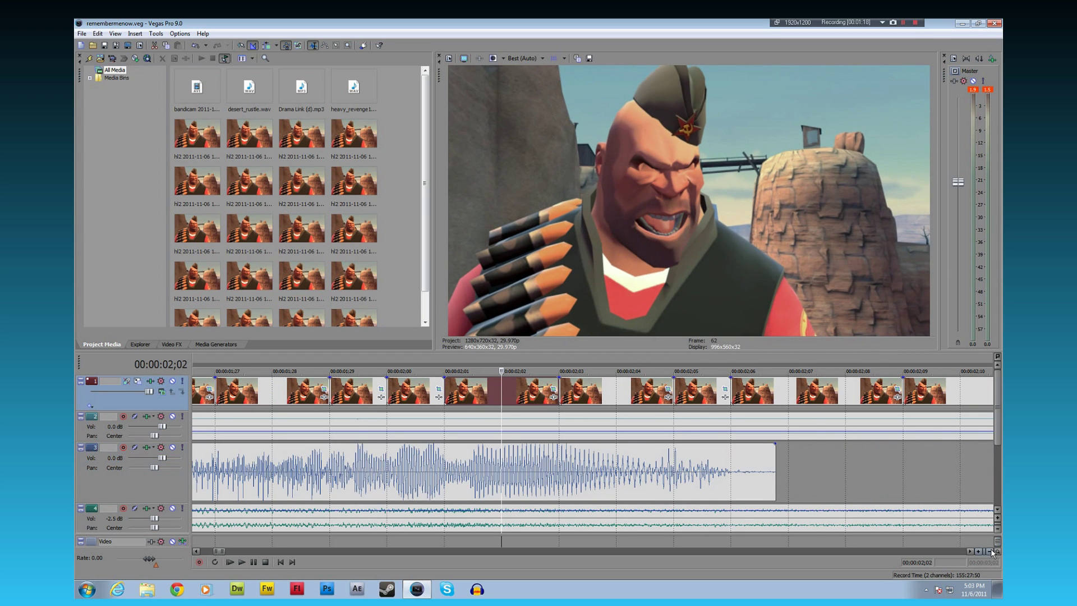
scroll(525, 392, down, 4)
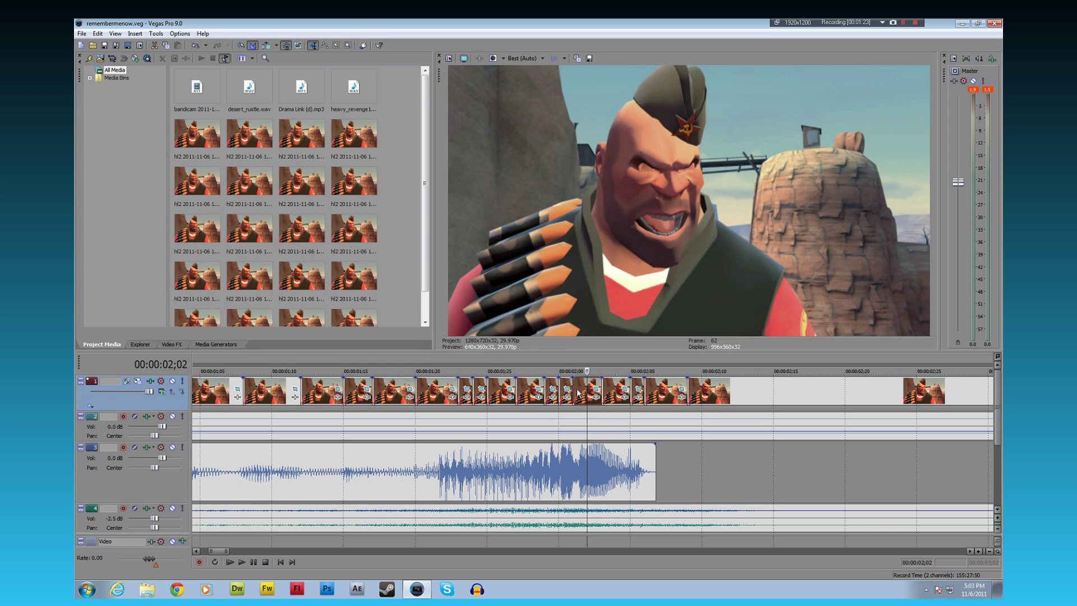
click(596, 389)
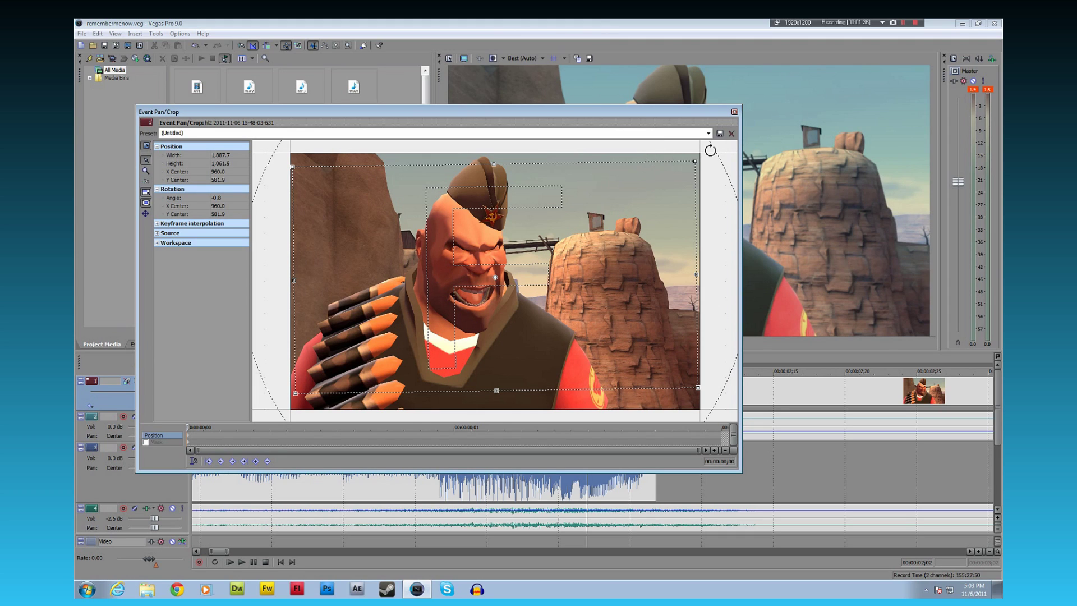
drag(712, 149, 712, 151)
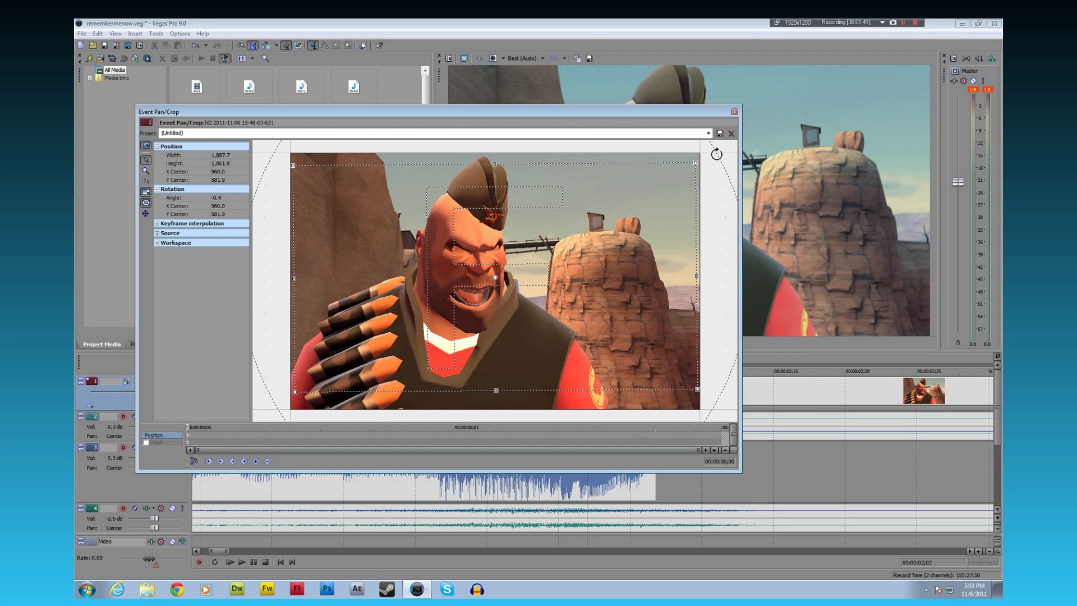
mouse_move(696, 162)
mouse_down()
mouse_move(724, 132)
mouse_move(726, 159)
mouse_move(695, 159)
mouse_up()
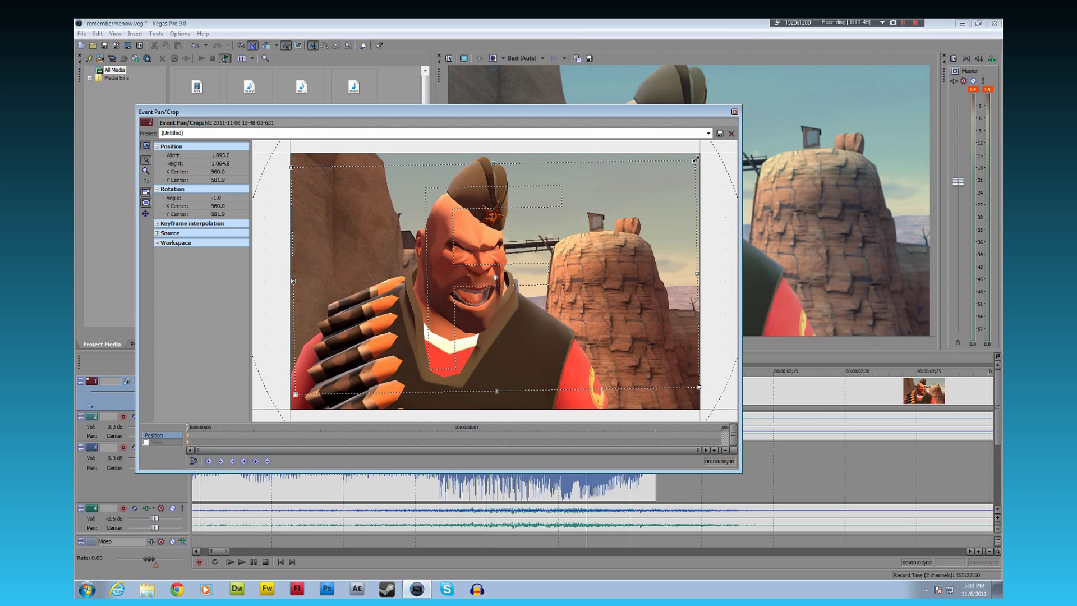
click(734, 112)
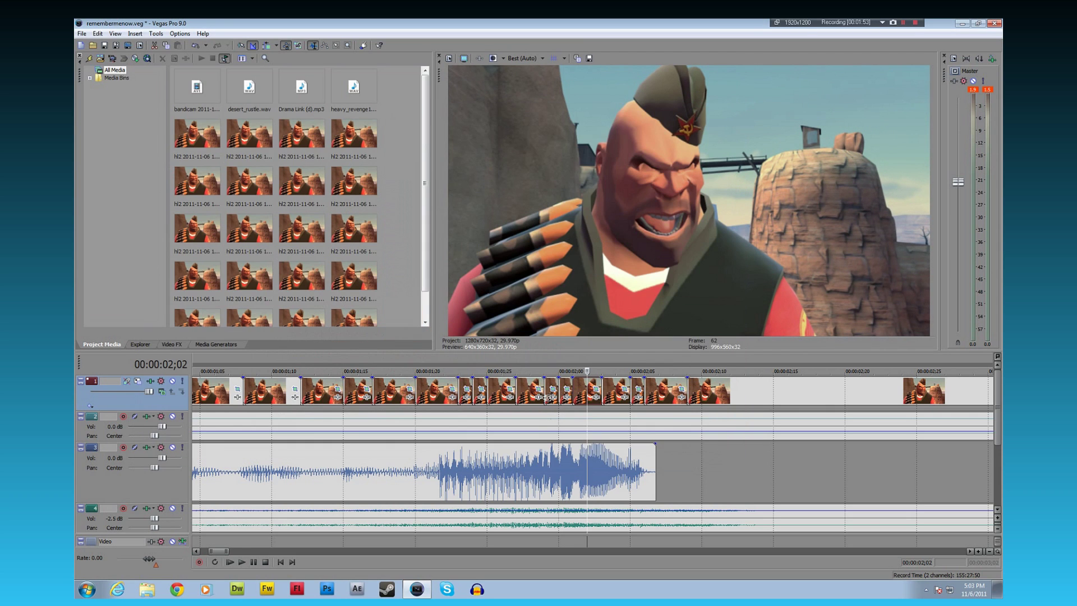
Play the shaking section from about 00:00:01;20 past the end of the voice clip.
click(429, 471)
click(253, 563)
click(255, 564)
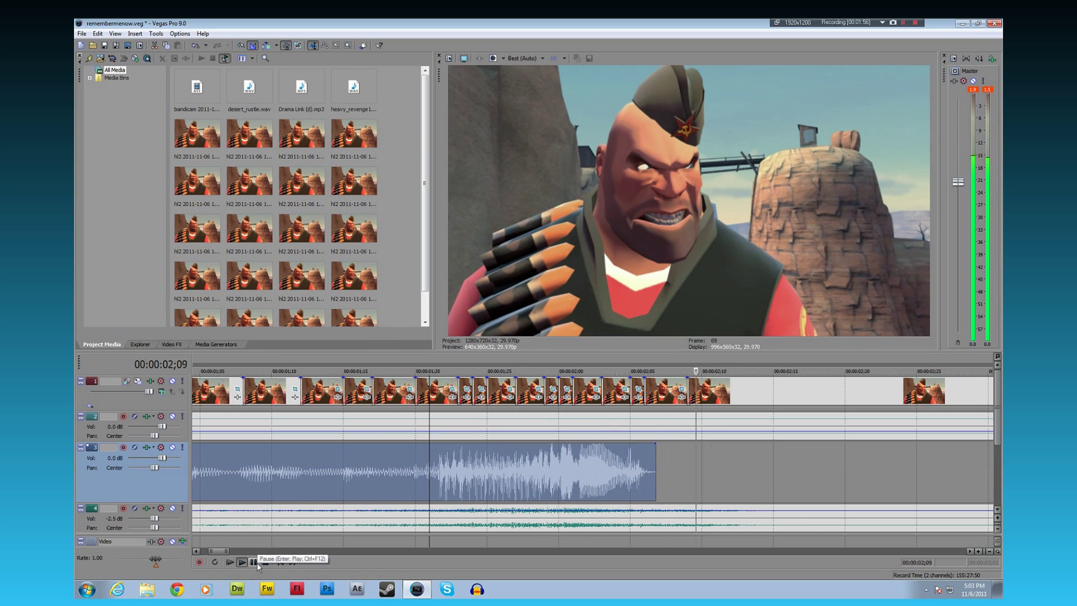
Save the project, and mark the whole animation from its start to 00:00:03;12 as the loop region.
click(990, 552)
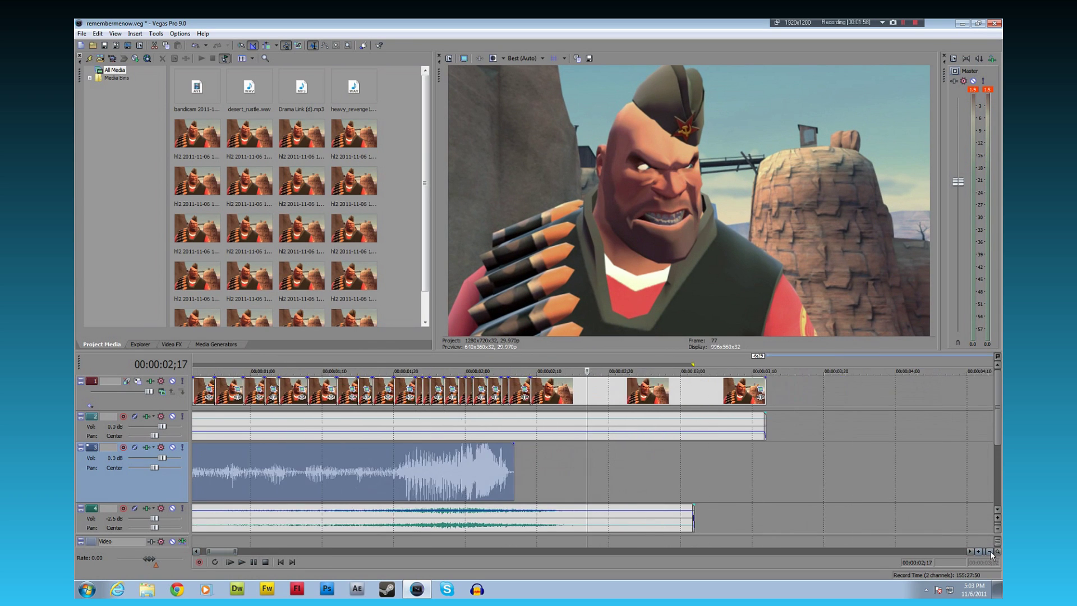
key(ctrl+s)
drag(556, 365, 193, 365)
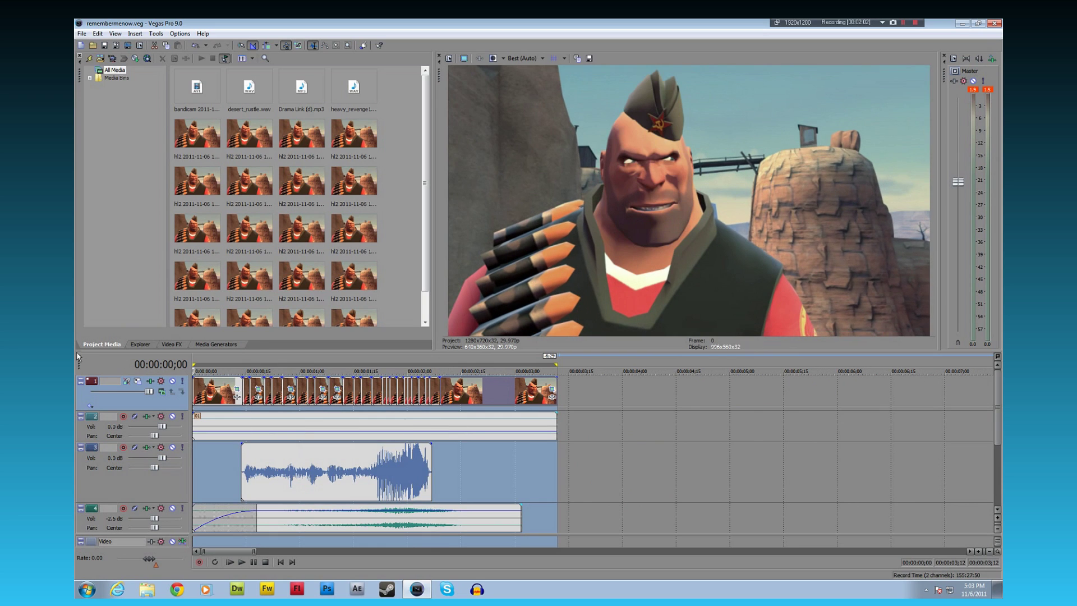
Start rendering the project, choosing the existing remembermenow.wmv in the Tut_8 folder as the output file.
click(82, 33)
click(100, 102)
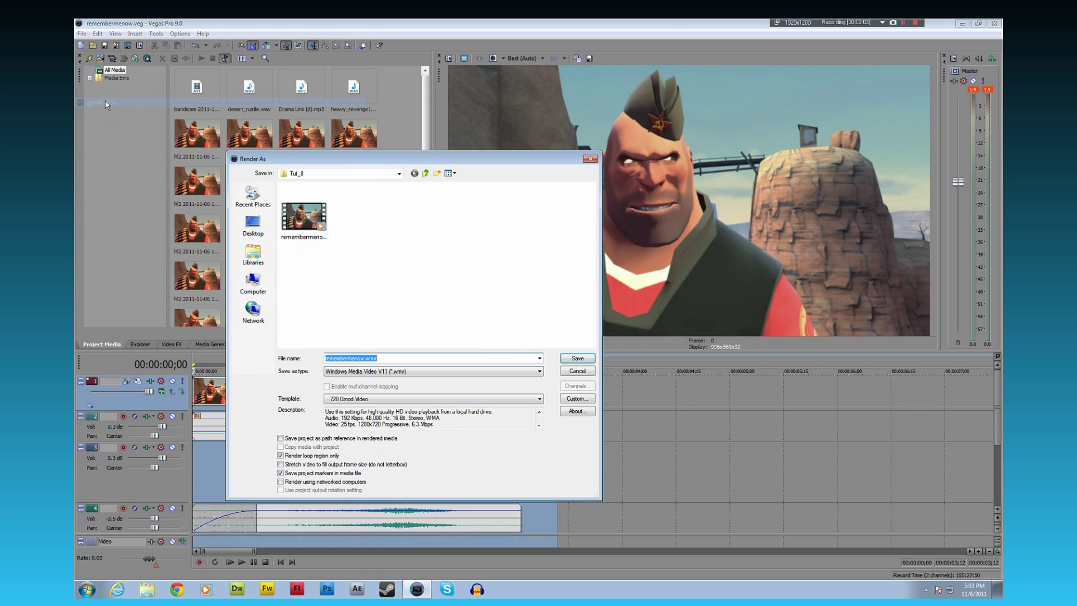
drag(342, 165, 440, 158)
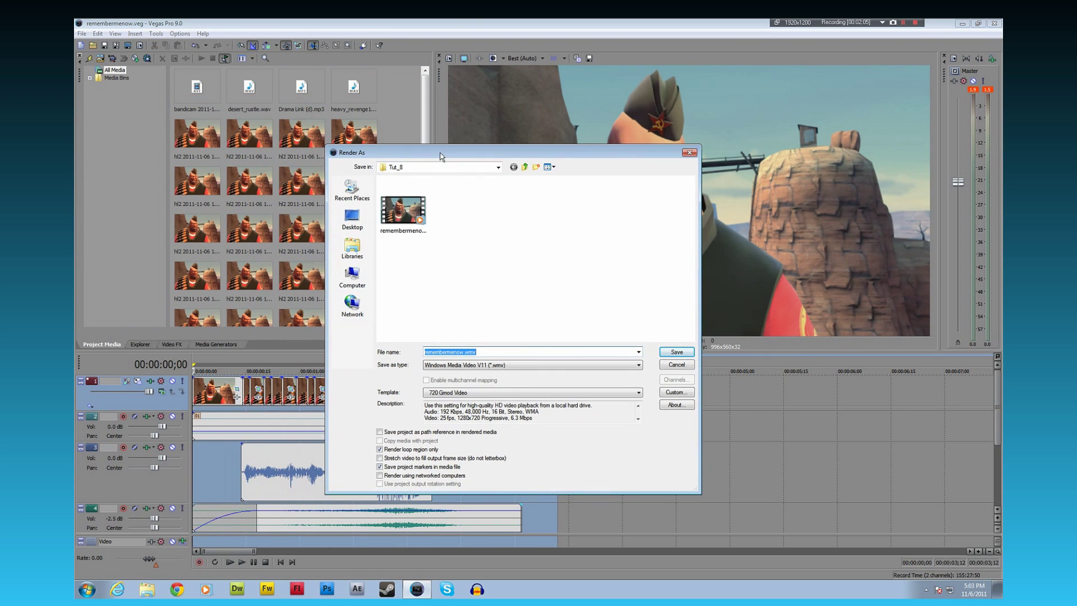
click(403, 210)
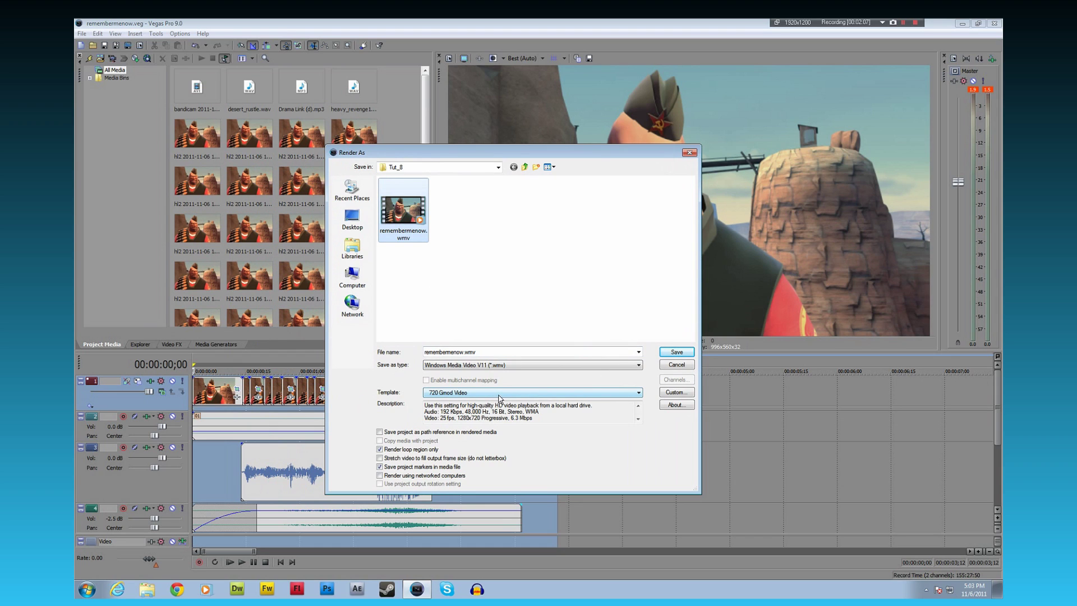
Customize the 720 Gmod Video render template to use a video frame rate of 29.970 fps (NTSC).
click(675, 392)
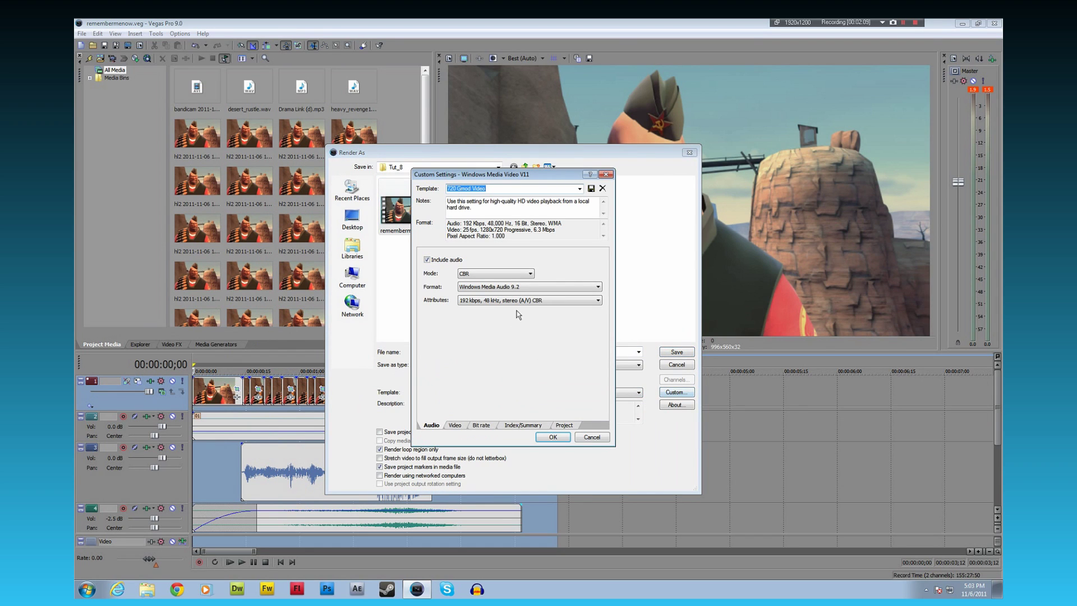
click(454, 425)
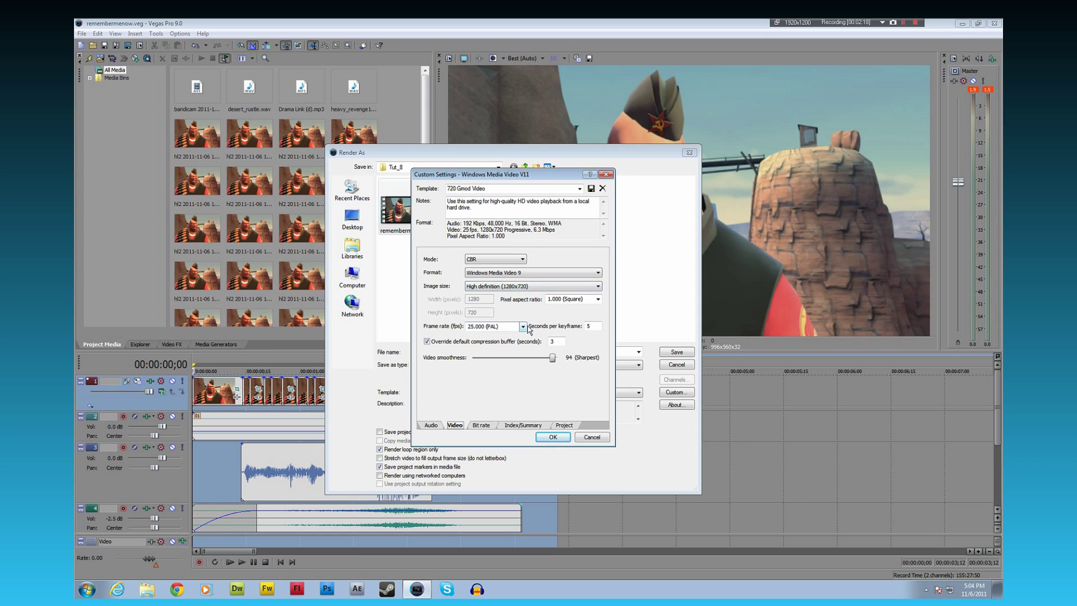
drag(542, 179, 454, 194)
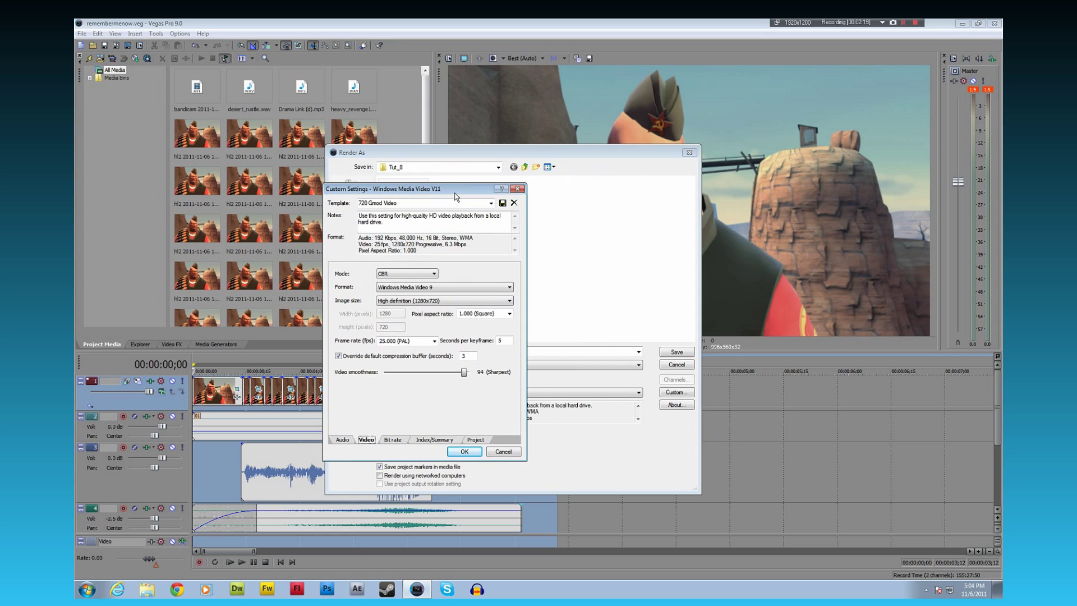
click(434, 341)
click(425, 383)
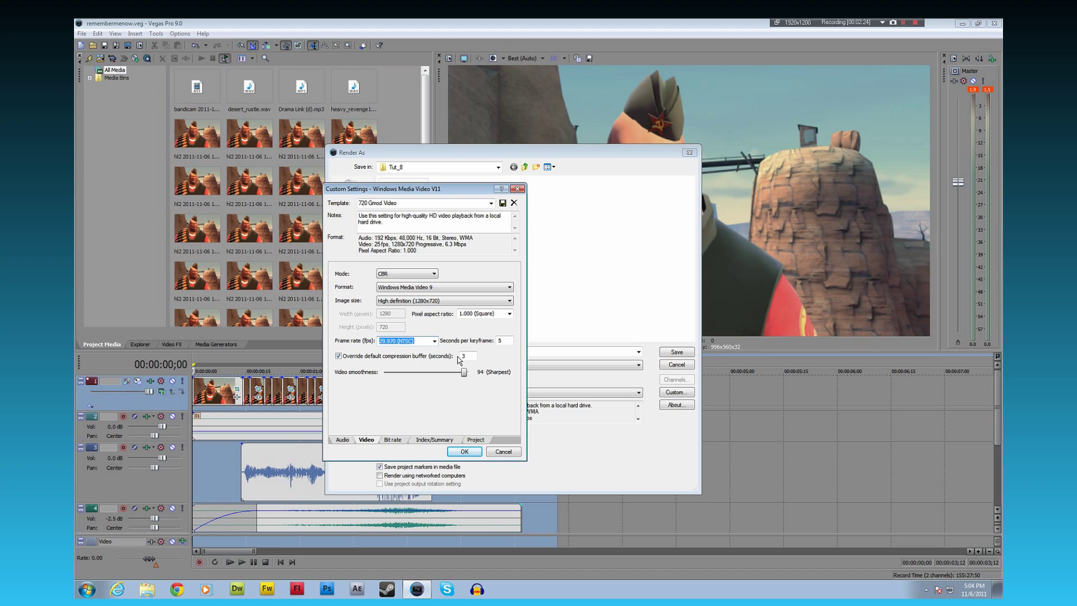
Choose Best as the template's video rendering quality and apply the custom settings.
click(474, 440)
click(404, 273)
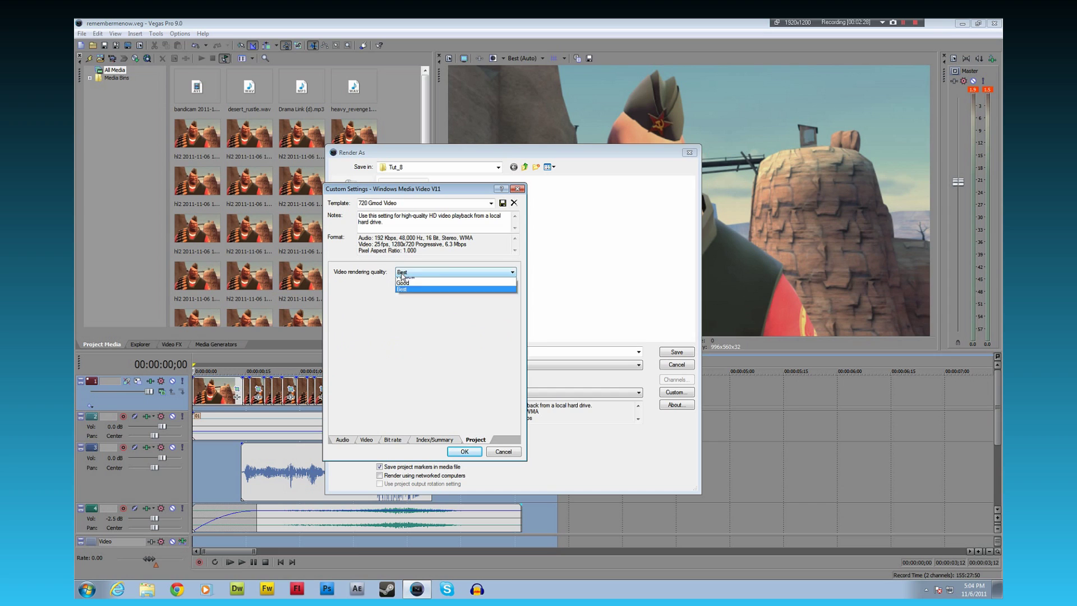
click(417, 310)
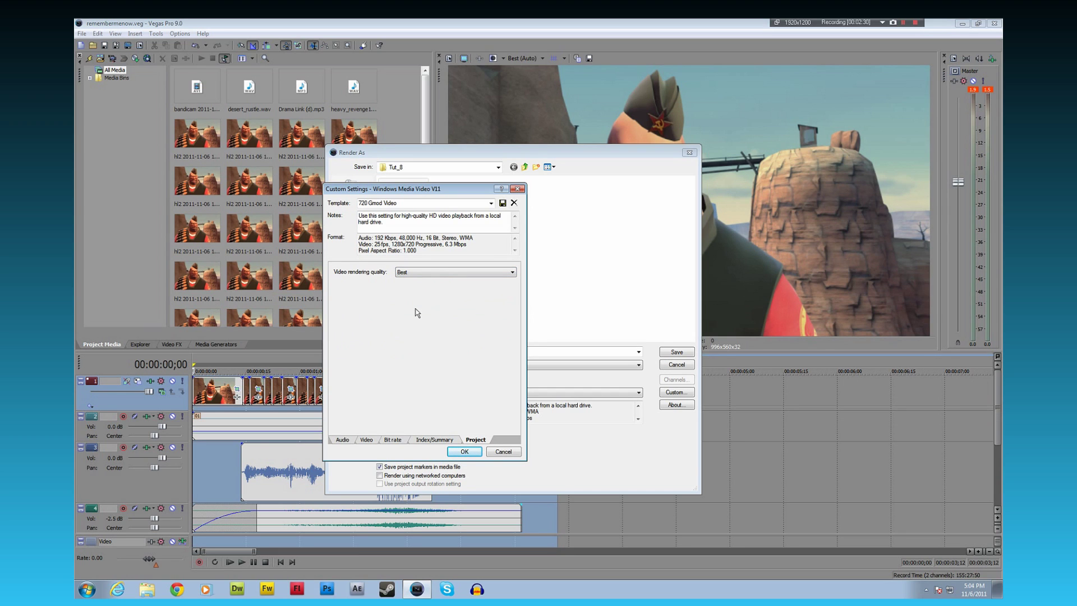
click(465, 452)
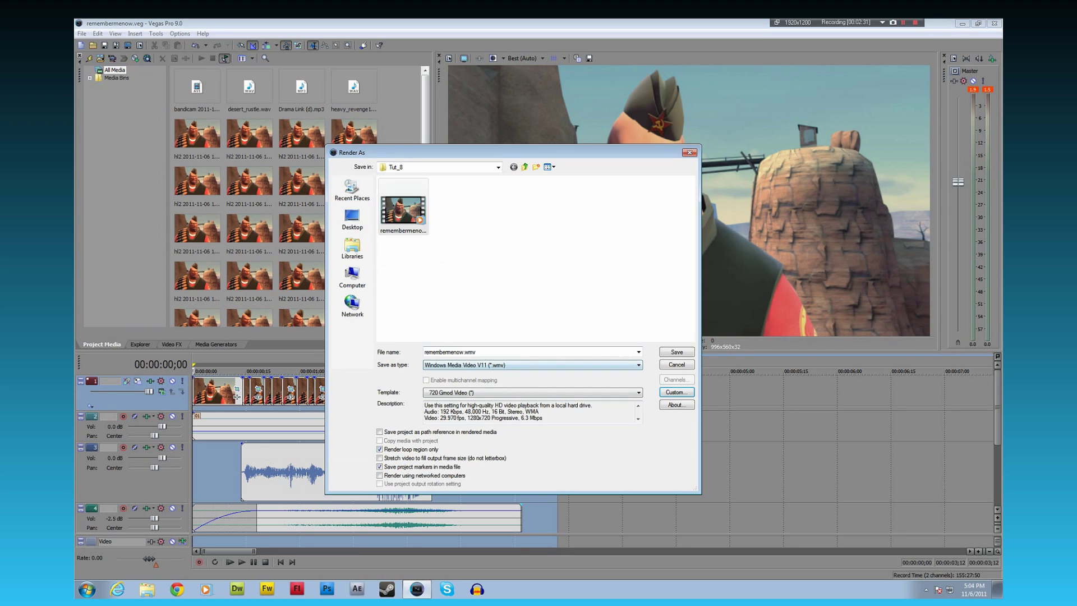
Render the loop region to remembermenow.wmv, overwriting the existing file, and close the render progress dialog once it completes.
click(677, 353)
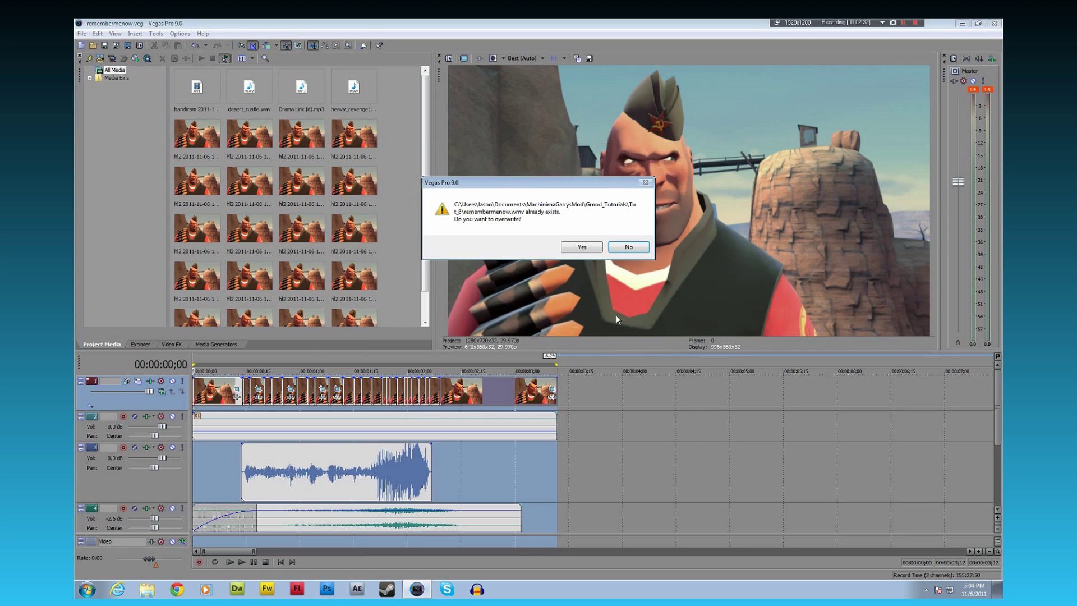
click(582, 248)
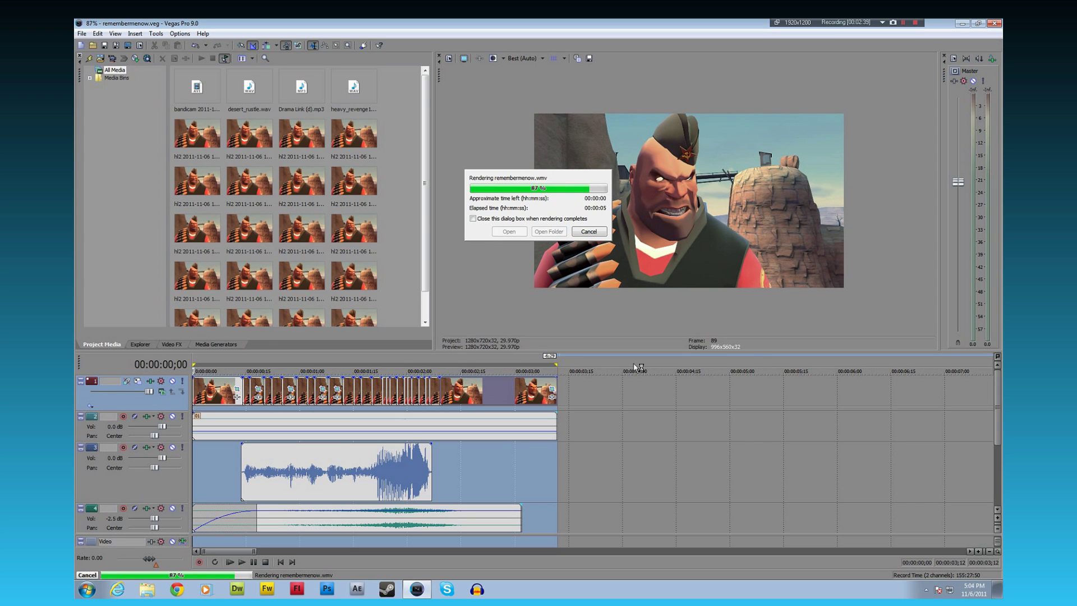
click(581, 228)
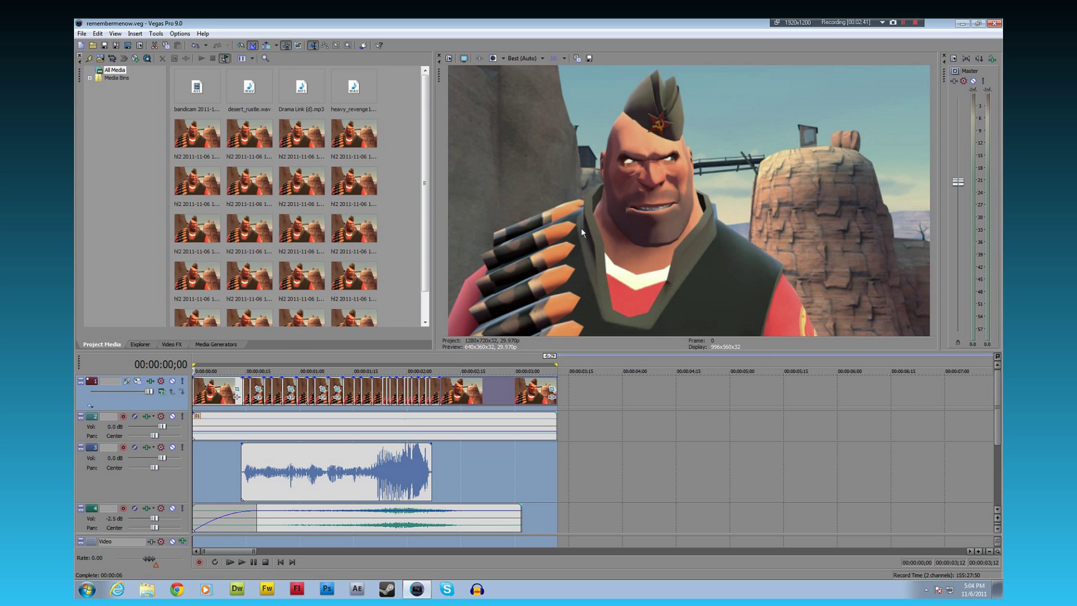